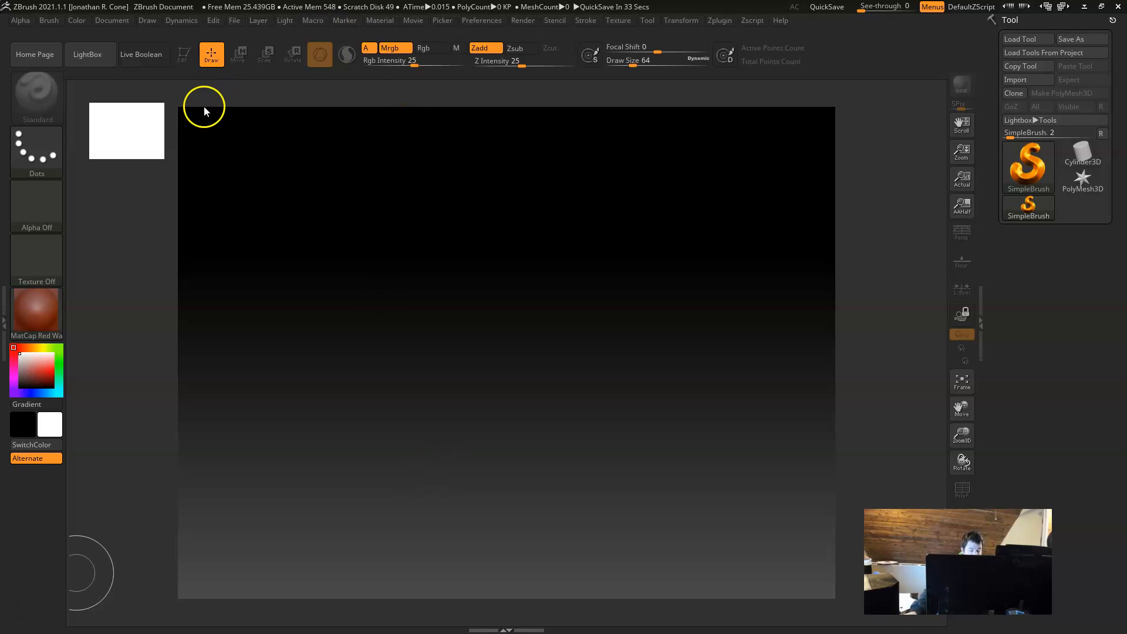
Step: Paint a test stroke with SimpleBrush on the canvas and clear the canvas
left_click_drag(478, 287, 438, 348)
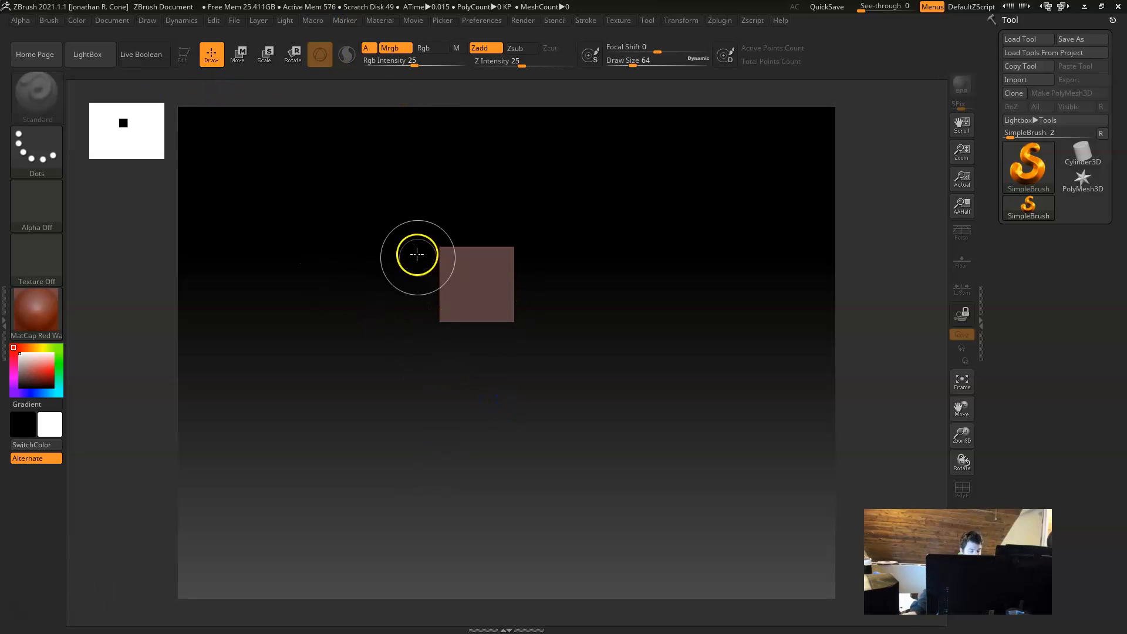
key("ctrl+n")
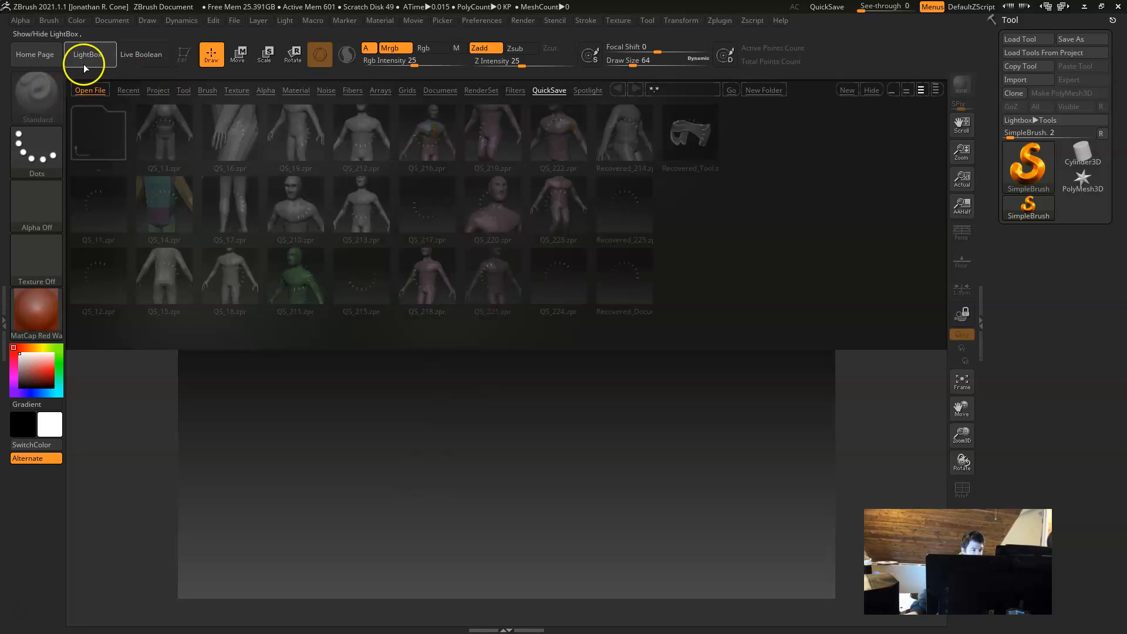
Step: Toggle the LightBox browser open and closed, leaving it hidden
left_click(87, 56)
left_click(87, 61)
left_click(87, 61)
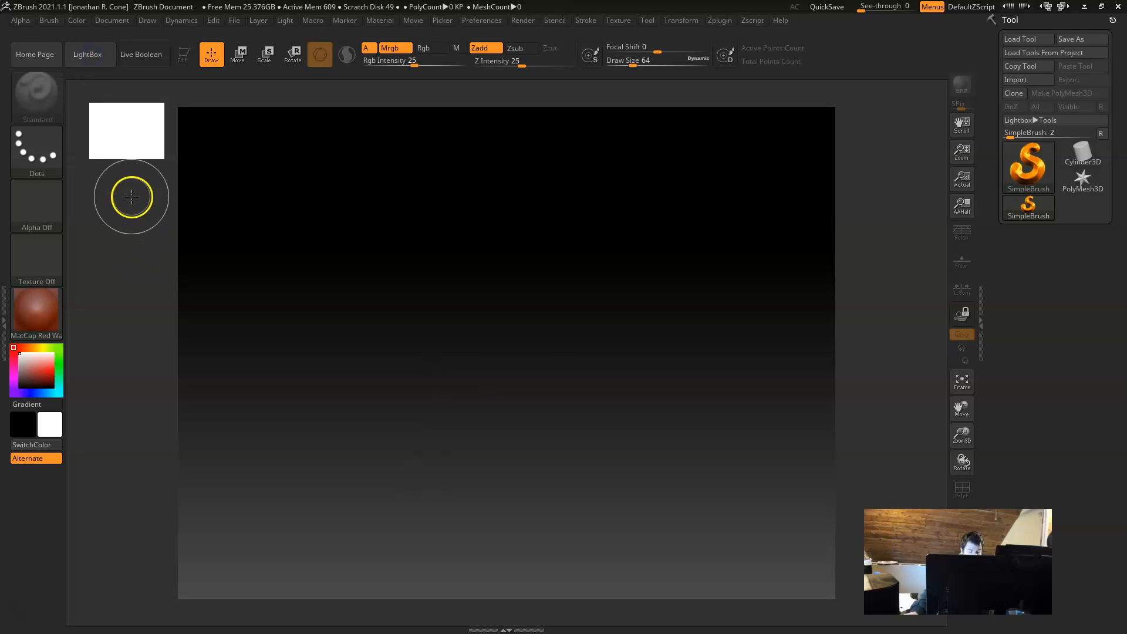
left_click(83, 59)
left_click(83, 58)
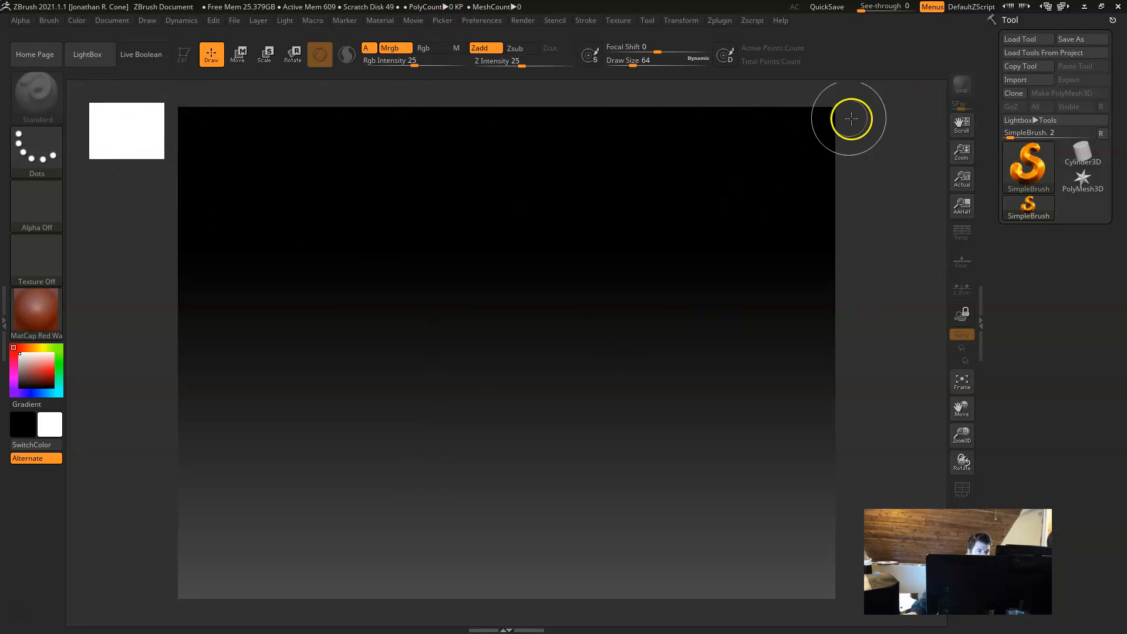
Step: Turn off the silhouette thumbnail preview in the Thumbnail preferences
left_click(485, 21)
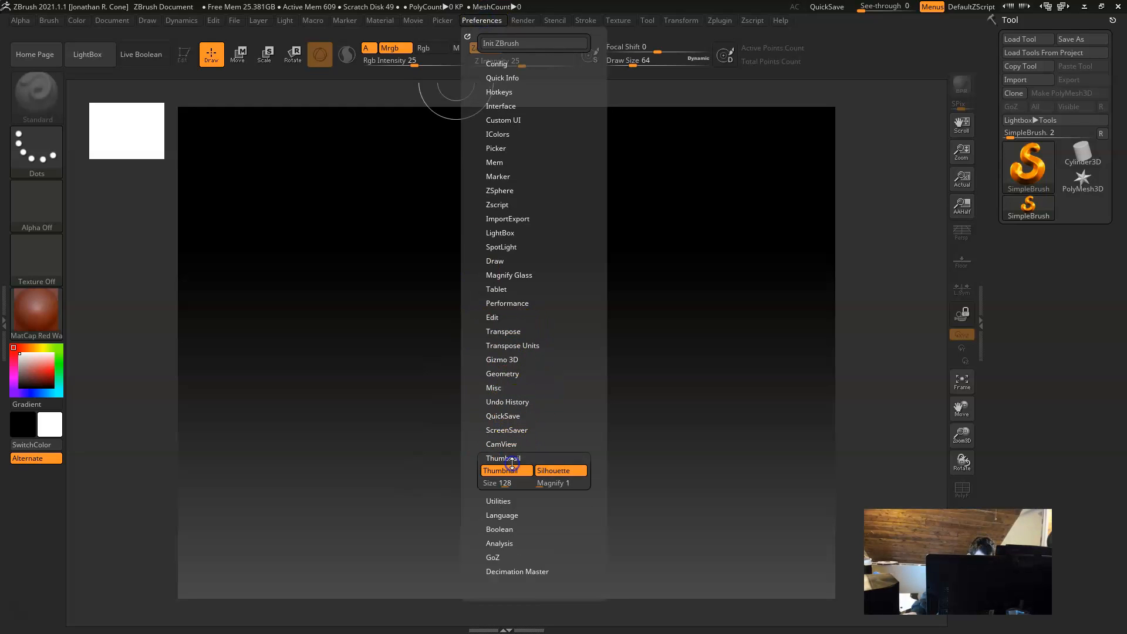
left_click(512, 459)
left_click(505, 470)
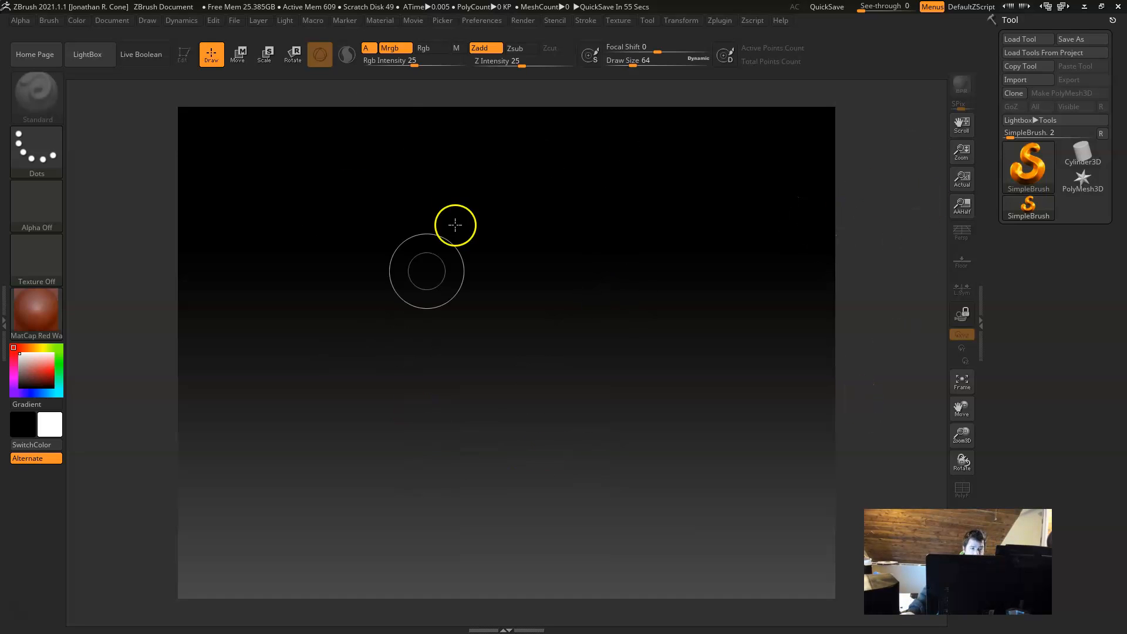
Step: Paint a long winding SimpleBrush stroke across the canvas and wipe the canvas clean
mouse_move(378, 264)
left_mouse_down()
mouse_move(421, 322)
mouse_move(685, 296)
left_mouse_up()
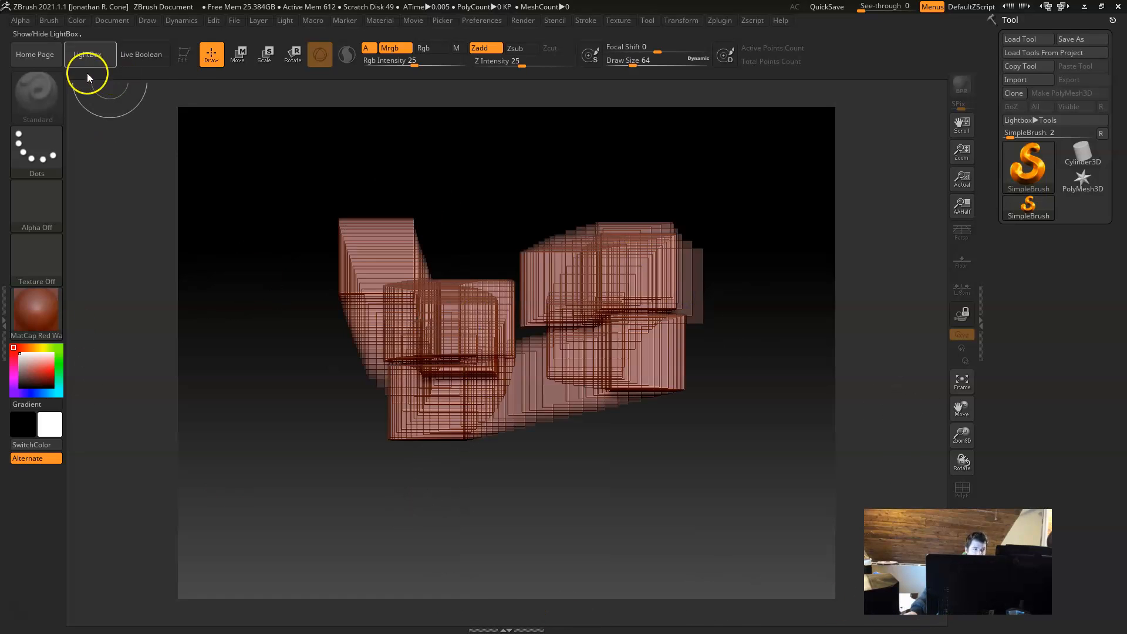
key("ctrl")
key("ctrl+n")
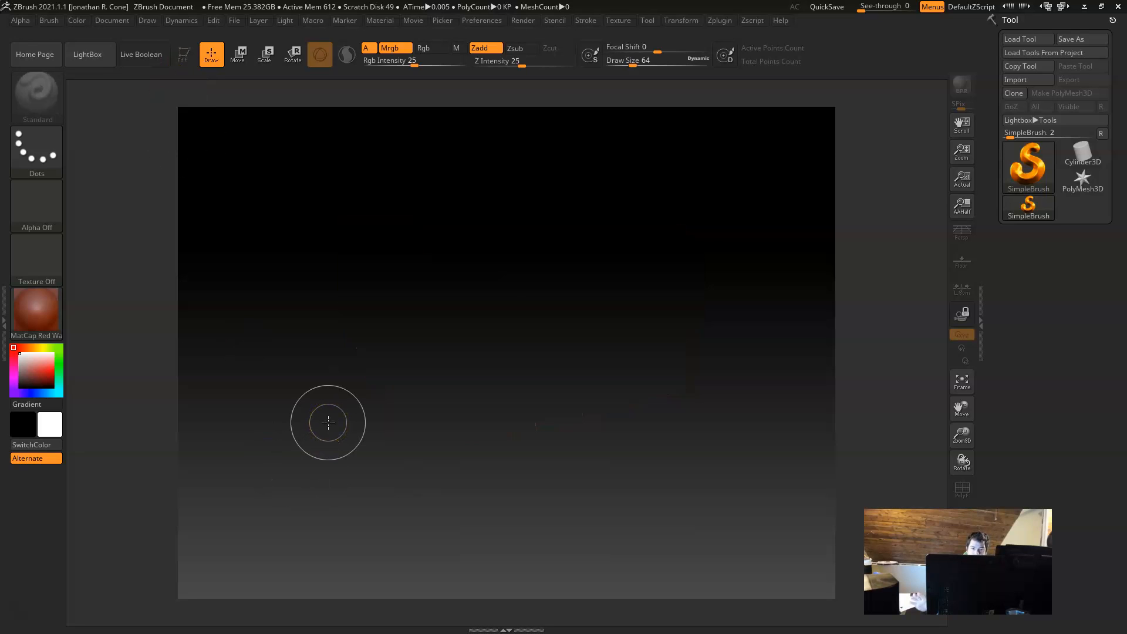
Step: Draw several overlapping Cylinder3D objects on the canvas, enter Edit mode and rotate the last one
left_click(1085, 154)
mouse_move(468, 243)
left_mouse_down()
mouse_move(564, 426)
mouse_move(530, 392)
left_mouse_up()
left_click_drag(338, 329, 322, 545)
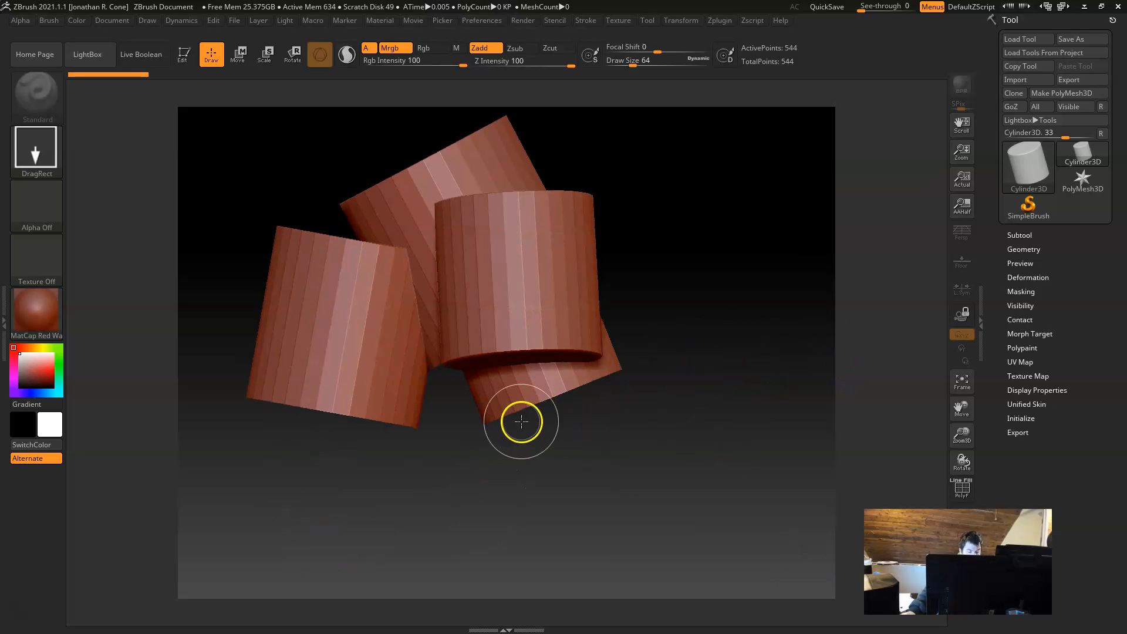
key("t")
left_click_drag(531, 413, 251, 188)
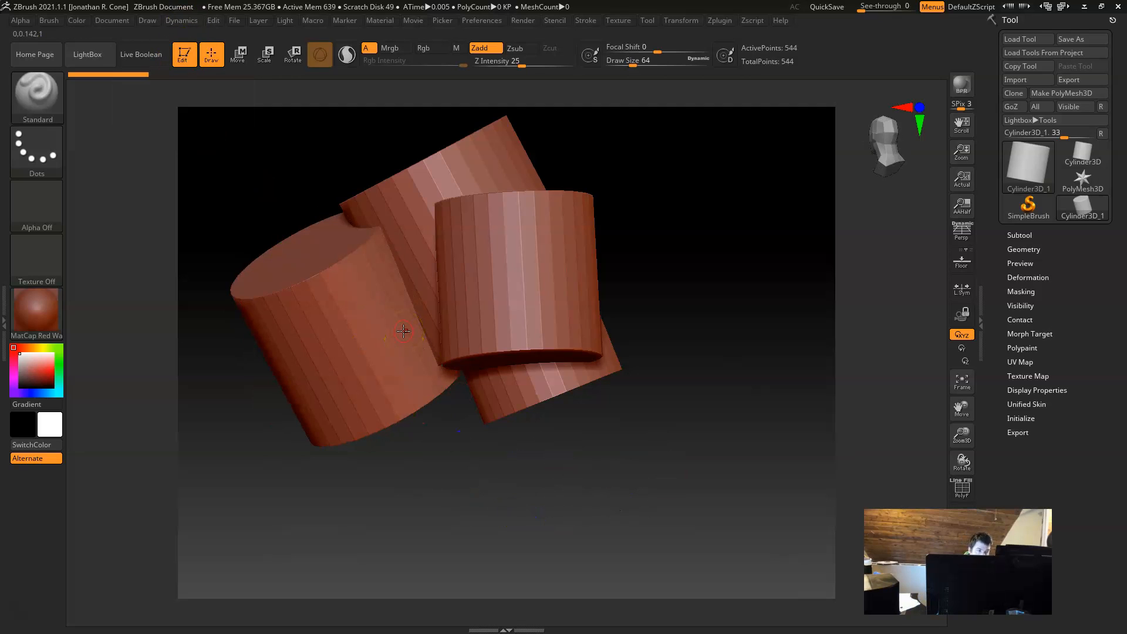
Step: Clear the dropped cylinders from the canvas, keeping only the editable cylinder, and orbit around it
key("ctrl+n")
left_click(558, 386)
left_click_drag(478, 335, 617, 380, "alt")
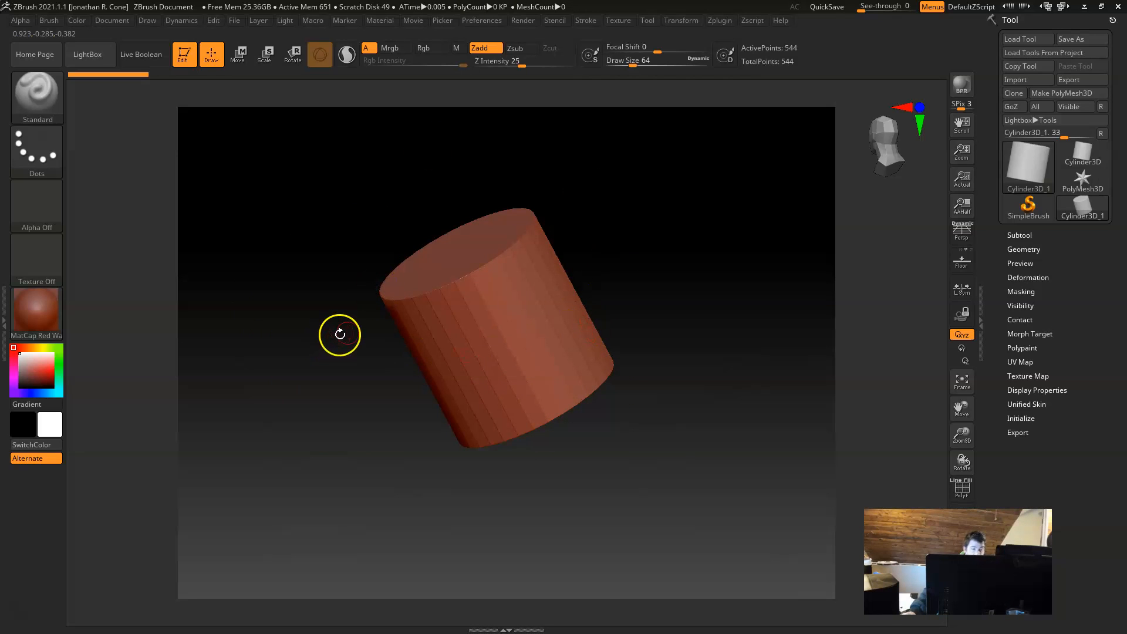
Step: Leave Edit mode by switching the cylinder to 2.5D mode and clear it from the canvas
left_click(188, 54)
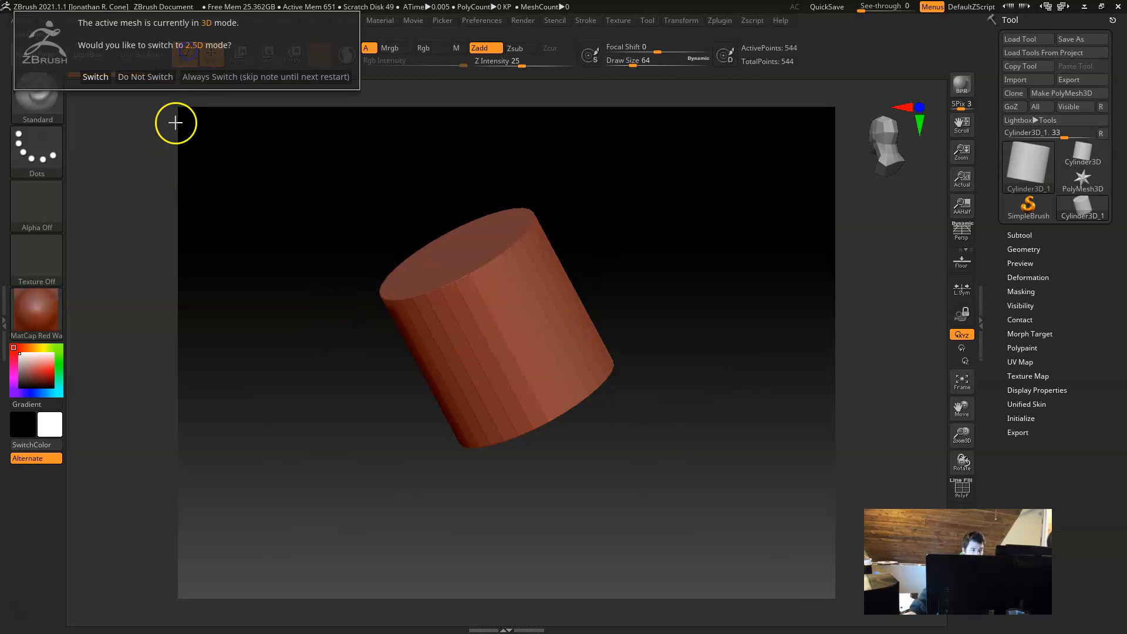
left_click(123, 77)
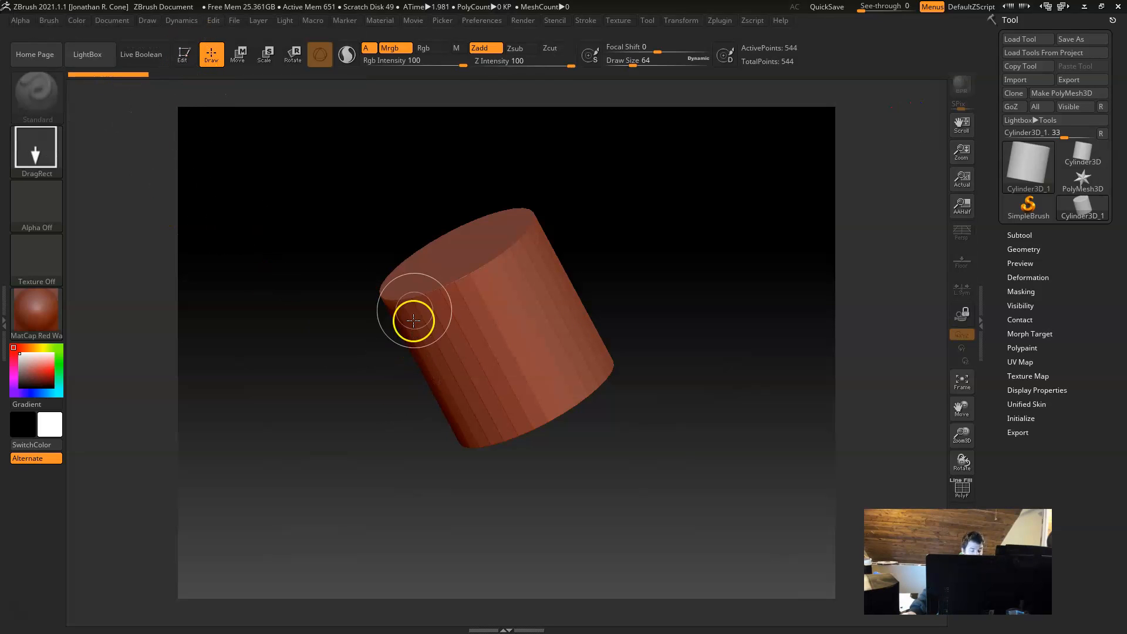
key("ctrl+n")
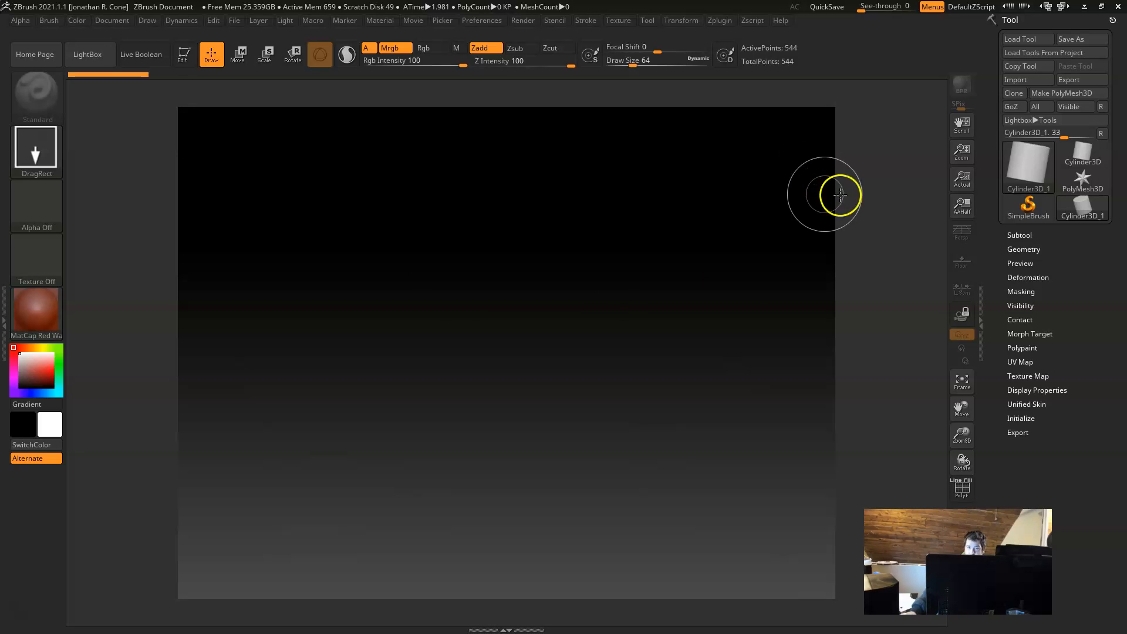
Step: Draw a single ZSphere near the centre of the canvas and put it in Edit mode
left_click(1037, 160)
left_click(1045, 163)
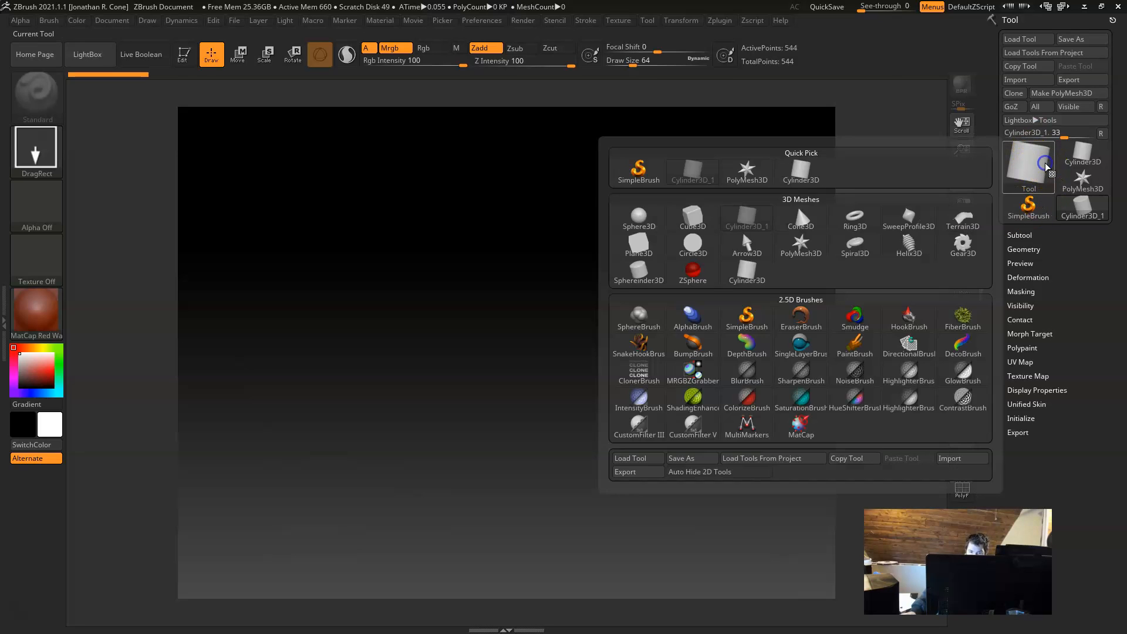
left_click(1031, 166)
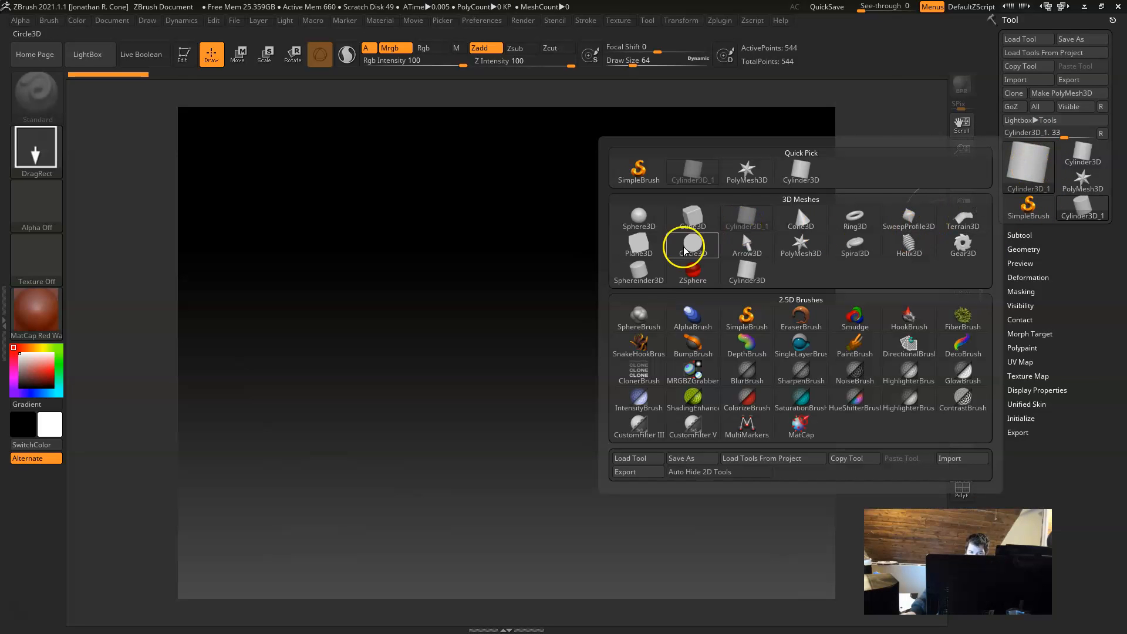
left_click(693, 268)
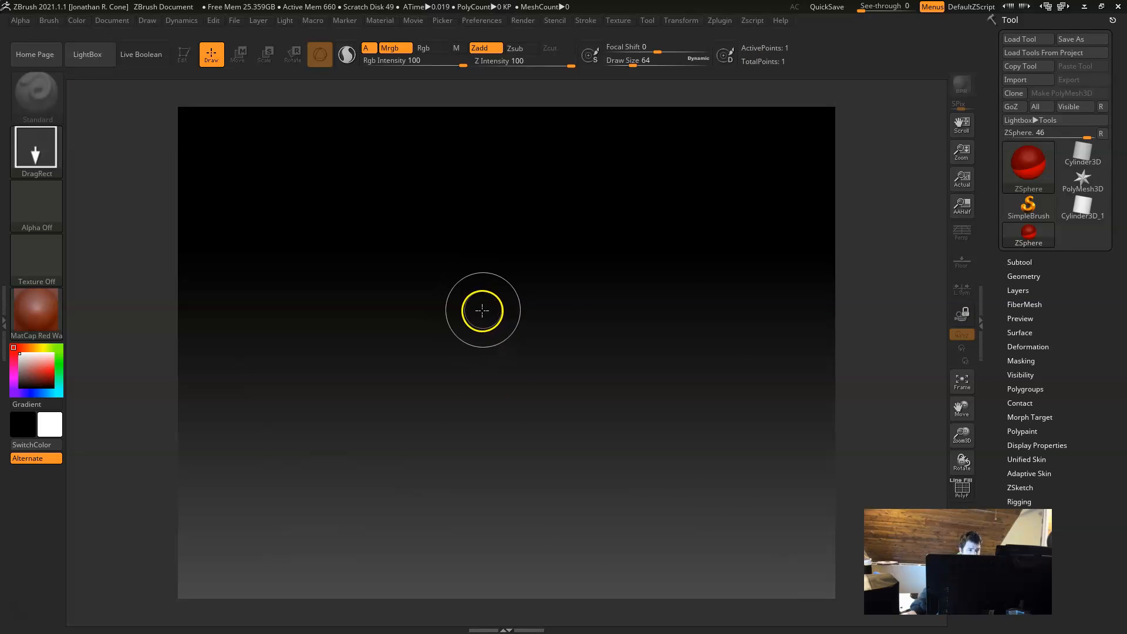
left_click_drag(495, 356, 494, 444)
left_click_drag(647, 445, 512, 395)
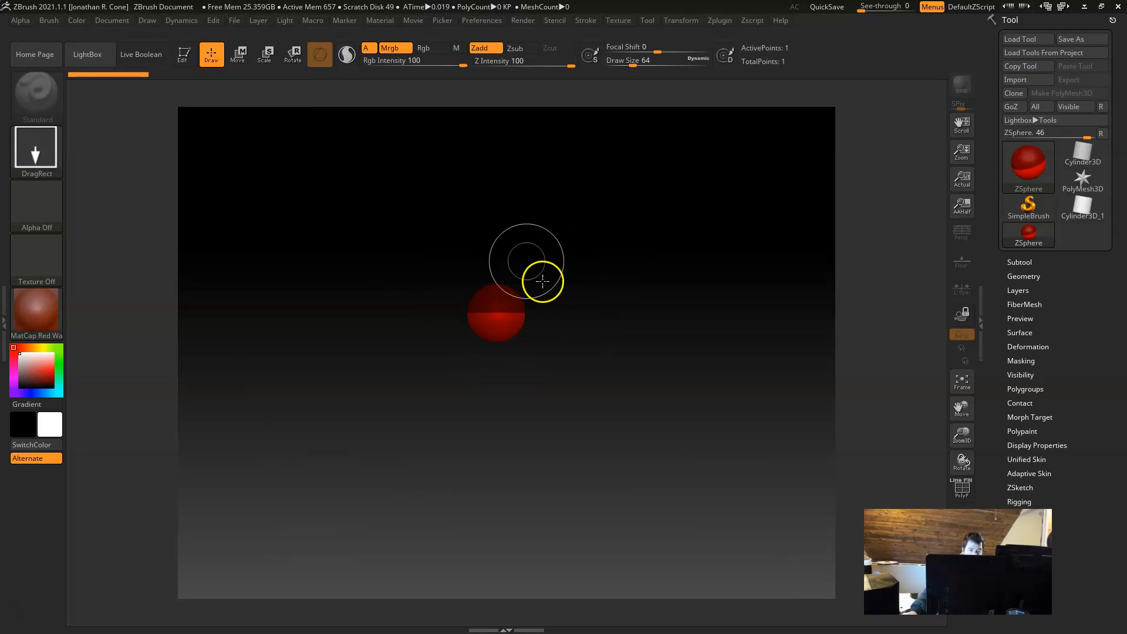
left_click(184, 53)
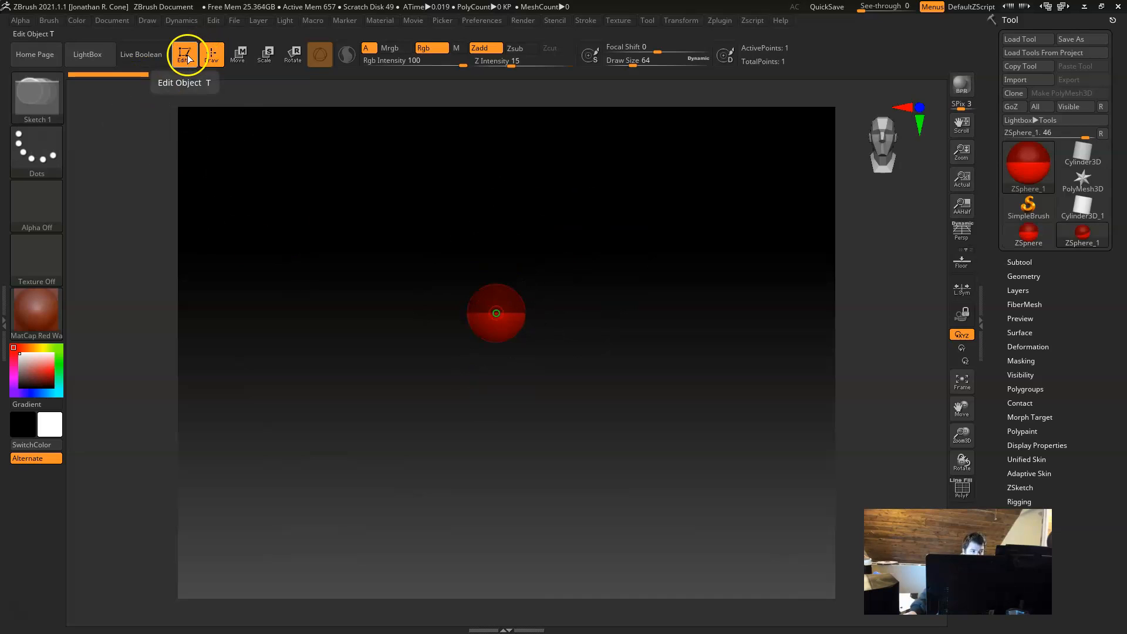
Step: Turn on perspective and the floor grid beneath the ZSphere, and tilt the view to see the grid
left_click_drag(523, 287, 462, 371)
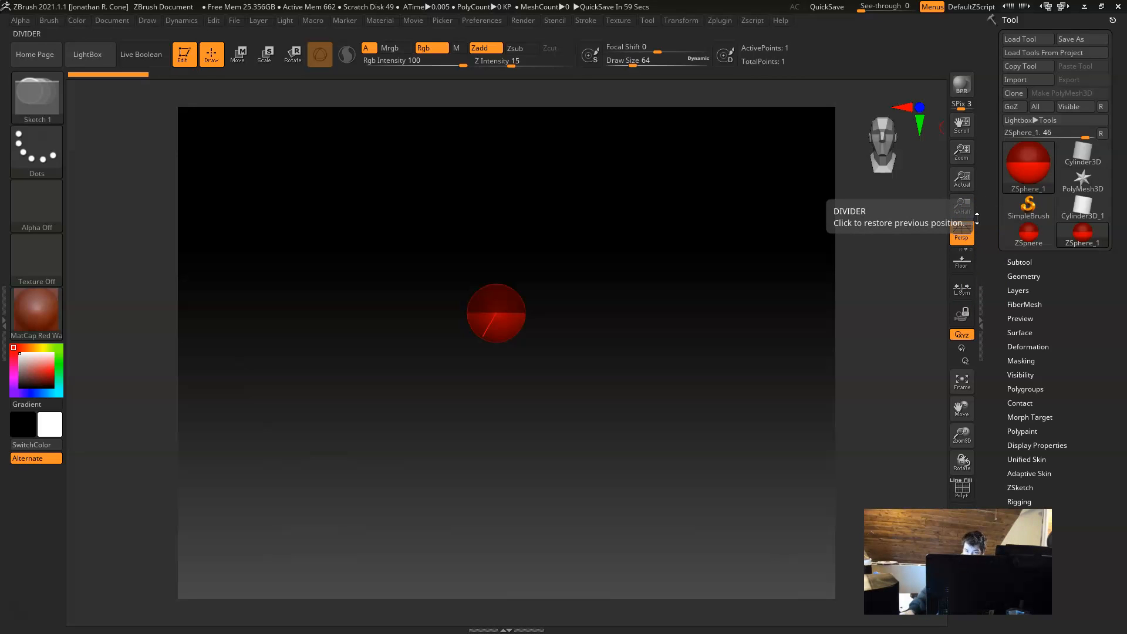
left_click(970, 268)
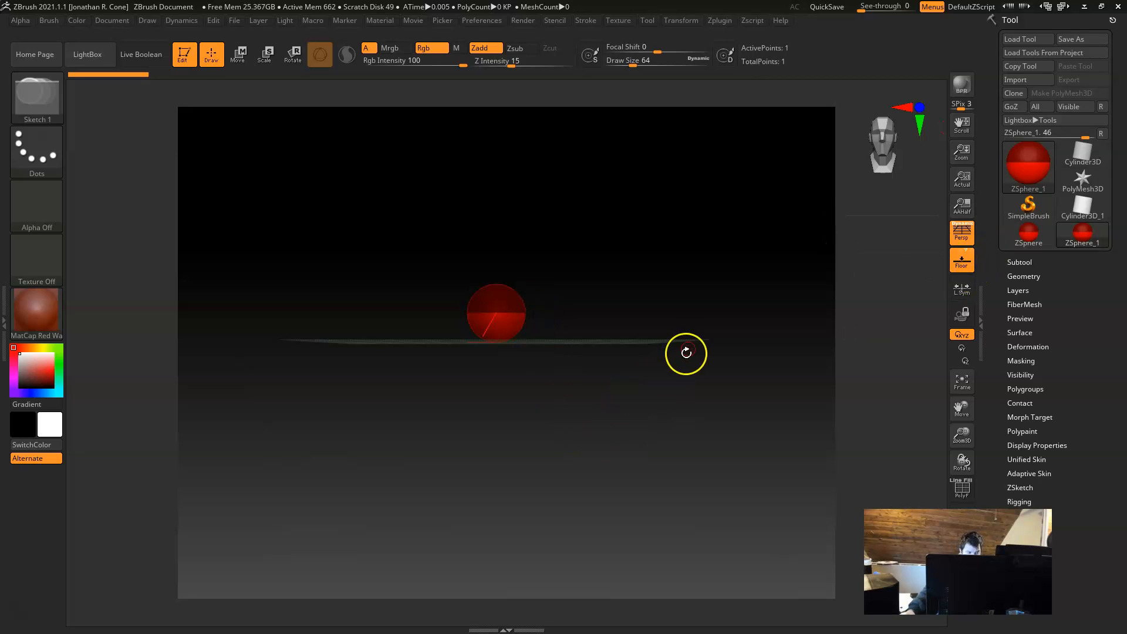
left_click_drag(586, 373, 857, 409)
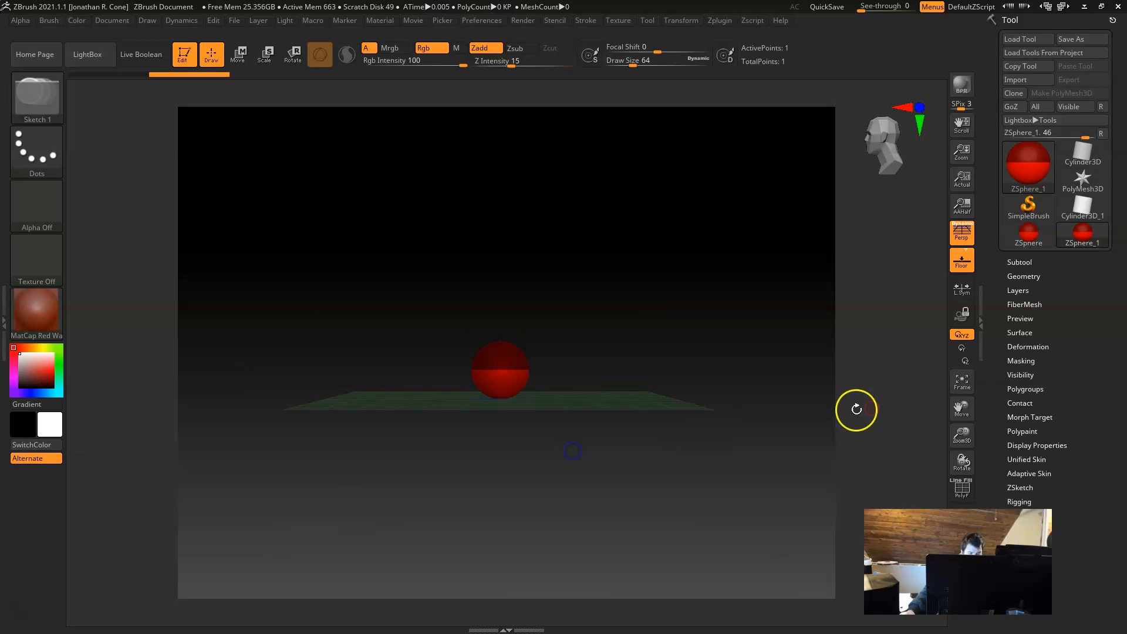
Step: Try free XYZ view rotation, snap back to the front view and constrain rotation to the Y axis
left_click(961, 348)
left_click(960, 334)
left_click_drag(702, 335, 608, 466)
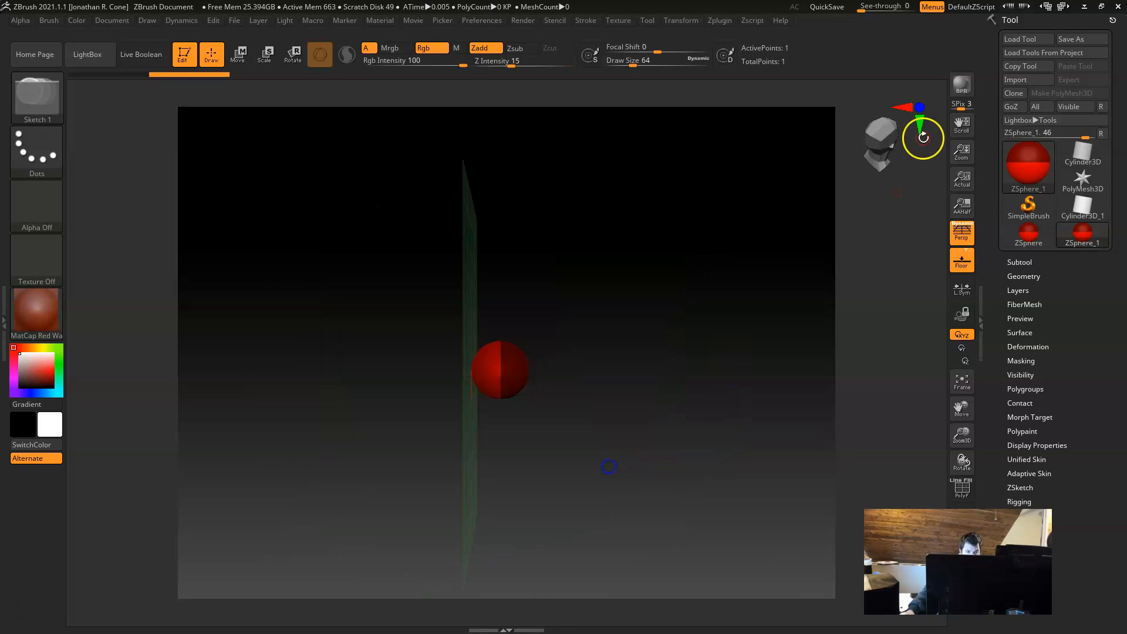
left_click(923, 124)
left_click(918, 105)
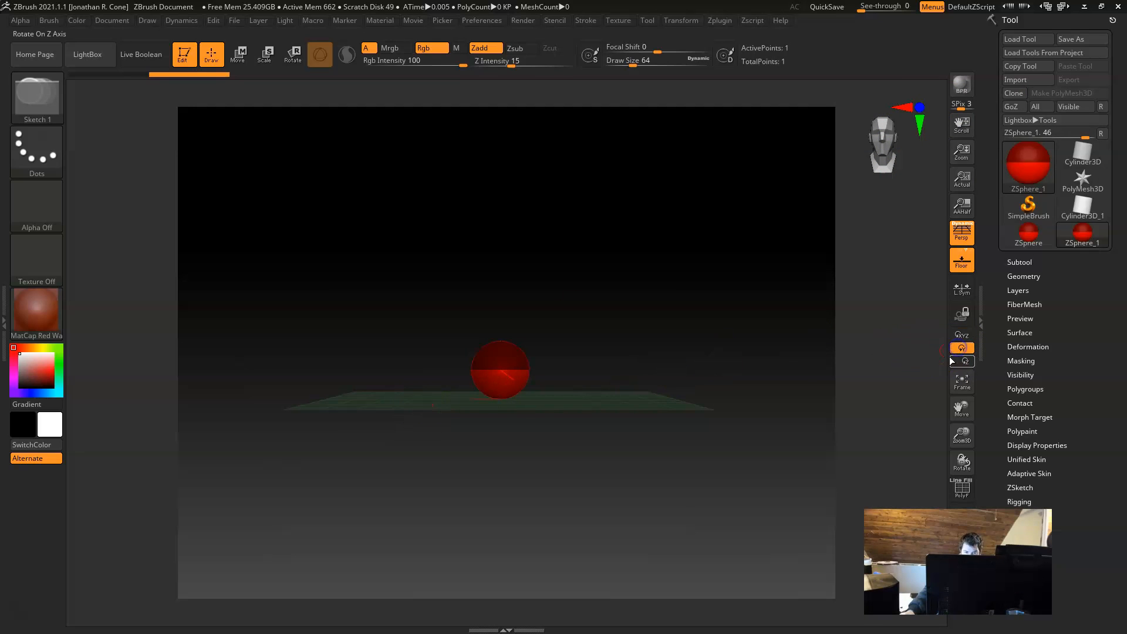
Step: Zoom in on the ZSphere and orbit the view around it above the floor grid
left_click_drag(490, 405, 647, 449, "alt")
left_click_drag(711, 486, 692, 454)
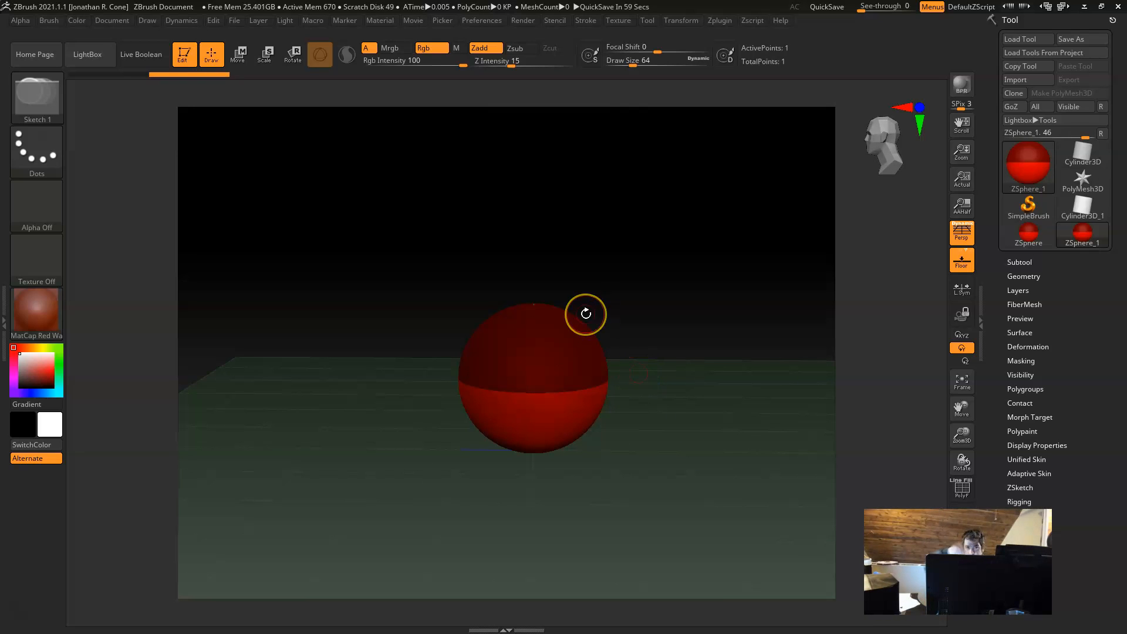
left_click(617, 368)
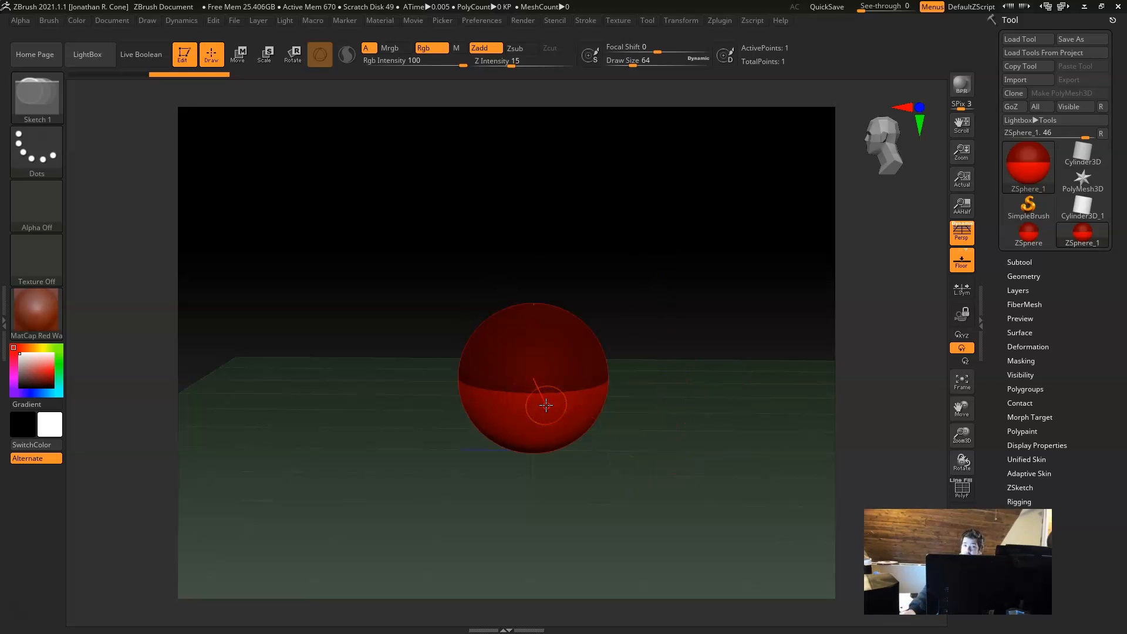
left_click_drag(617, 340, 541, 352)
left_click_drag(752, 231, 856, 171)
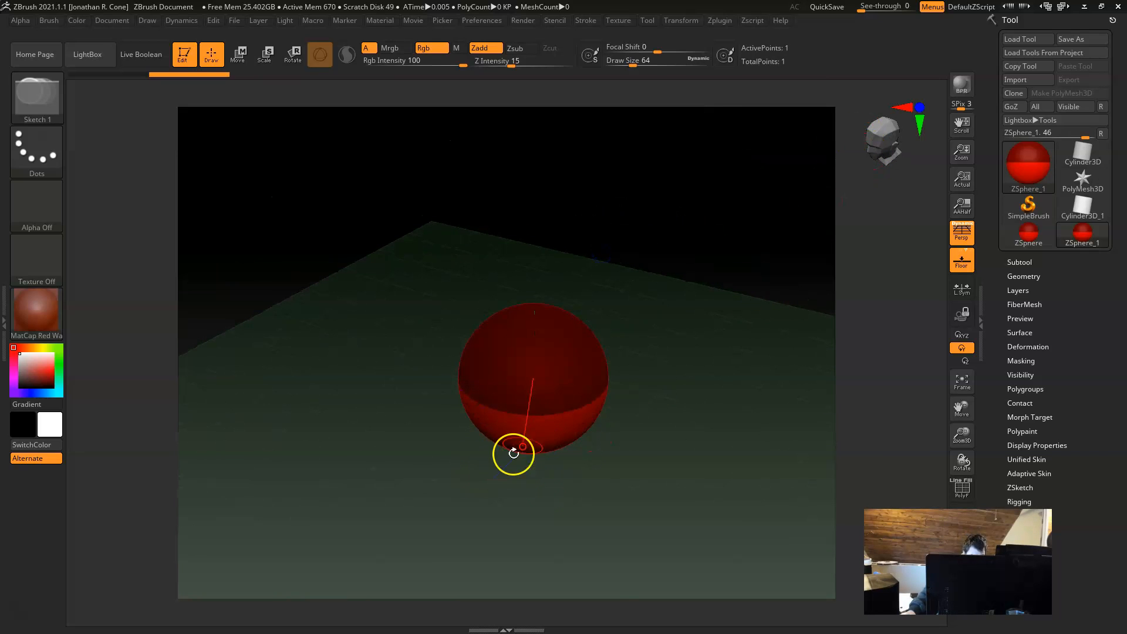
left_click_drag(521, 539, 601, 528)
mouse_move(652, 509)
left_mouse_down()
mouse_move(546, 513)
mouse_move(591, 508)
mouse_move(522, 530)
mouse_move(549, 568)
mouse_move(592, 582)
mouse_move(569, 593)
mouse_move(677, 506)
mouse_move(645, 516)
left_mouse_up()
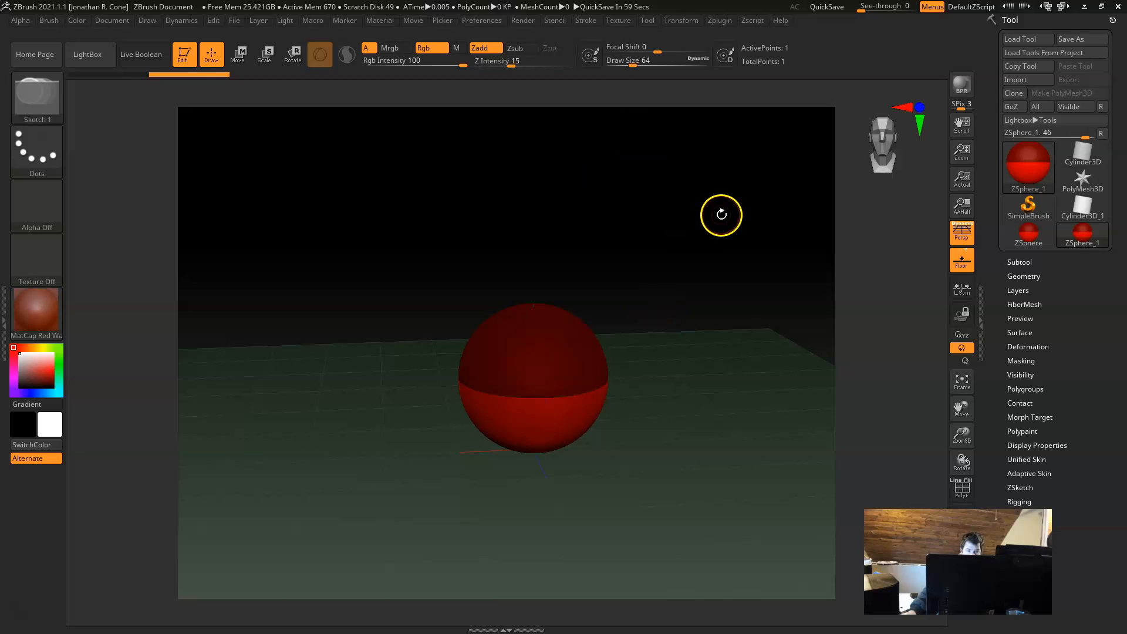
Step: Practise panning and zooming the view around the ZSphere
left_click_drag(747, 226, 689, 216)
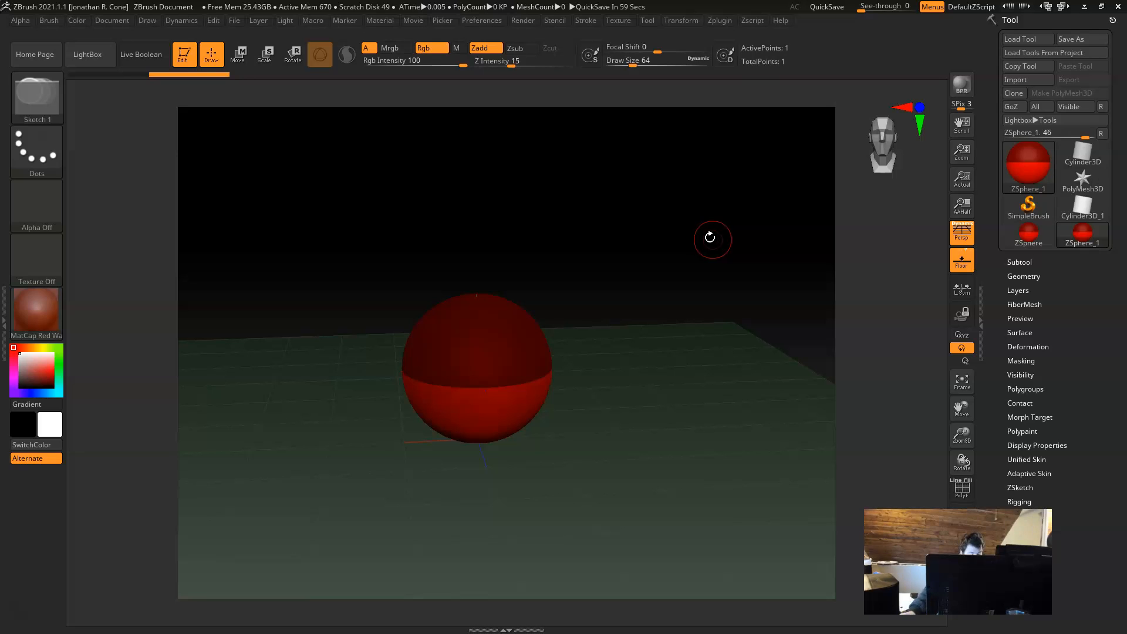
left_click_drag(600, 203, 624, 179)
left_click_drag(665, 253, 704, 240, "alt")
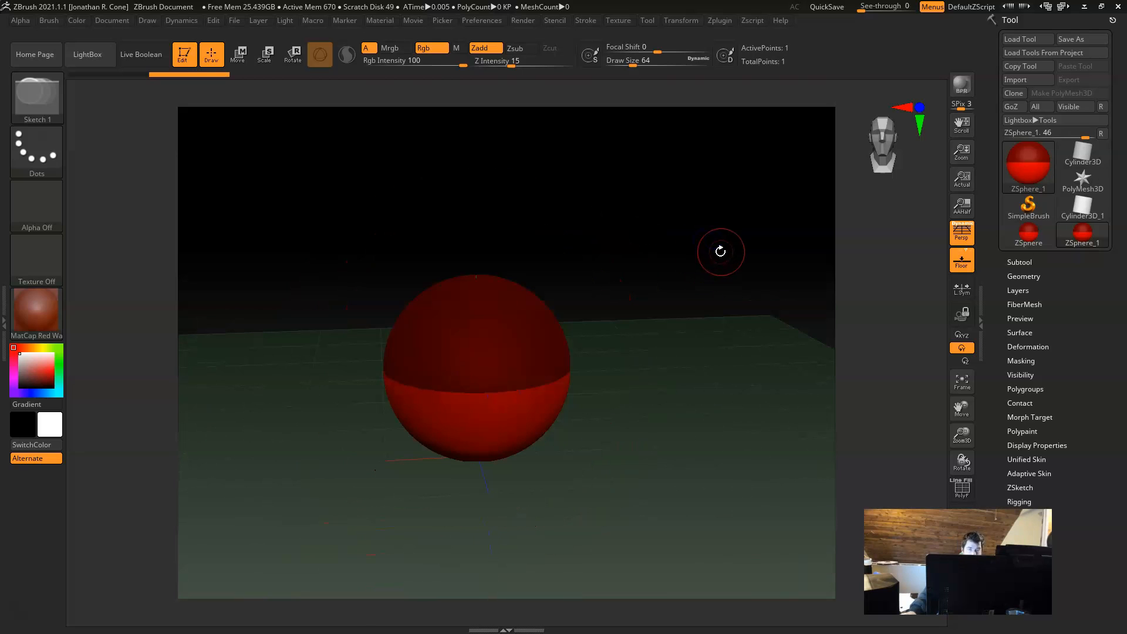
right_click_drag(639, 297, 661, 312, "alt")
left_click_drag(685, 439, 688, 409)
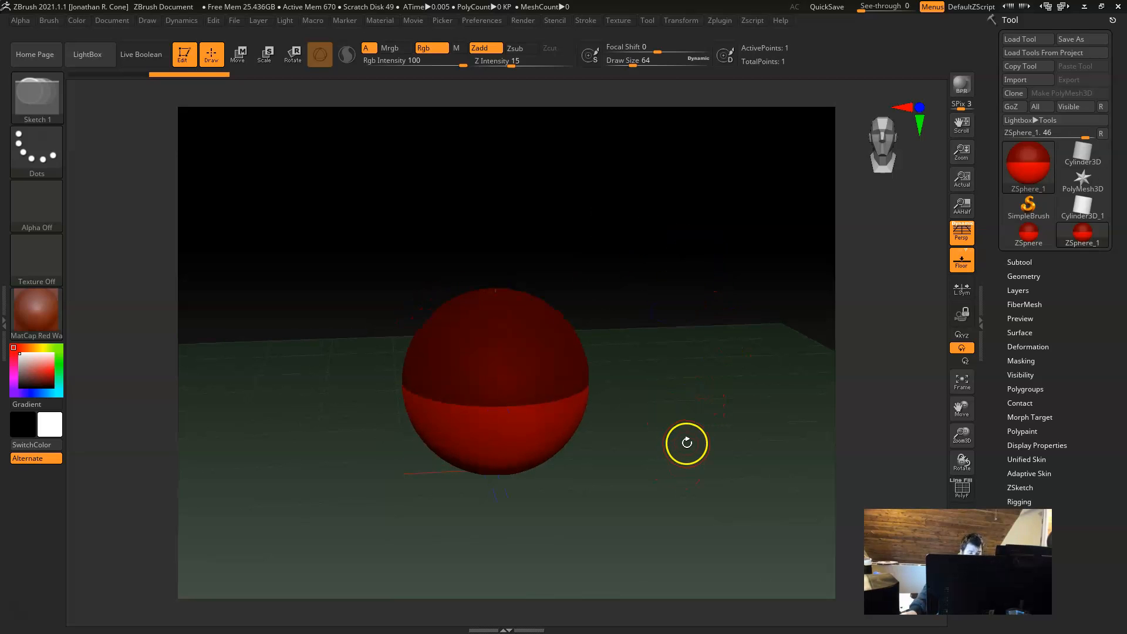
Step: Move the view until the ZSphere is off the canvas, frame it again and zoom back out
left_click_drag(699, 468, 338, 404, "alt")
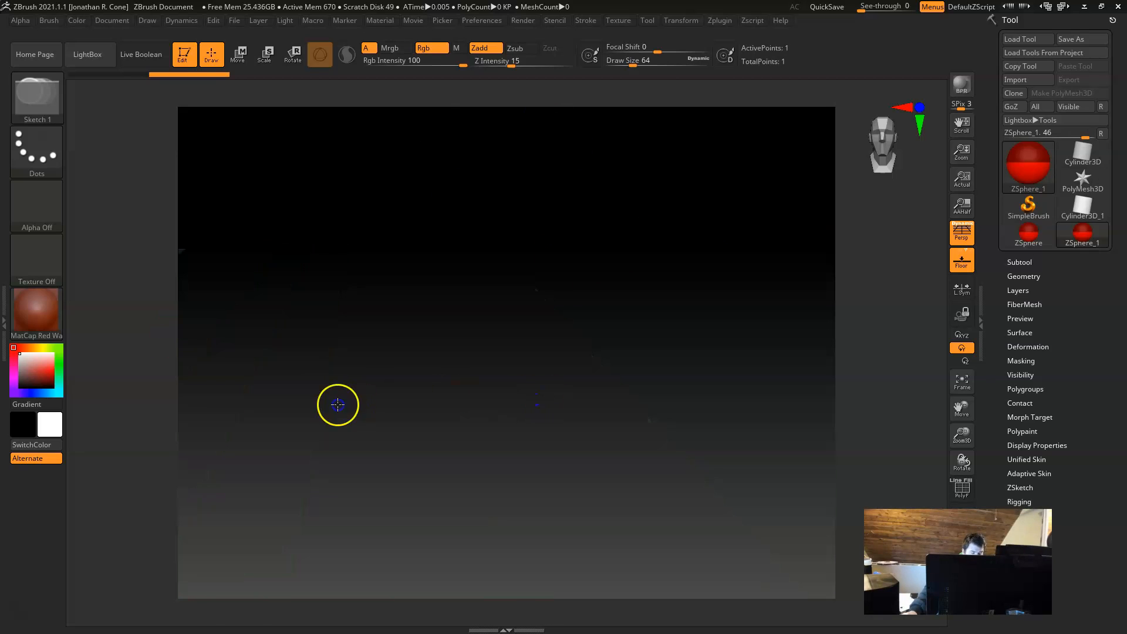
key("f")
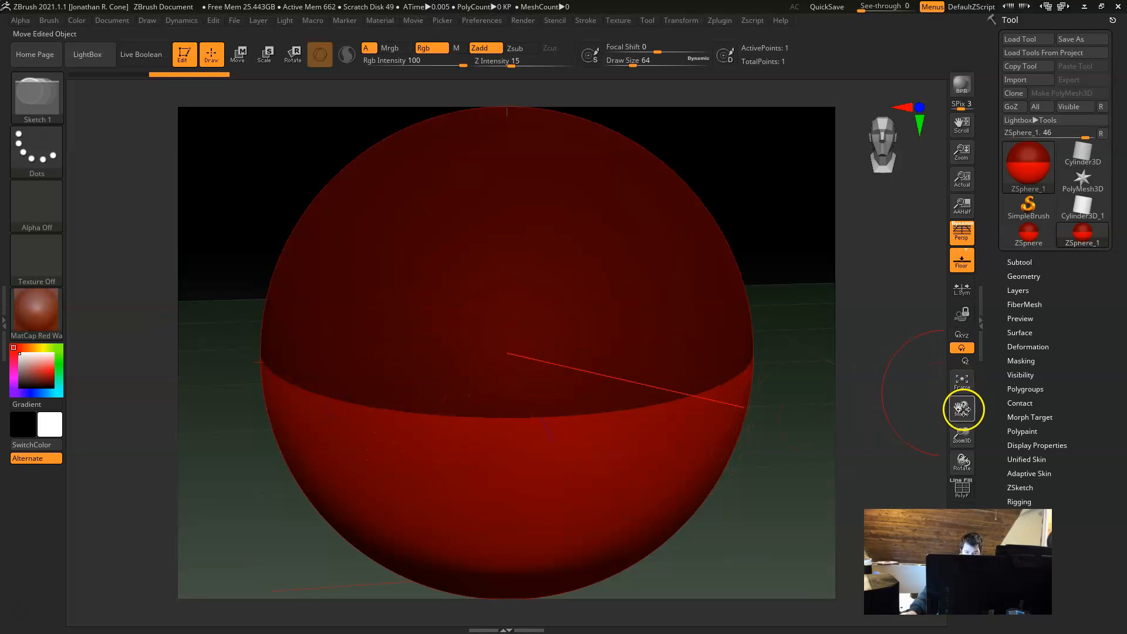
left_click_drag(794, 451, 610, 463, "alt")
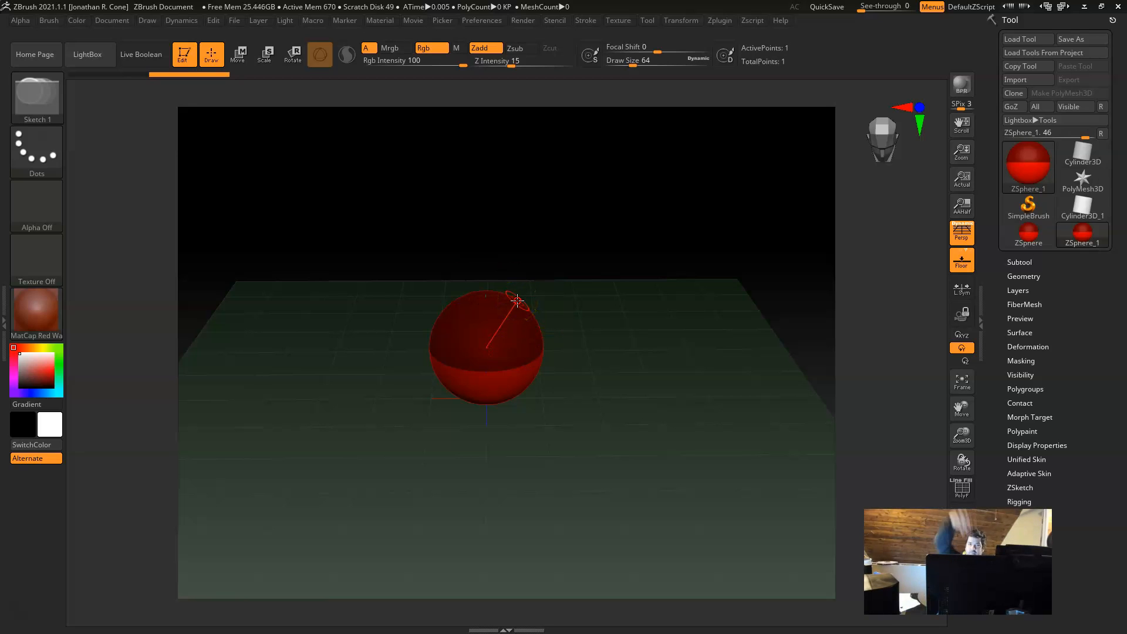
Step: Draw a child ZSphere out of the upper right side of the root ZSphere
left_click_drag(544, 461, 624, 503, "alt")
mouse_move(540, 274)
left_mouse_down()
mouse_move(574, 323)
mouse_move(560, 311)
left_mouse_up()
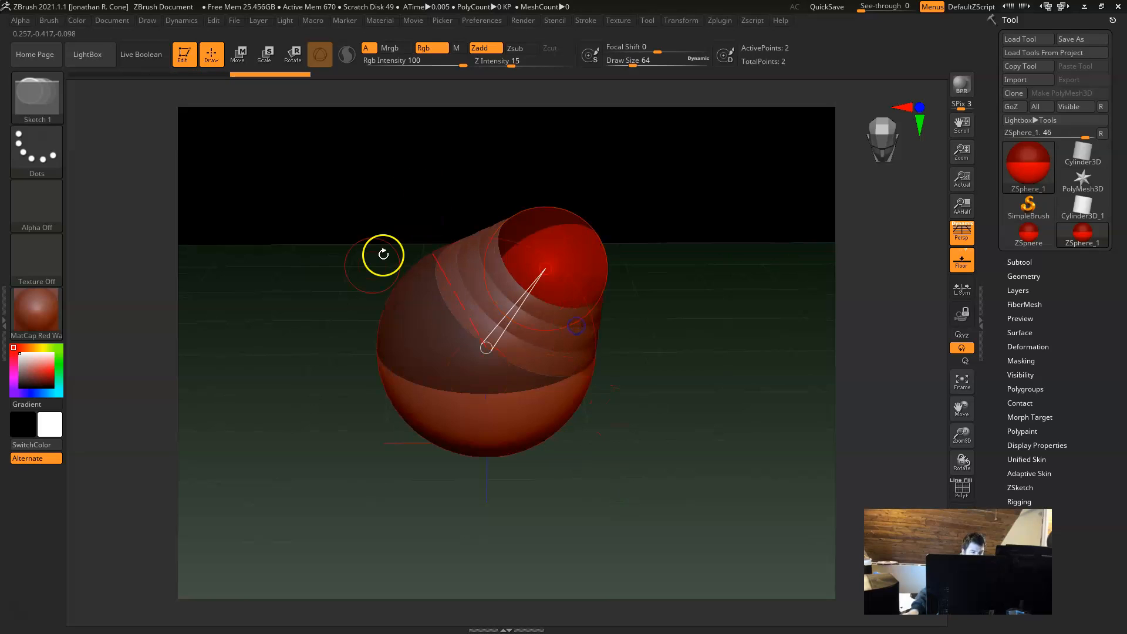
Step: Undo the child ZSphere and activate symmetry across the X axis
key("ctrl+z")
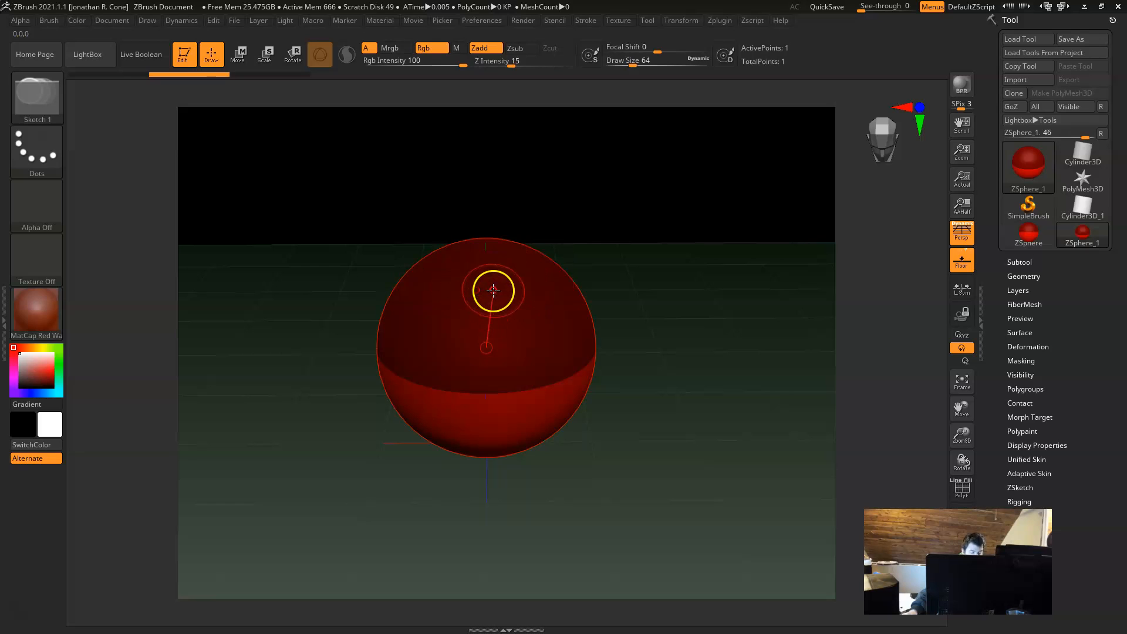
left_click(682, 21)
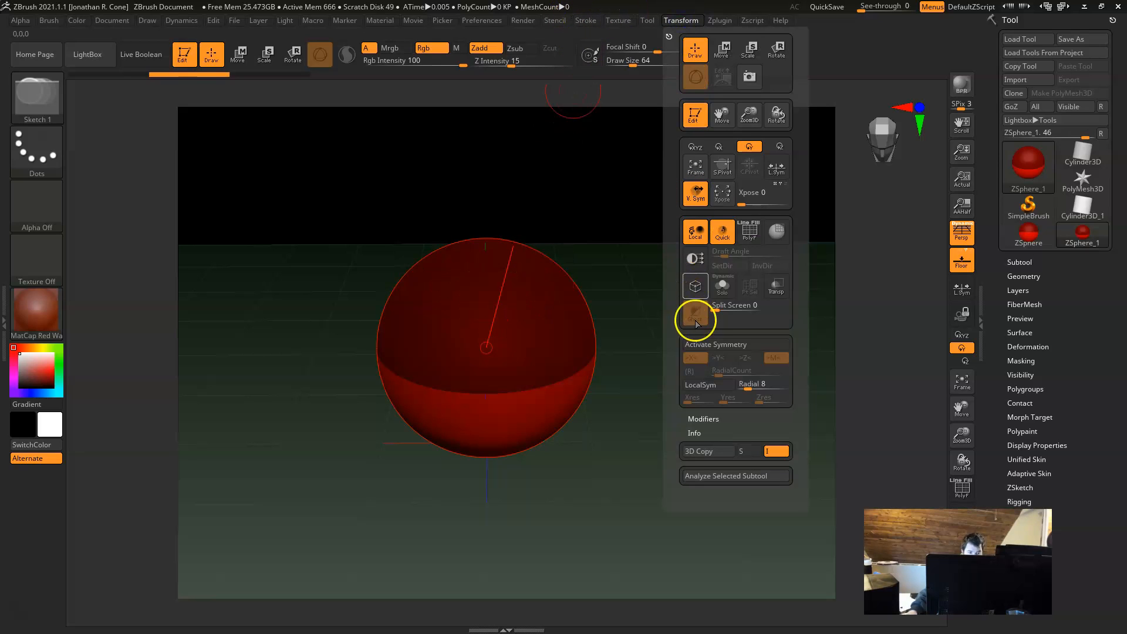
left_click(742, 345)
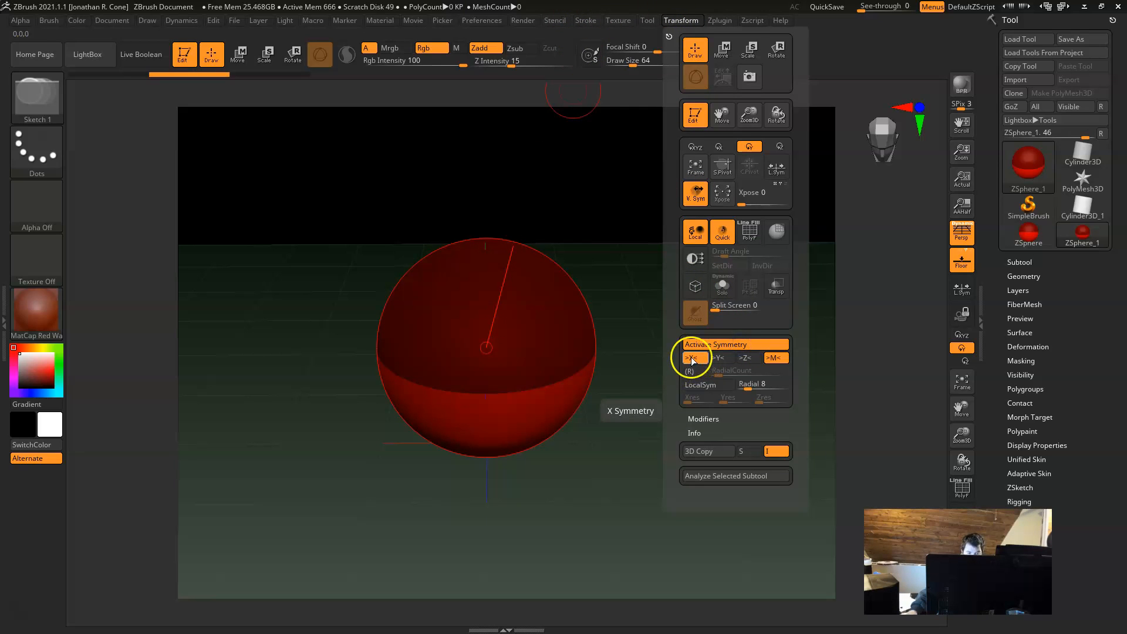
left_click(695, 357)
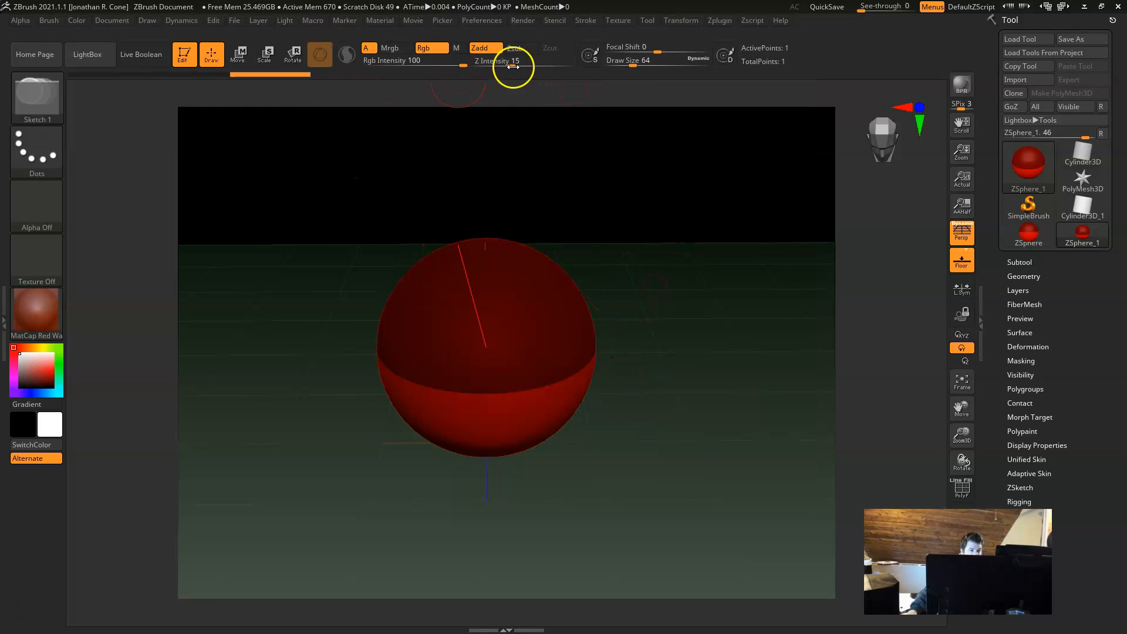
Step: Turn off the Rgb and A channel modes so that only Zadd remains active
left_click(434, 48)
left_click(366, 48)
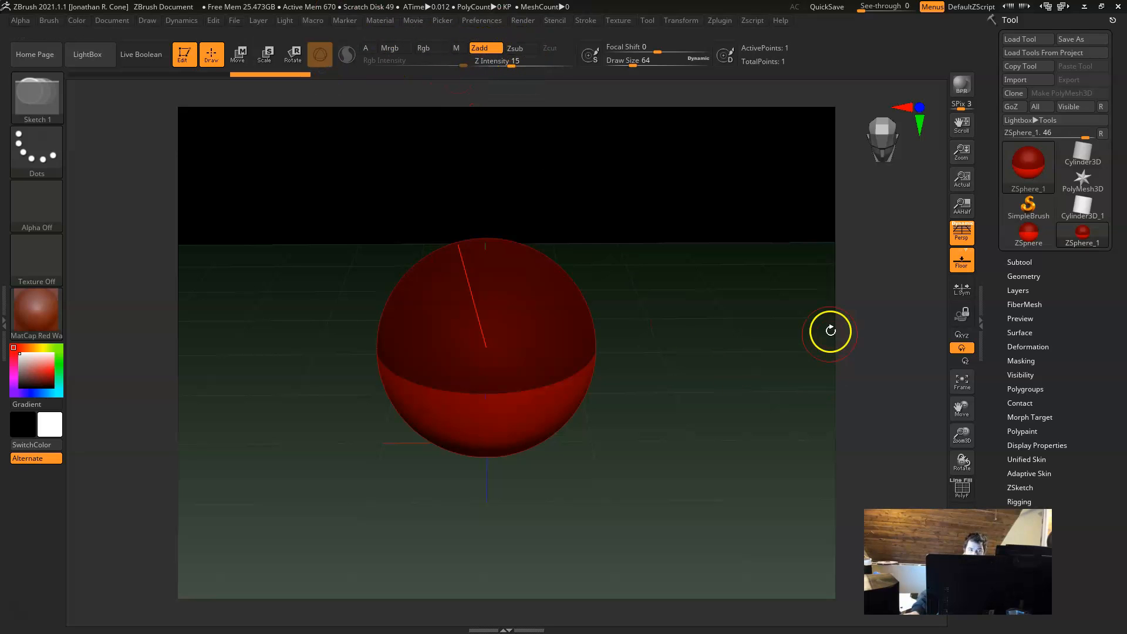
left_click_drag(689, 409, 696, 392, "alt")
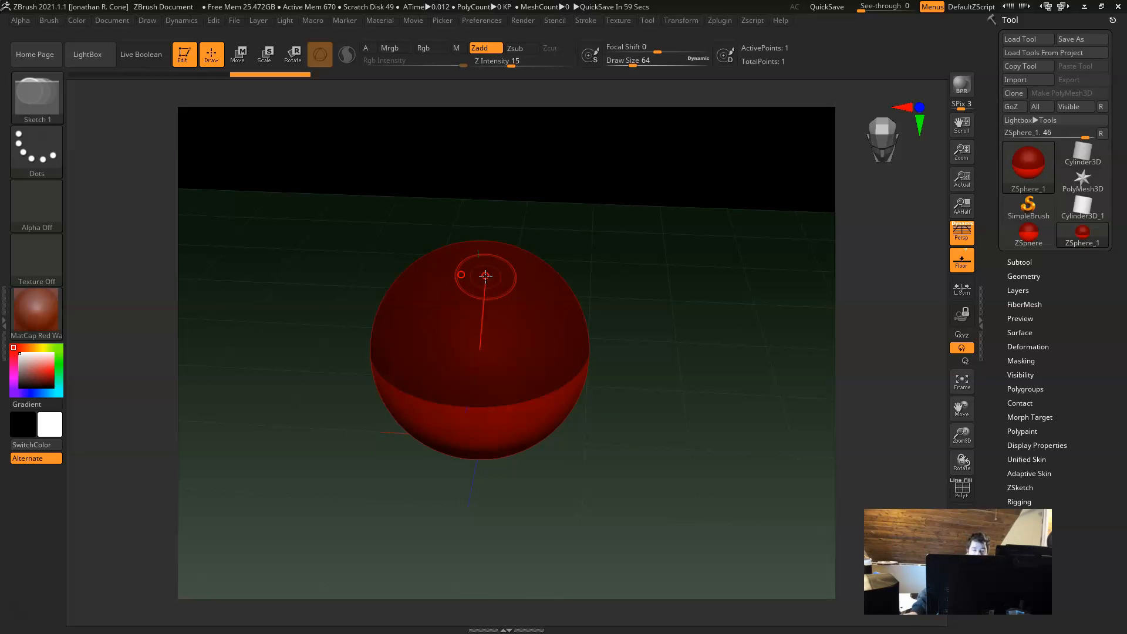
Step: Set the Draw Size to 1 using the pop-up quick settings over the canvas
key("space")
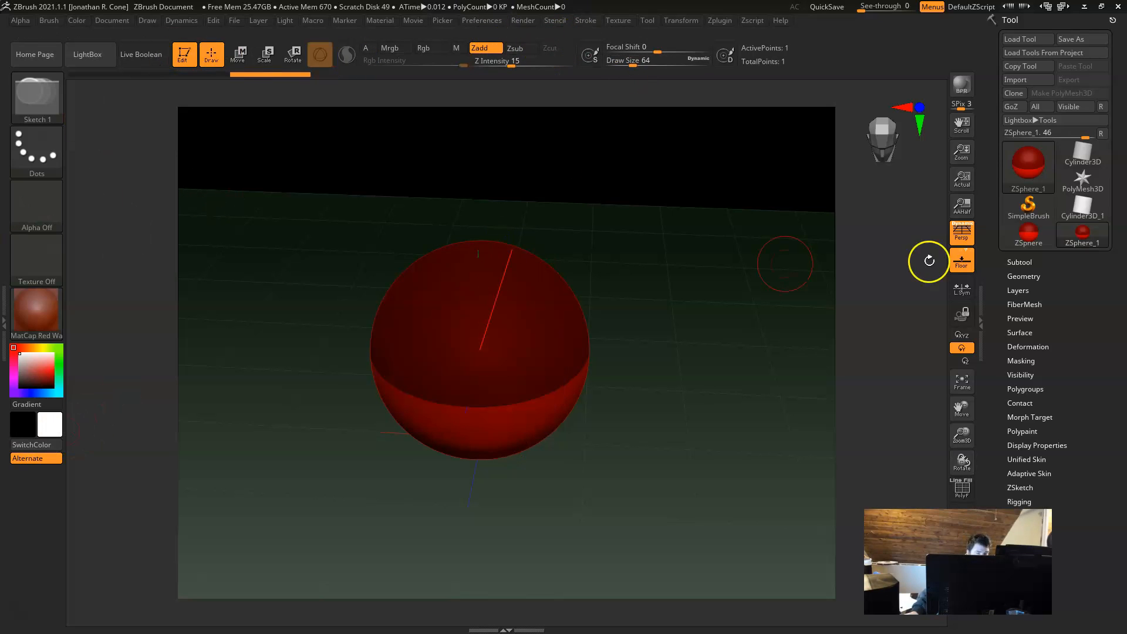
key("space")
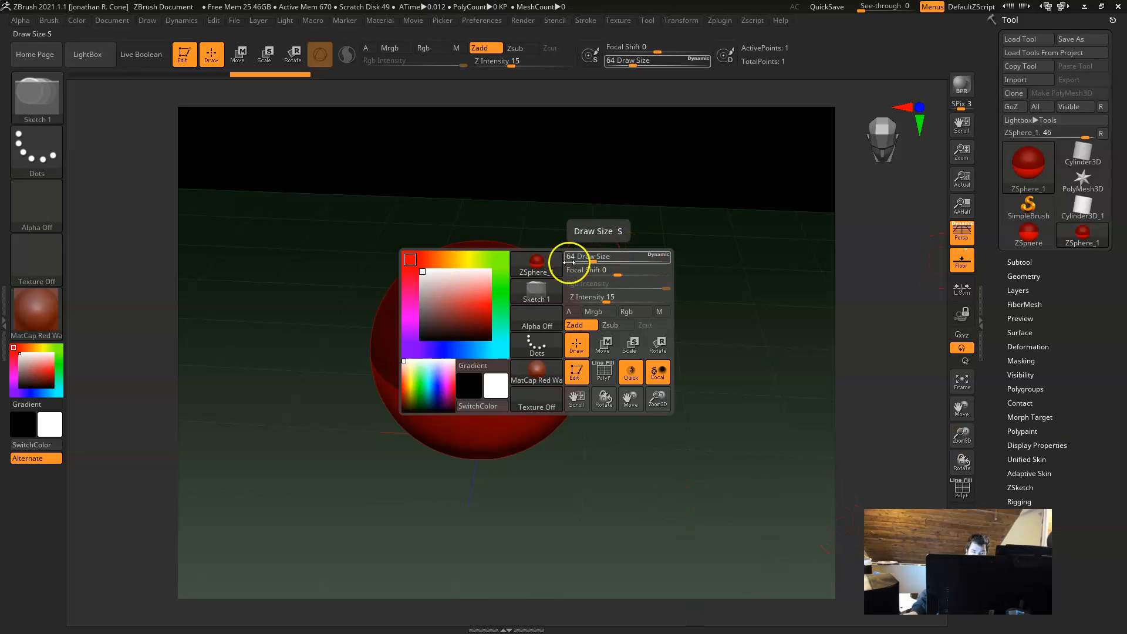
key("u")
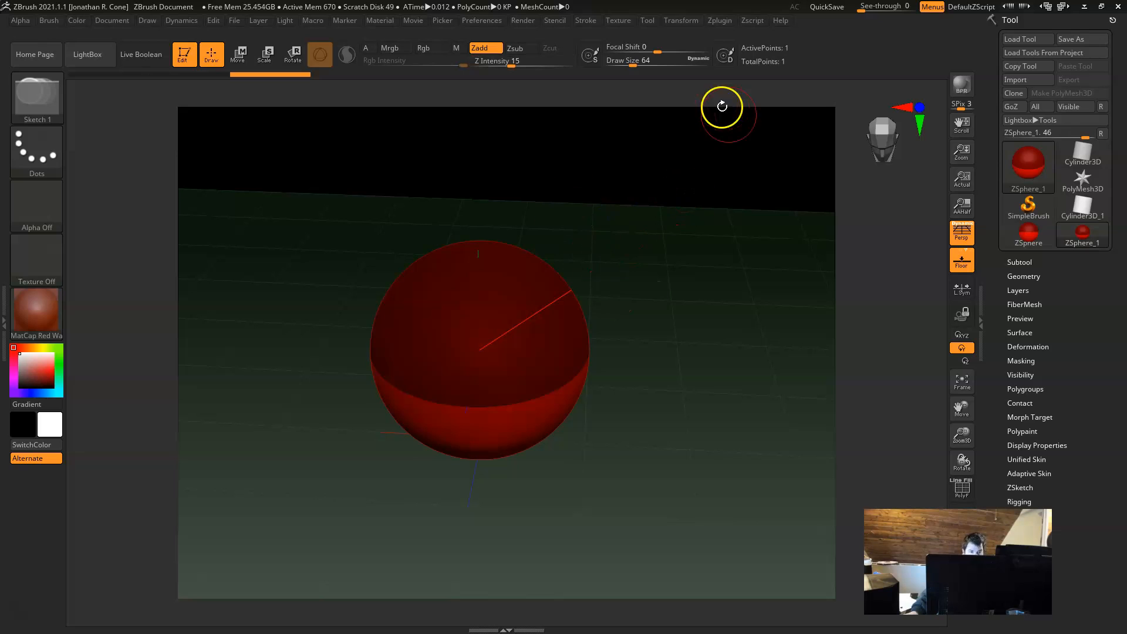
key("space")
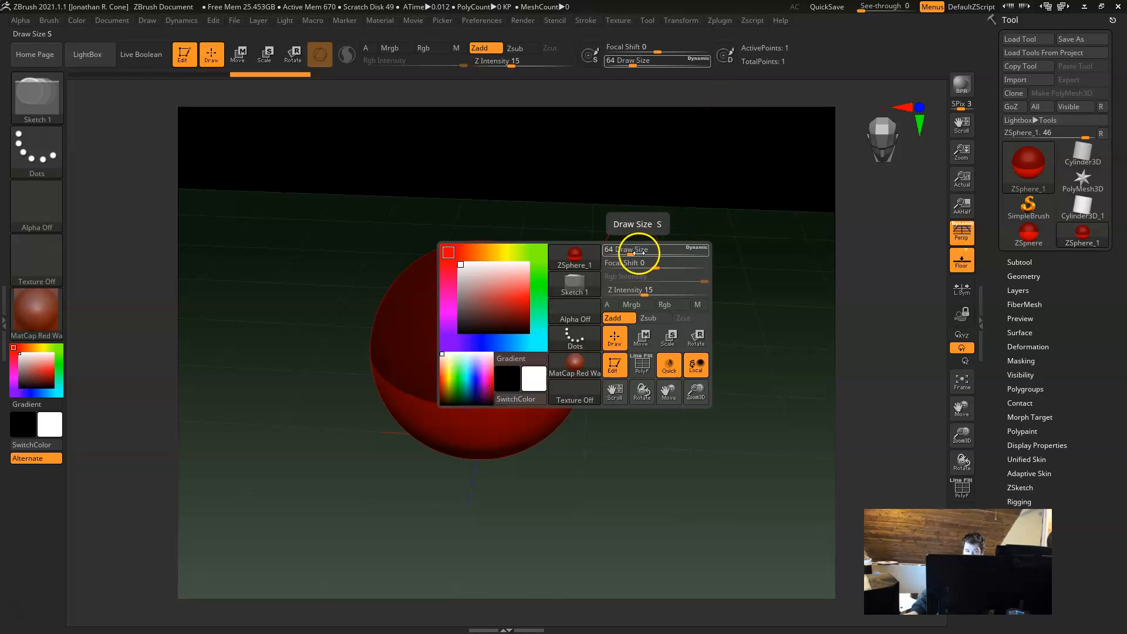
key("space")
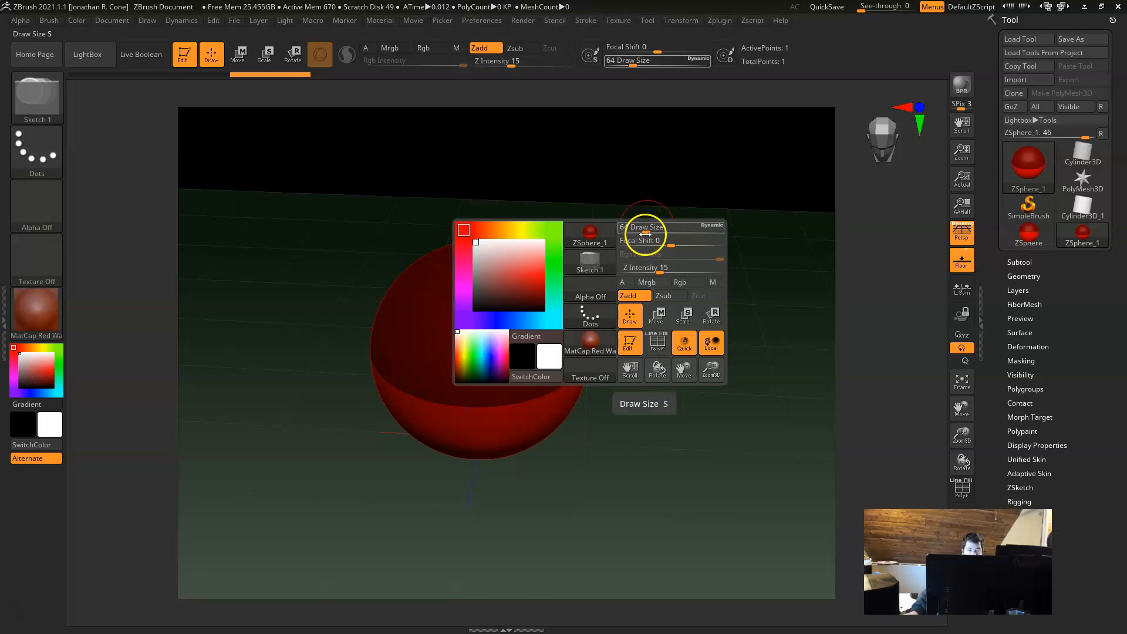
left_click_drag(612, 230, 612, 229)
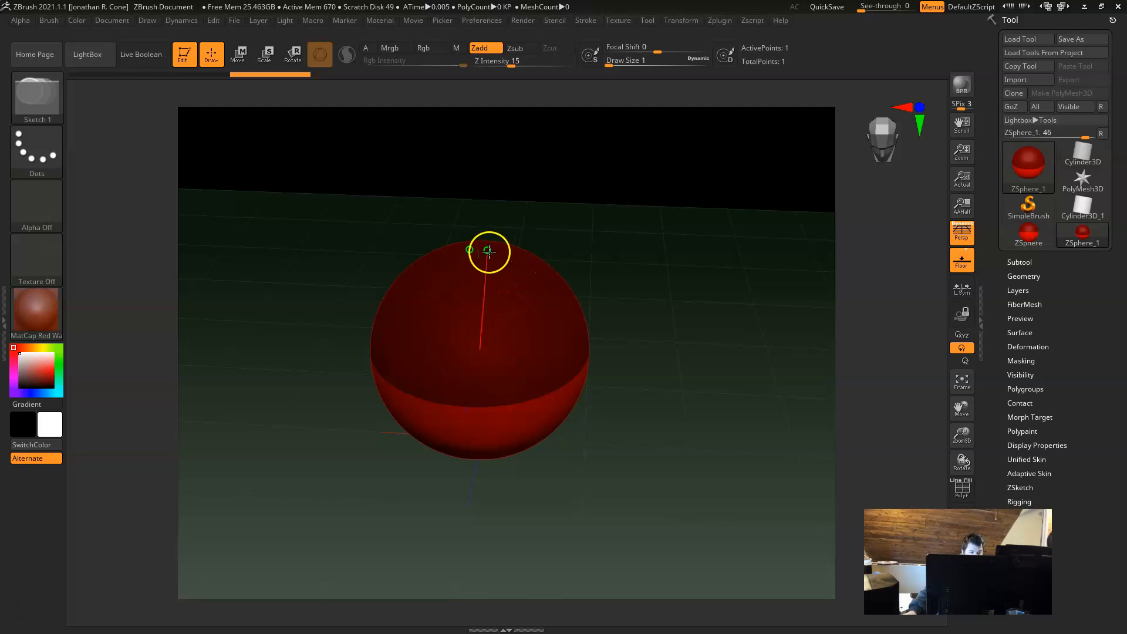
Step: Draw a full-size child ZSphere from the centre line on top of the root ZSphere
left_click_drag(764, 538, 632, 477)
mouse_move(604, 440)
left_mouse_down()
mouse_move(631, 460)
mouse_move(614, 456)
left_mouse_up()
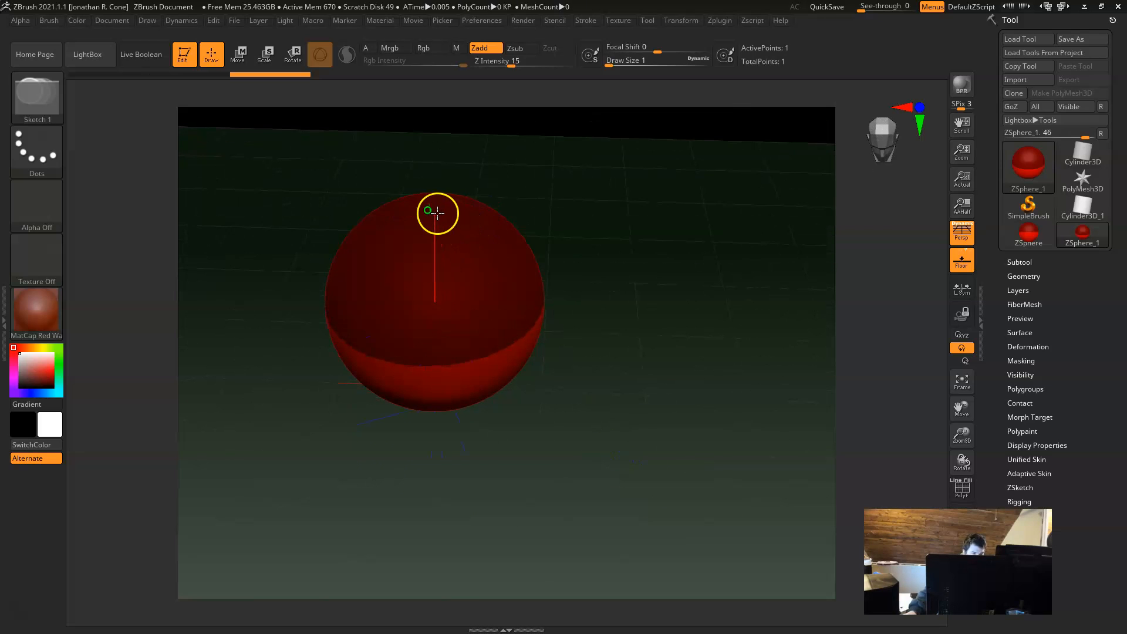
left_click_drag(429, 208, 528, 259)
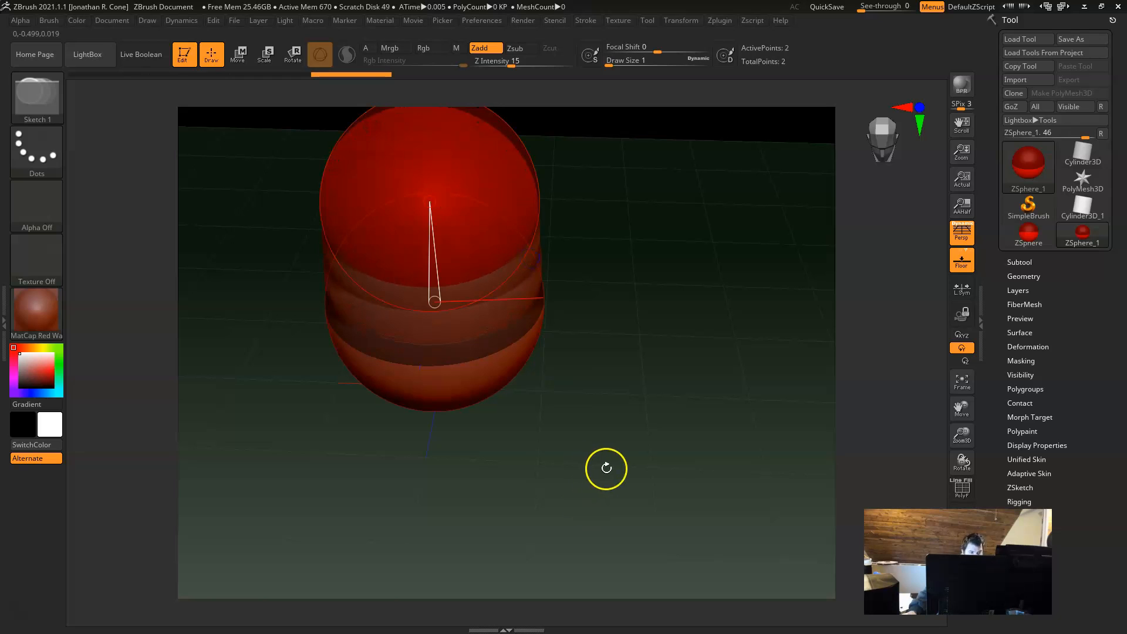
Step: Draw a second child ZSphere from the centre line on the underside of the root ZSphere
left_click_drag(668, 542, 583, 353)
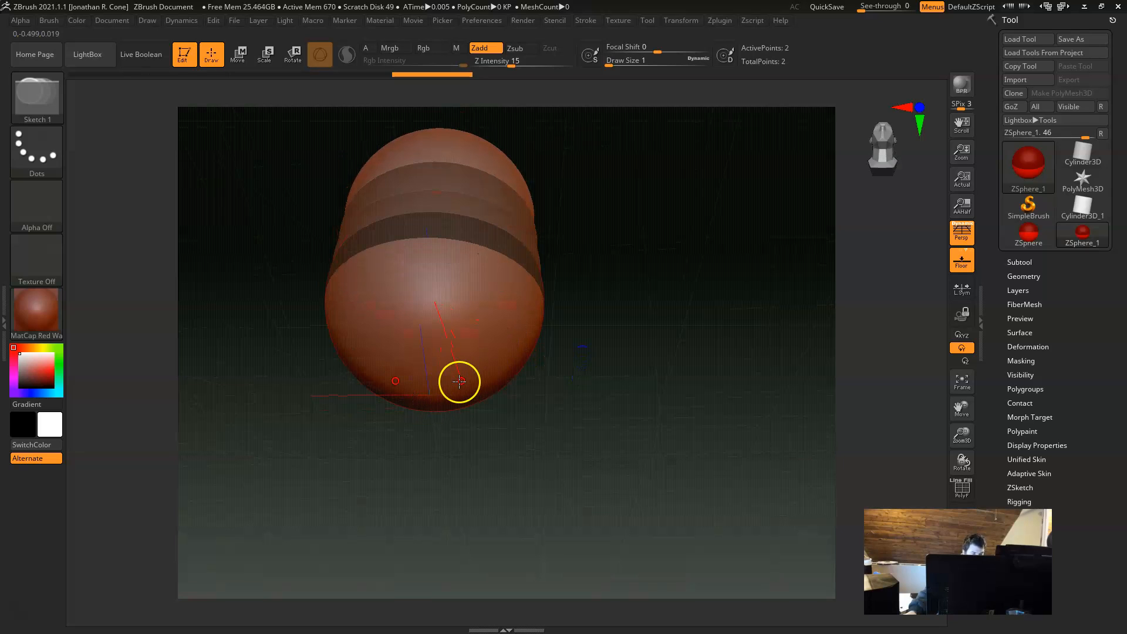
mouse_move(436, 393)
left_mouse_down()
mouse_move(568, 443)
mouse_move(535, 438)
mouse_move(546, 441)
left_mouse_up()
left_click_drag(670, 308, 622, 442)
left_click_drag(644, 375, 657, 397, "alt")
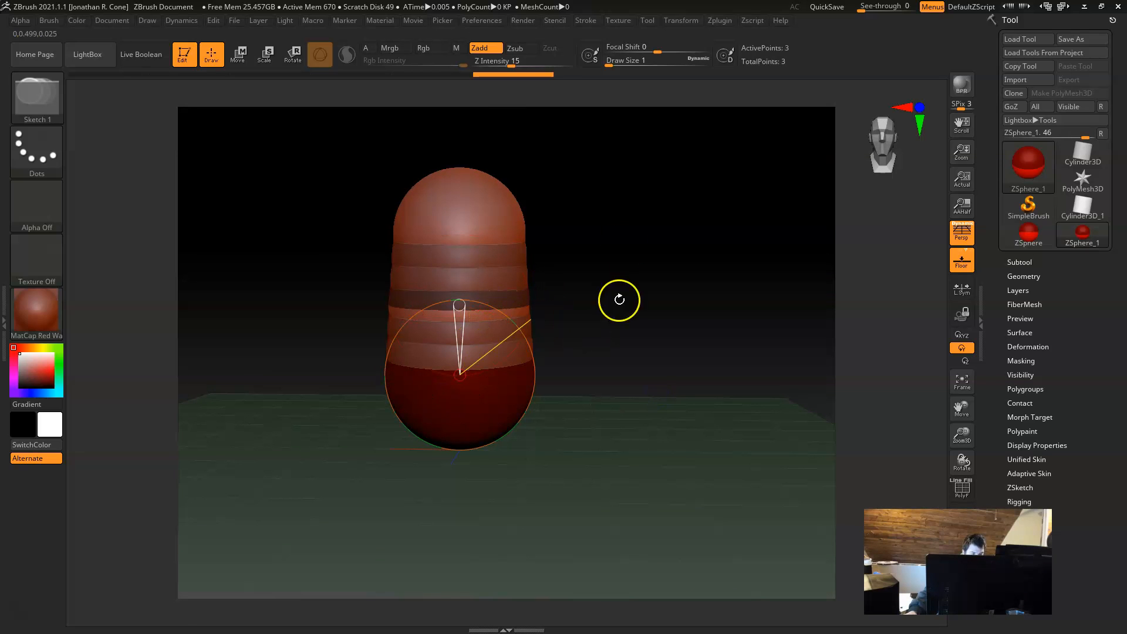
Step: In side view, move the upper and lower ZSpheres slightly backward to bend the torso into a curve
left_click_drag(581, 494, 394, 458, "alt")
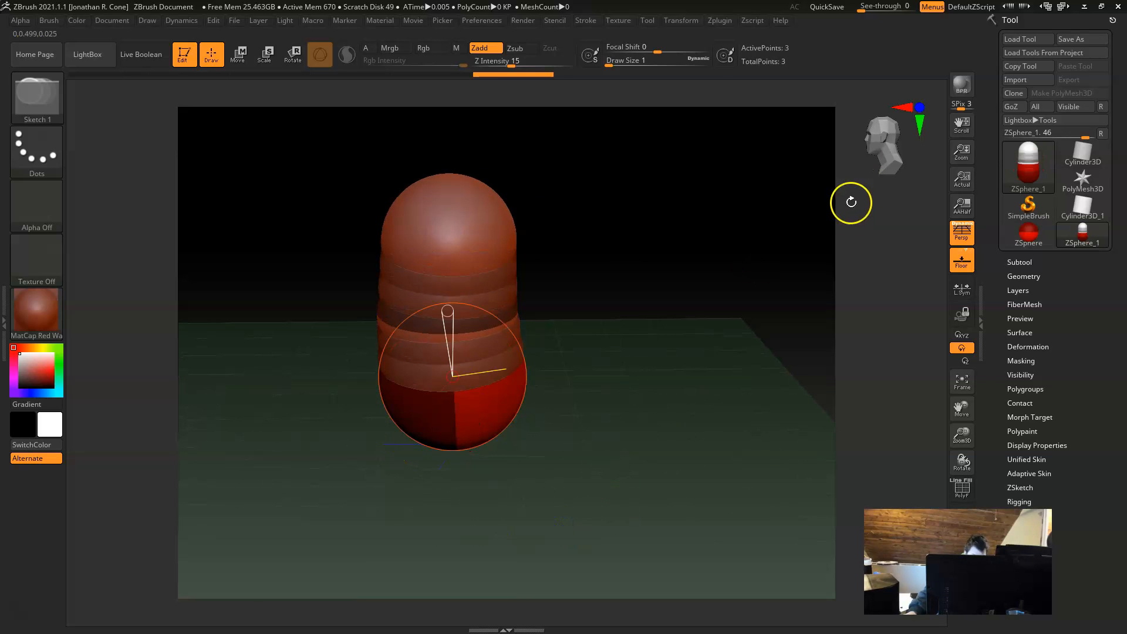
left_click_drag(577, 509, 661, 435)
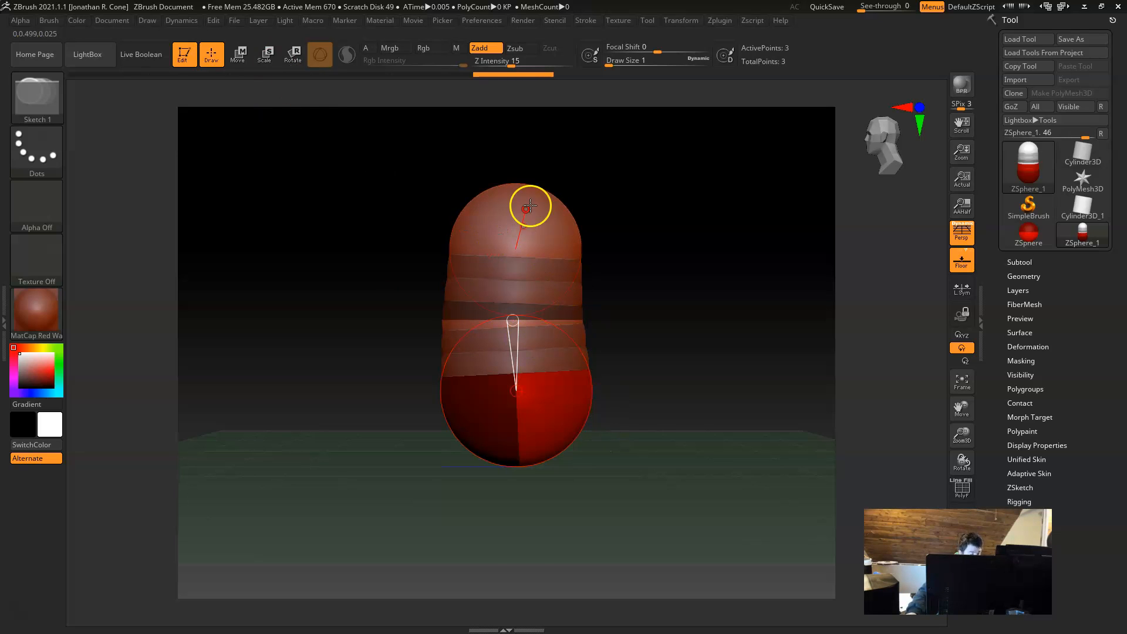
key("w")
mouse_move(515, 229)
left_mouse_down()
mouse_move(524, 200)
mouse_move(518, 216)
left_mouse_up()
left_click_drag(519, 399, 516, 410)
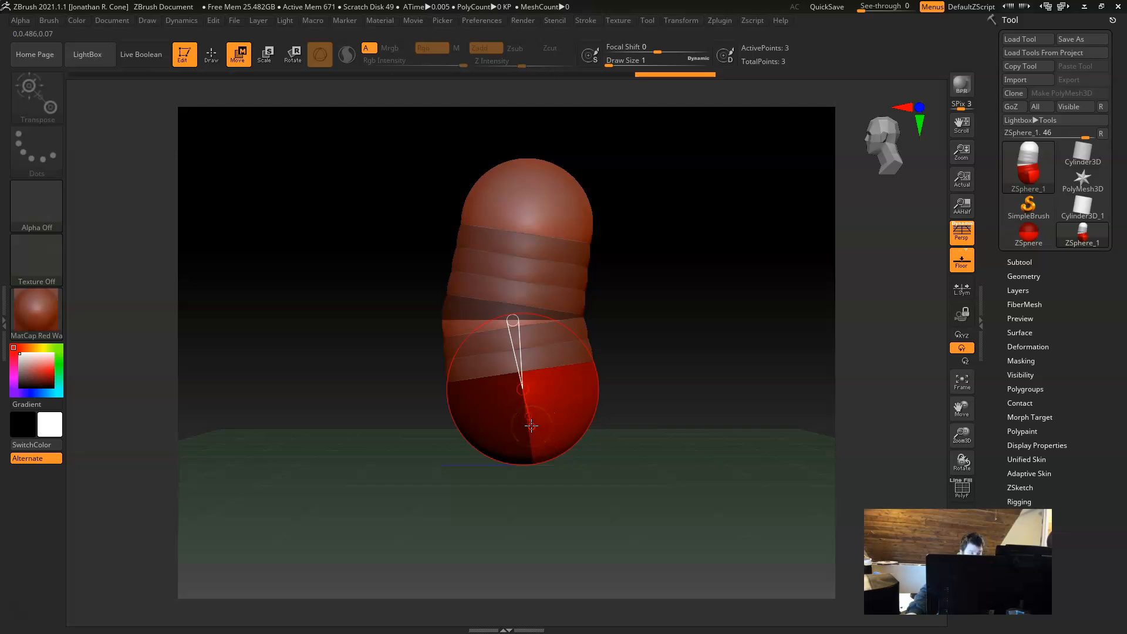
Step: Scale the lower torso ZSphere down slightly and the upper one up
key("e")
left_click_drag(544, 432, 522, 421)
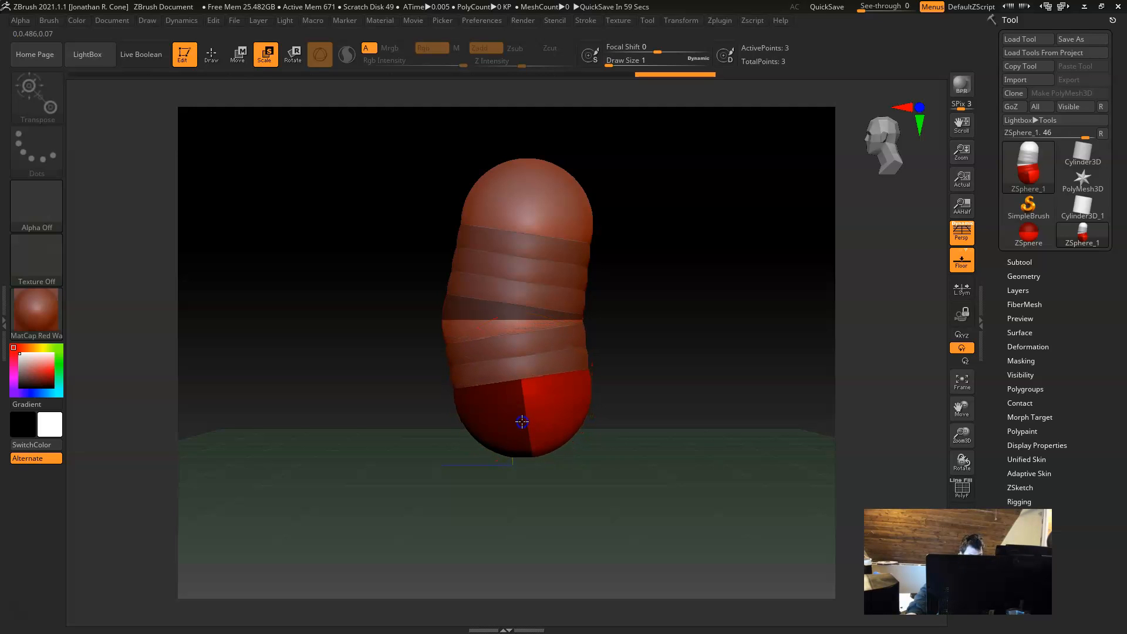
left_click_drag(663, 403, 723, 304, "shift")
left_click_drag(506, 198, 604, 254)
left_click_drag(677, 473, 663, 471)
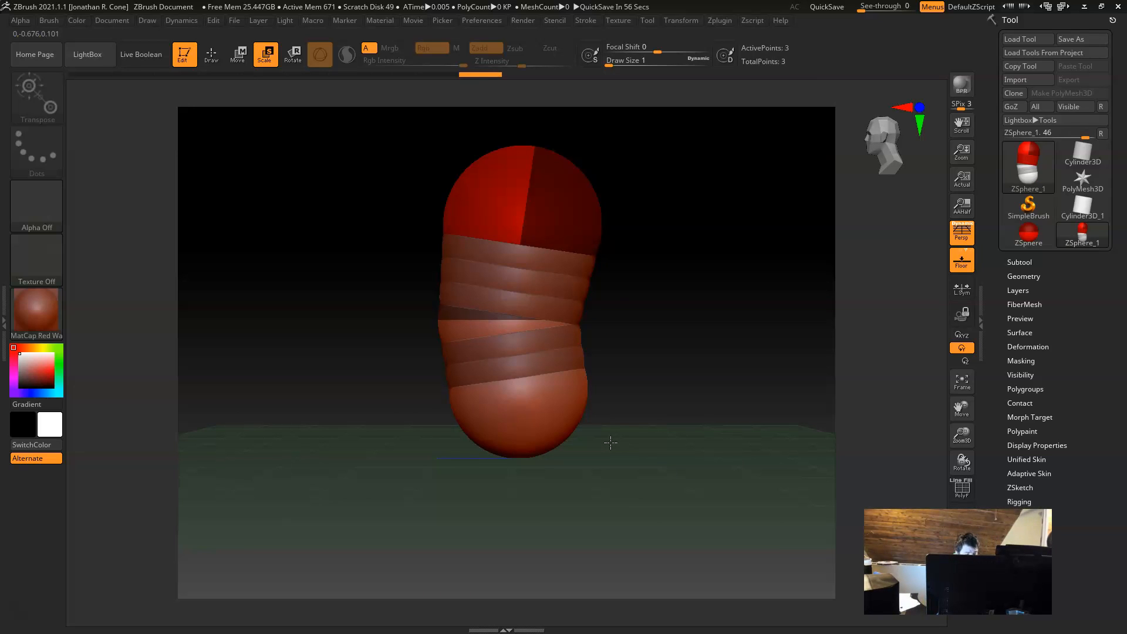
Step: Preview the torso as an adaptive skin mesh, view it from the front and return to the ZSpheres
key("a")
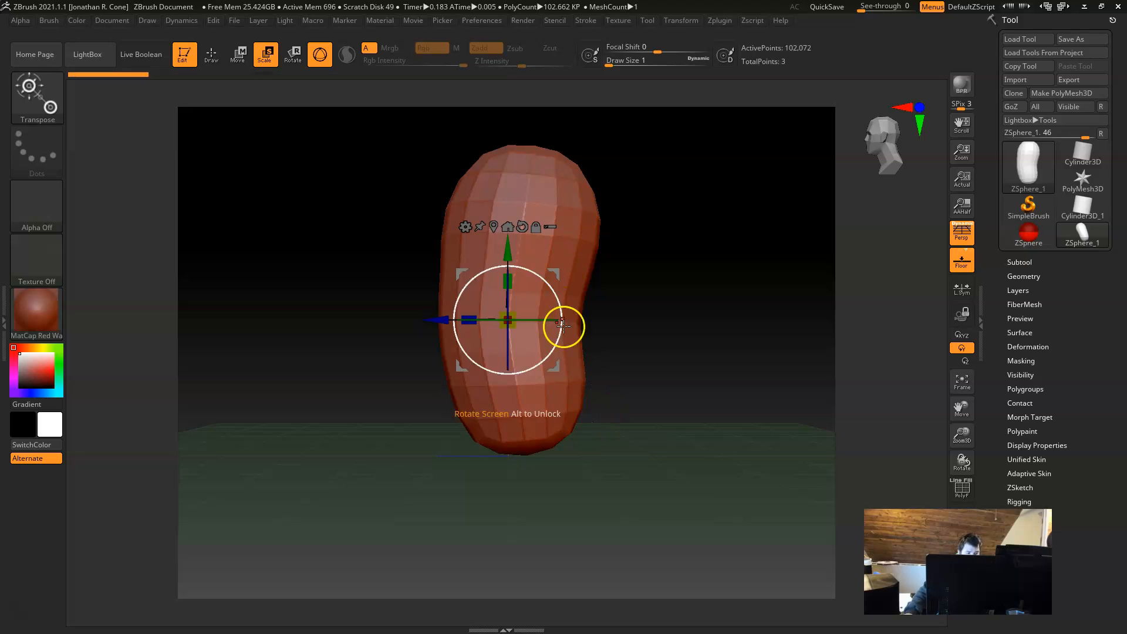
left_click_drag(277, 428, 380, 407)
key("a")
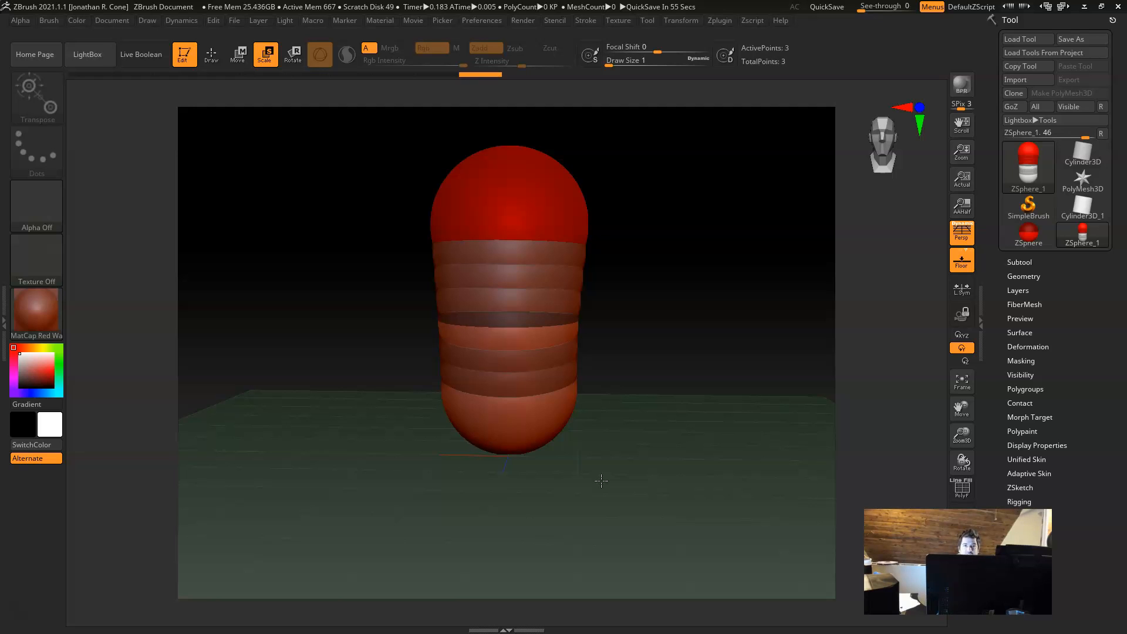
Step: Draw a mirrored pair of hip ZSpheres out of the underside of the lowest torso ZSphere
left_click_drag(499, 558, 627, 440)
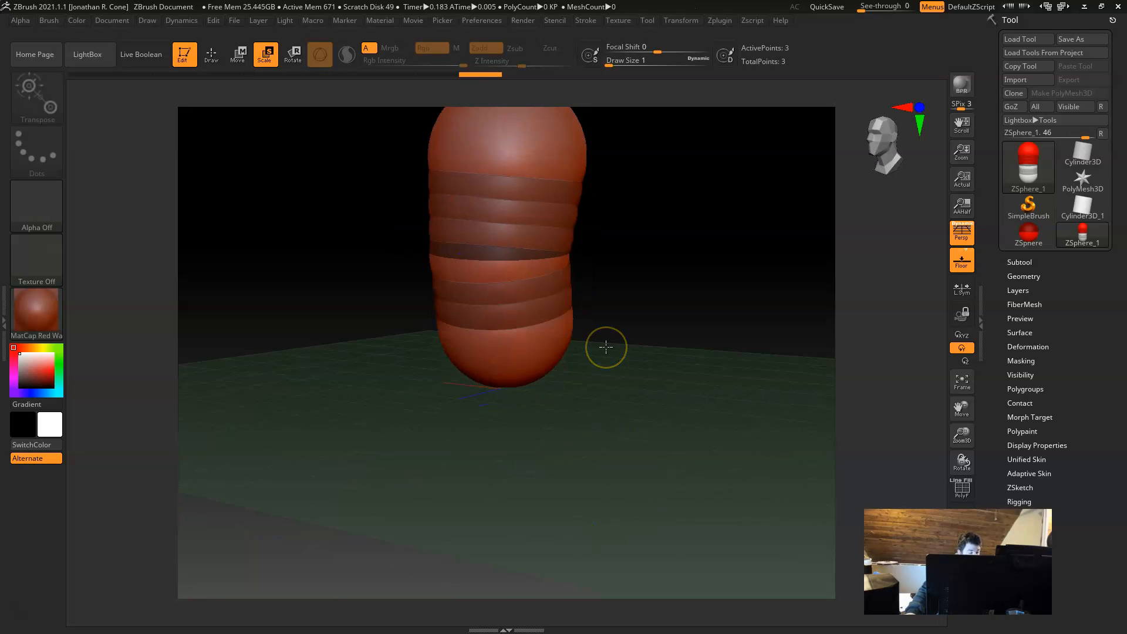
key("q")
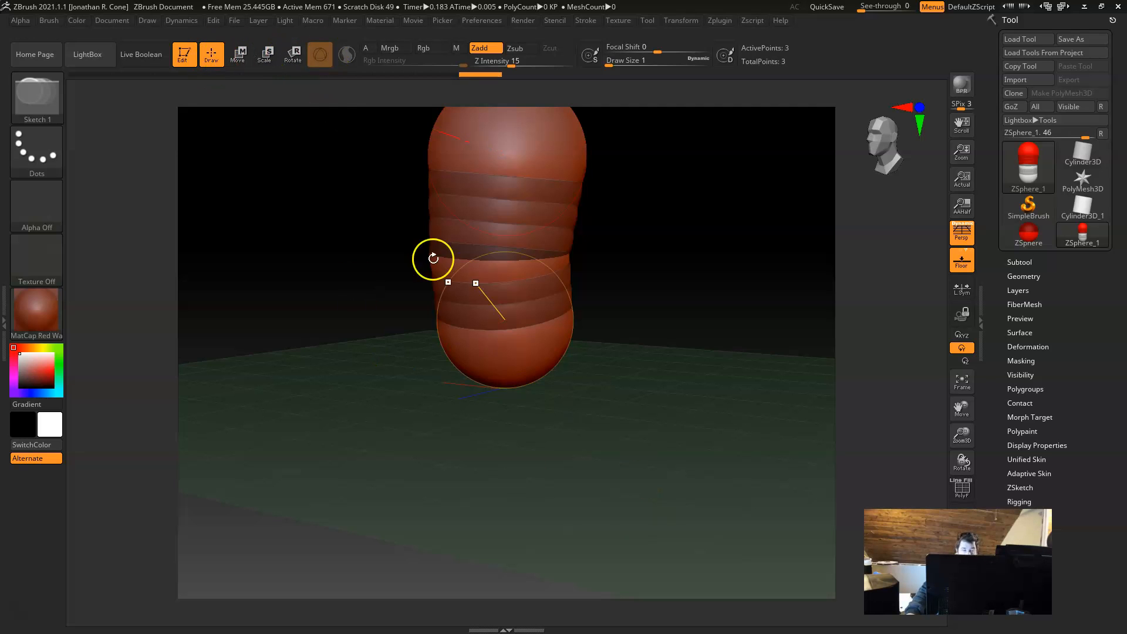
left_click_drag(619, 480, 559, 459)
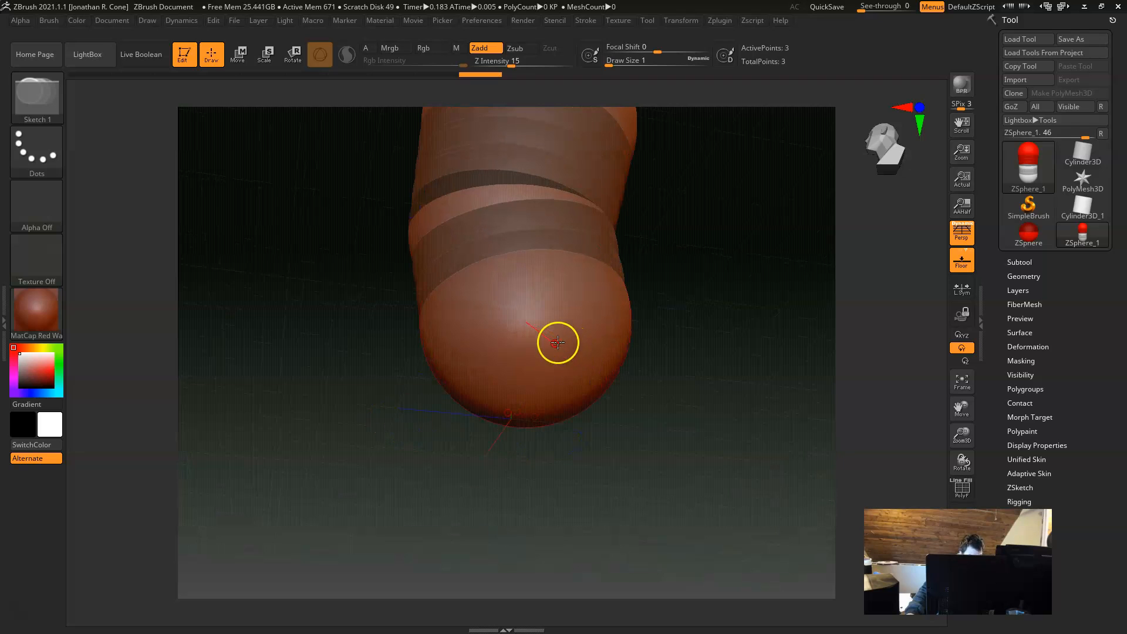
mouse_move(541, 335)
left_mouse_down()
mouse_move(617, 394)
mouse_move(603, 390)
left_mouse_up()
left_click_drag(696, 447, 725, 402)
left_click_drag(744, 499, 729, 472, "shift")
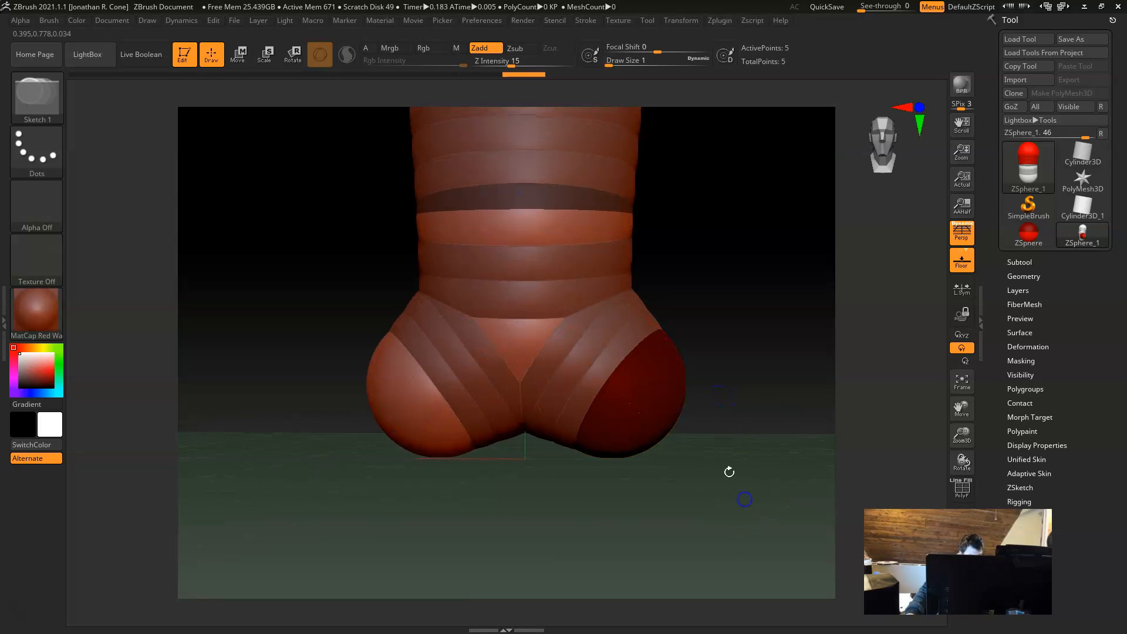
Step: Move the mirrored hip ZSpheres up and inward toward the torso, then adjust their depth in side view
key("w")
left_click_drag(646, 420, 632, 398)
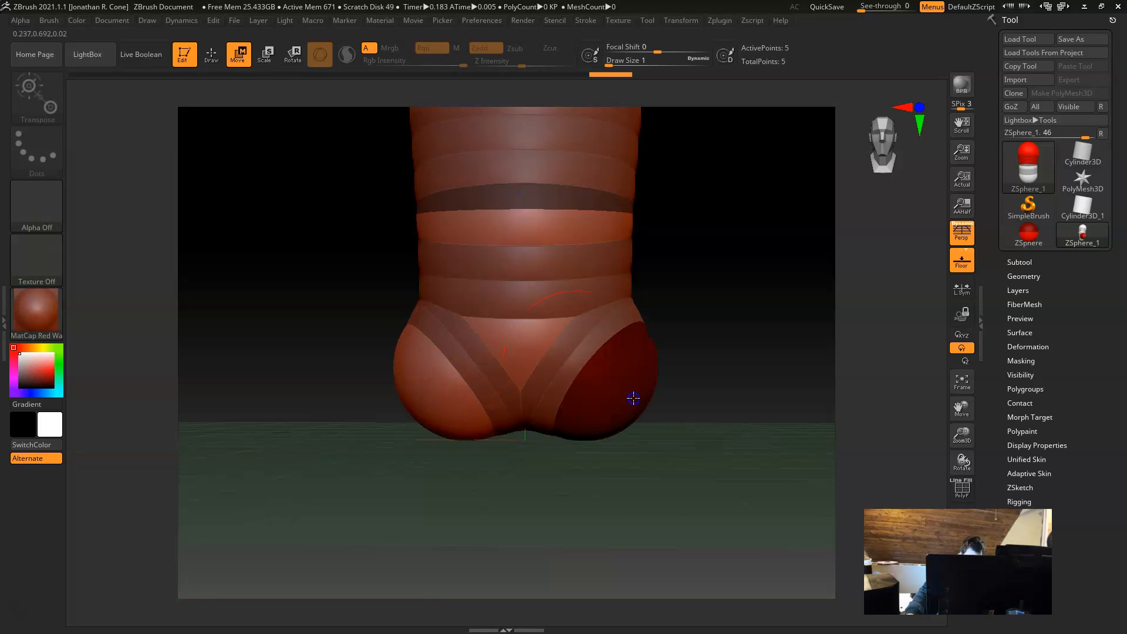
left_click_drag(687, 471, 634, 443)
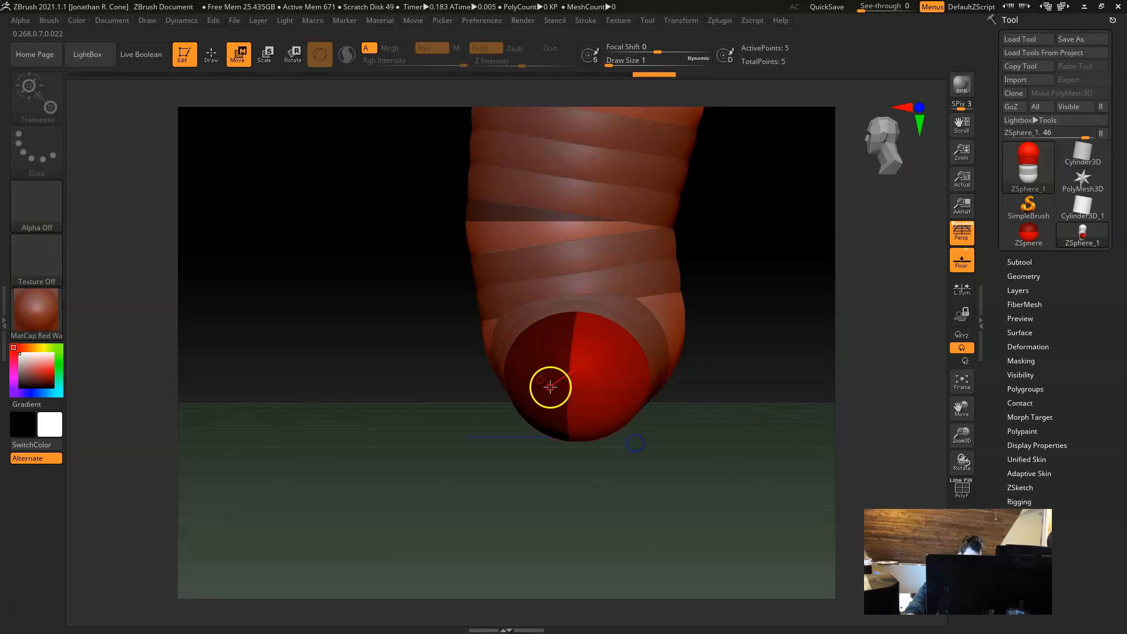
left_click_drag(552, 387, 575, 392)
Step: Draw a smaller pair of mirrored child ZSpheres out of the hips to start the legs
left_click_drag(618, 473, 589, 439)
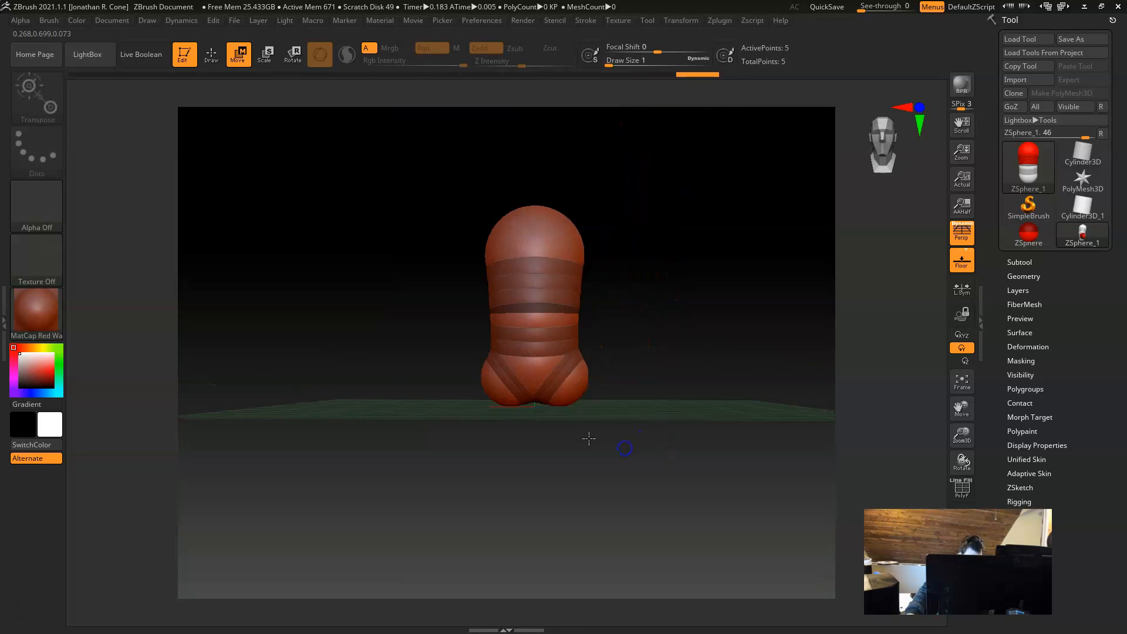
mouse_move(671, 410)
left_mouse_down()
mouse_move(611, 415)
mouse_move(623, 450)
left_mouse_up()
key("q")
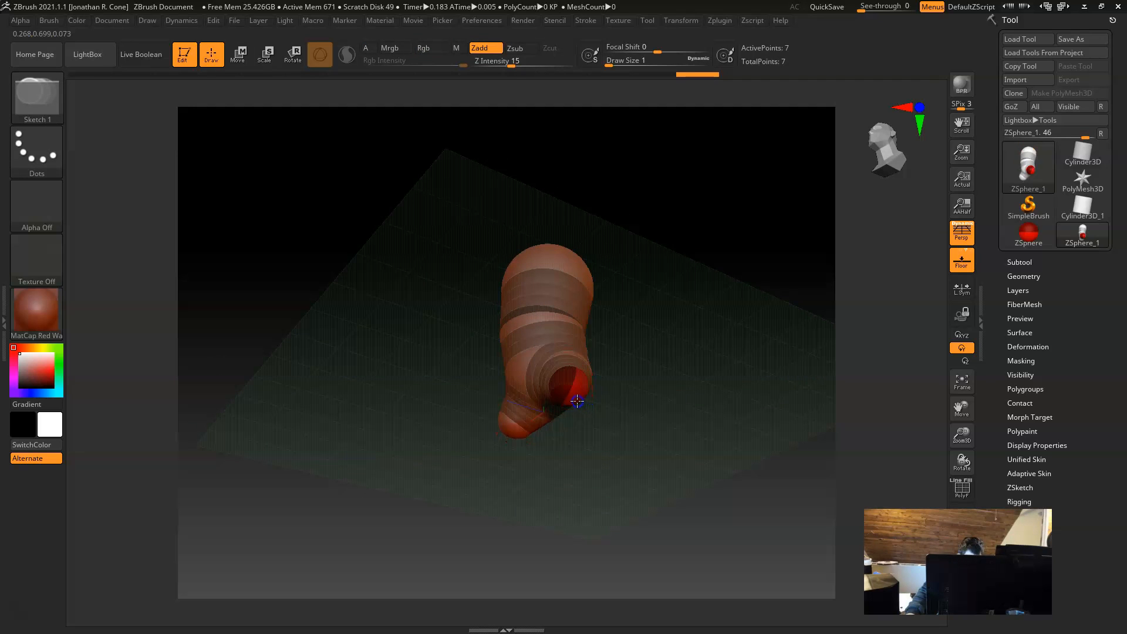
left_click_drag(664, 442, 654, 467)
Step: Move the leg ZSpheres far down below the hips and adjust their depth in side view to form long legs
key("w")
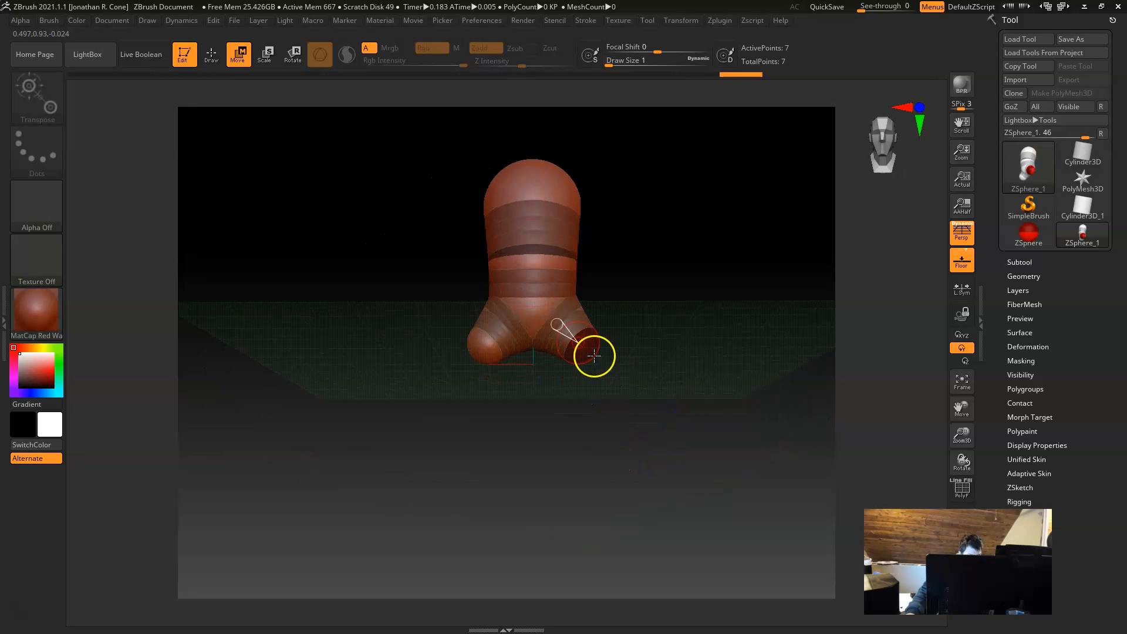
left_click_drag(584, 353, 593, 576)
left_click_drag(732, 465, 683, 399)
left_click_drag(587, 470, 554, 492)
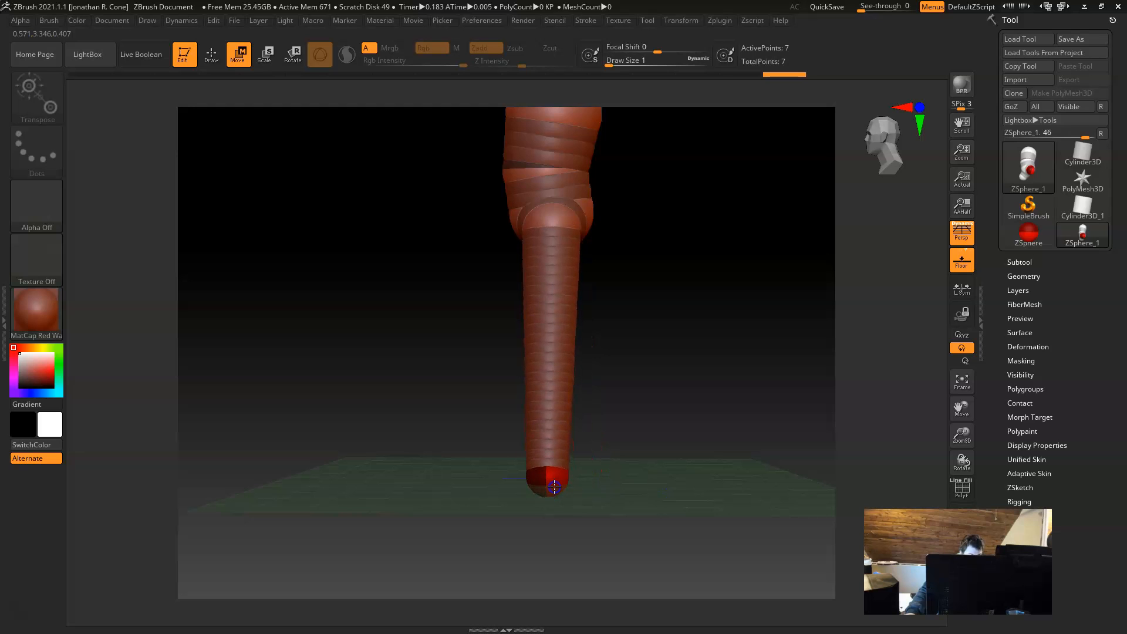
Step: Scale down the mirrored ZSpheres at the lower ends of the legs to taper them toward the ankles
mouse_move(643, 470)
left_mouse_down()
mouse_move(654, 496)
mouse_move(657, 448)
mouse_move(647, 447)
left_mouse_up()
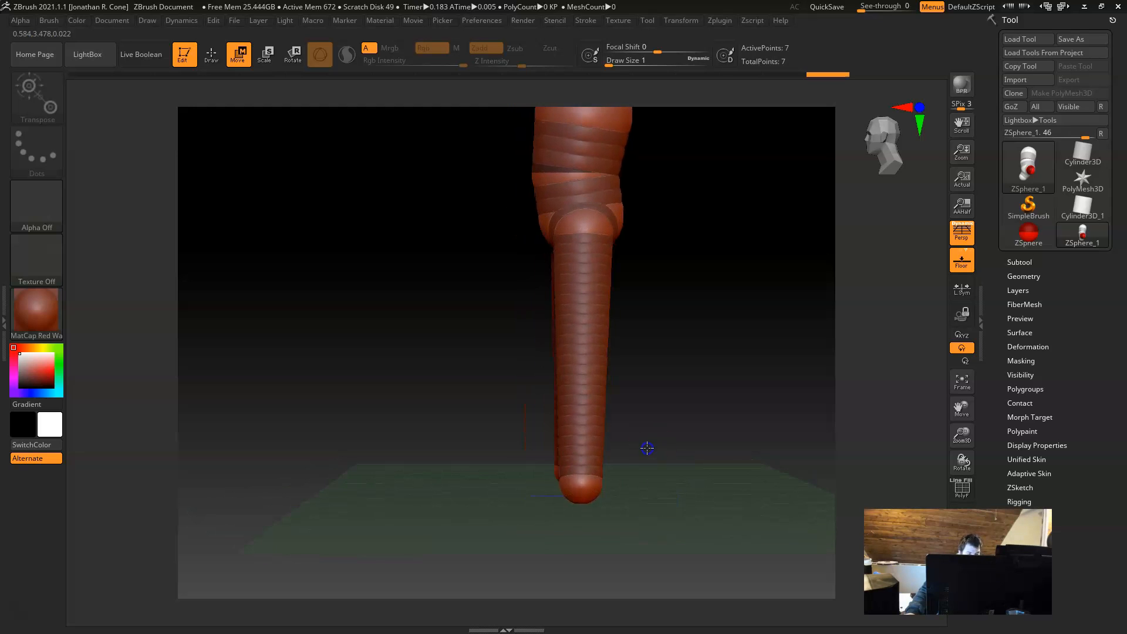
key("e")
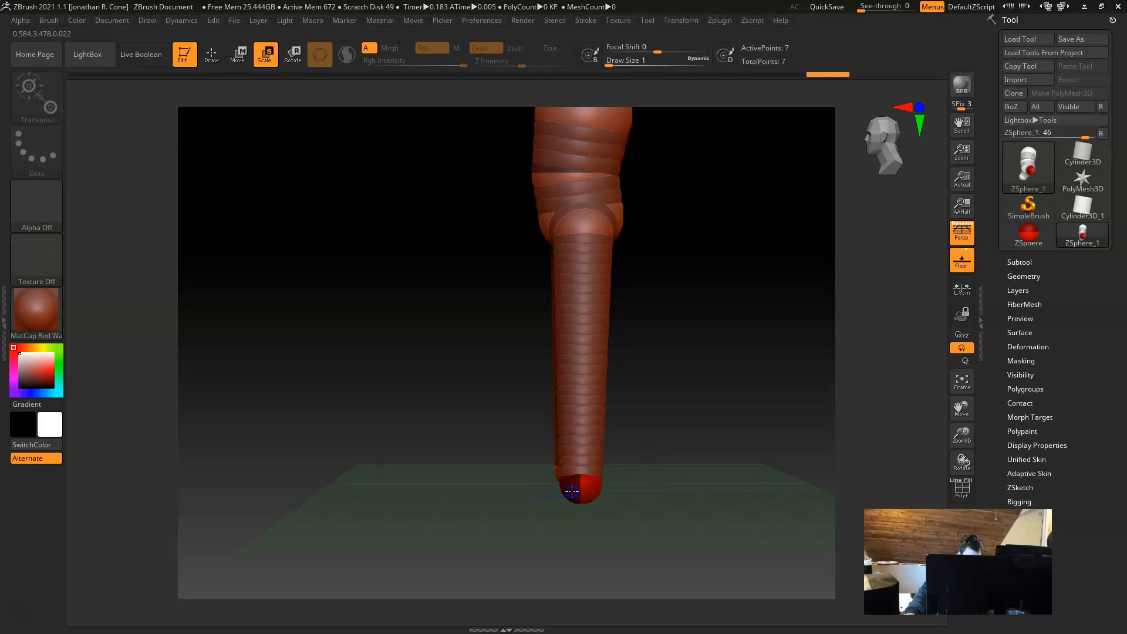
left_click_drag(535, 469, 530, 447)
left_click_drag(707, 357, 762, 360, "shift")
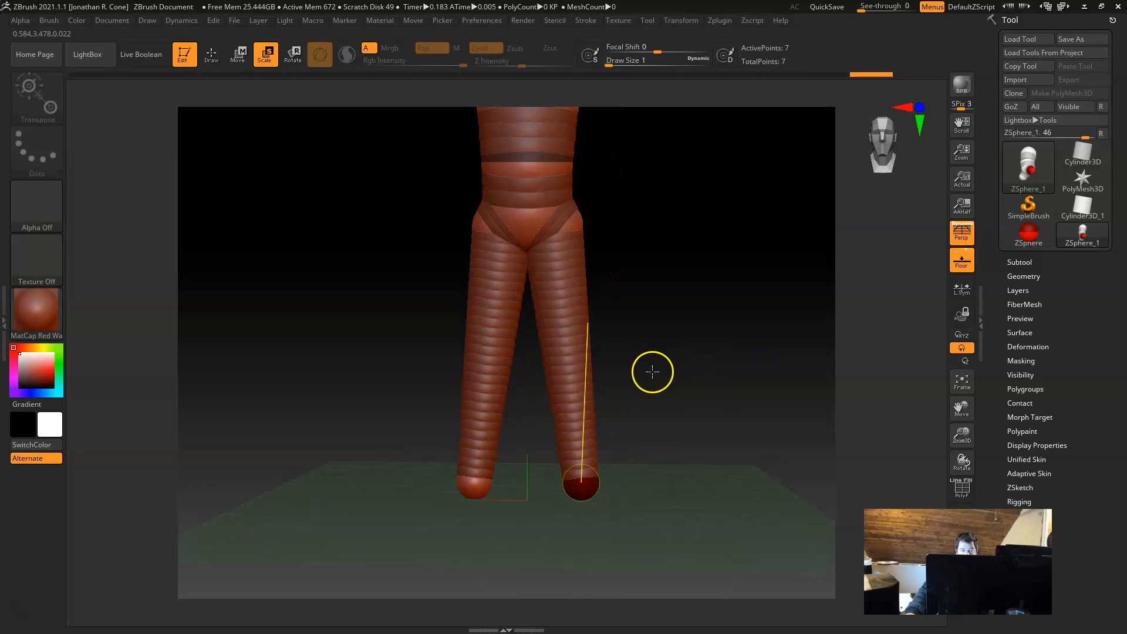
right_click_drag(684, 361, 695, 364, "alt")
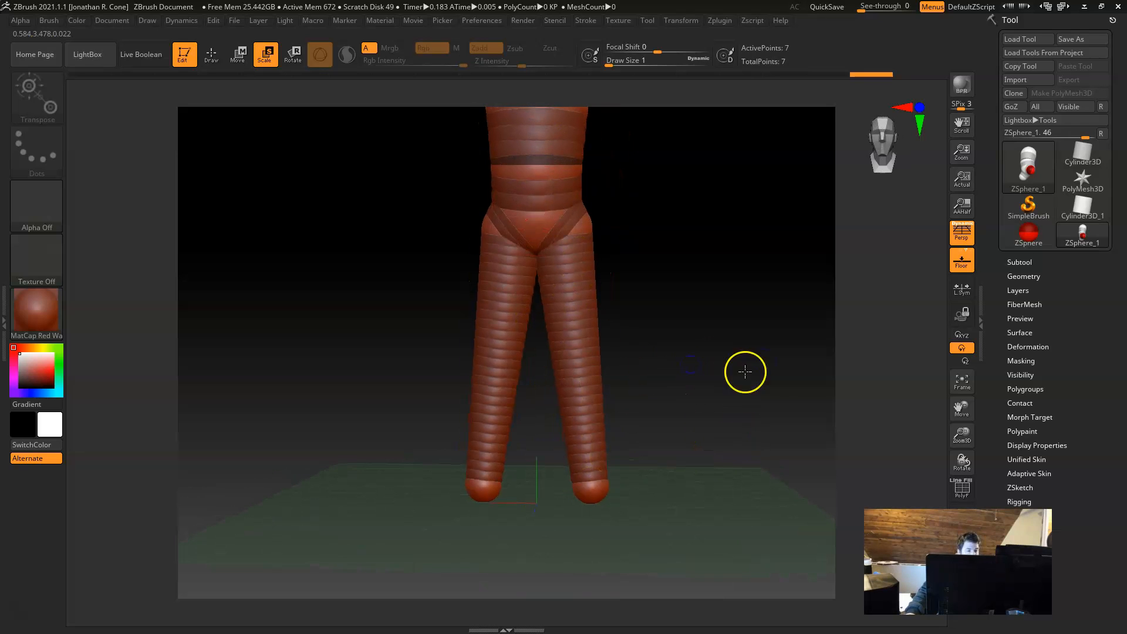
left_click_drag(659, 410, 610, 414)
Step: Insert mirrored knee ZSpheres midway down the legs and move them slightly forward in side view
left_click(212, 53)
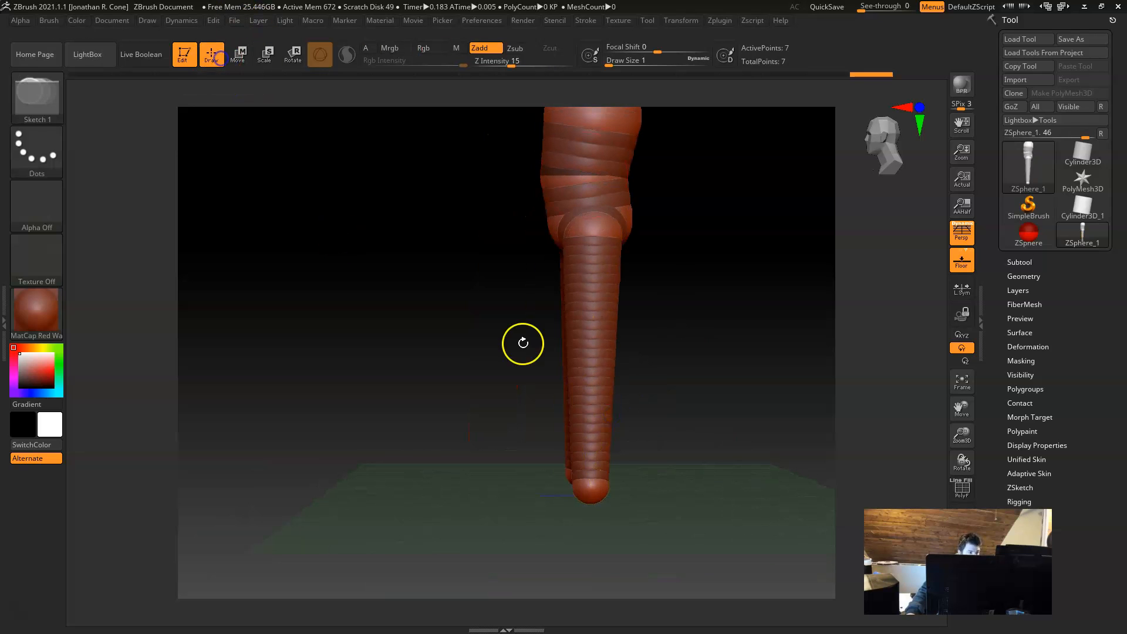
left_click(585, 343)
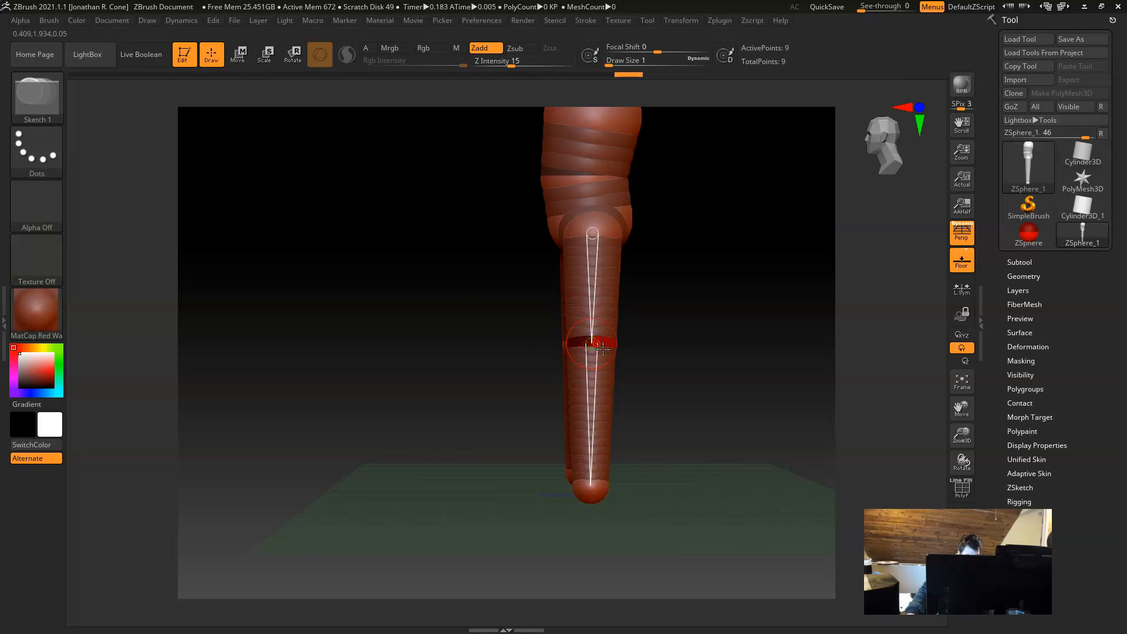
key("w")
left_click_drag(608, 339, 590, 356)
left_click_drag(641, 442, 685, 392)
Step: Draw a mirrored pair of ZSpheres out of the front of the ankles to start the feet
left_click(212, 54)
mouse_move(654, 438)
left_mouse_down()
mouse_move(644, 483)
mouse_move(657, 443)
left_mouse_up()
left_click_drag(500, 387, 609, 449)
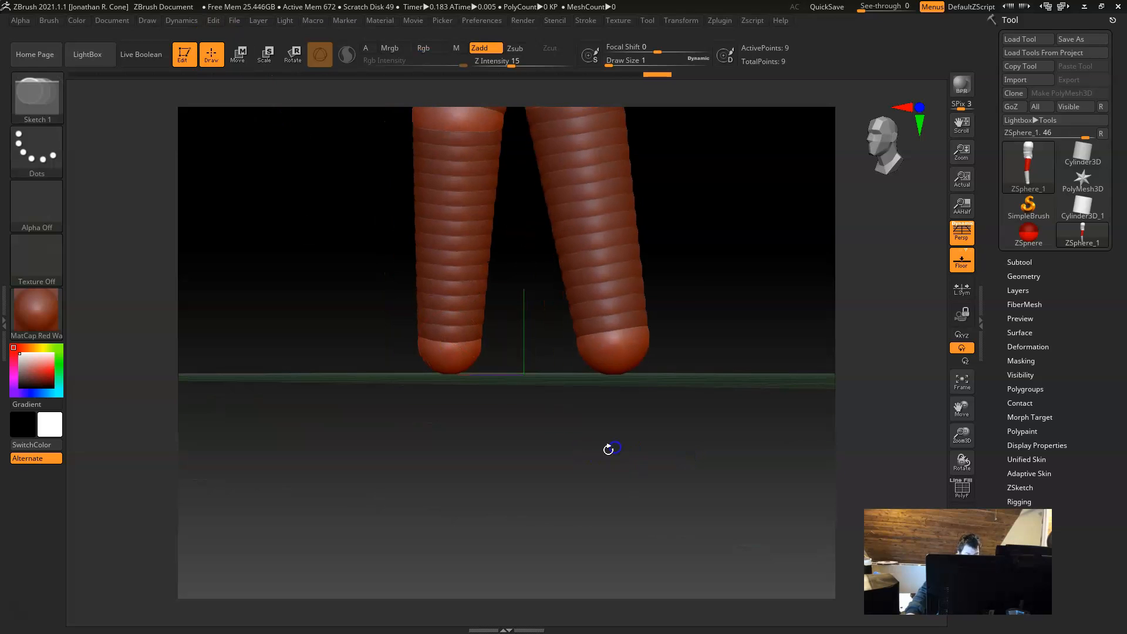
left_click_drag(609, 355, 626, 361)
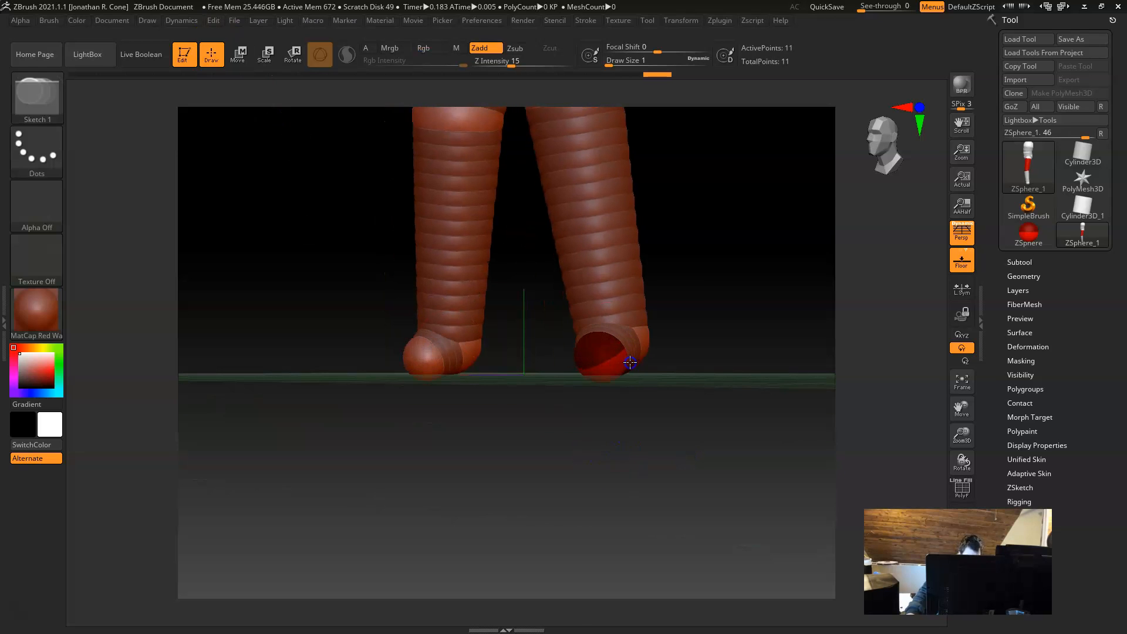
mouse_move(643, 405)
left_mouse_down()
mouse_move(660, 474)
mouse_move(679, 470)
left_mouse_up()
Step: Move the foot ZSpheres forward and close to the floor in side view to lengthen the feet
key("w")
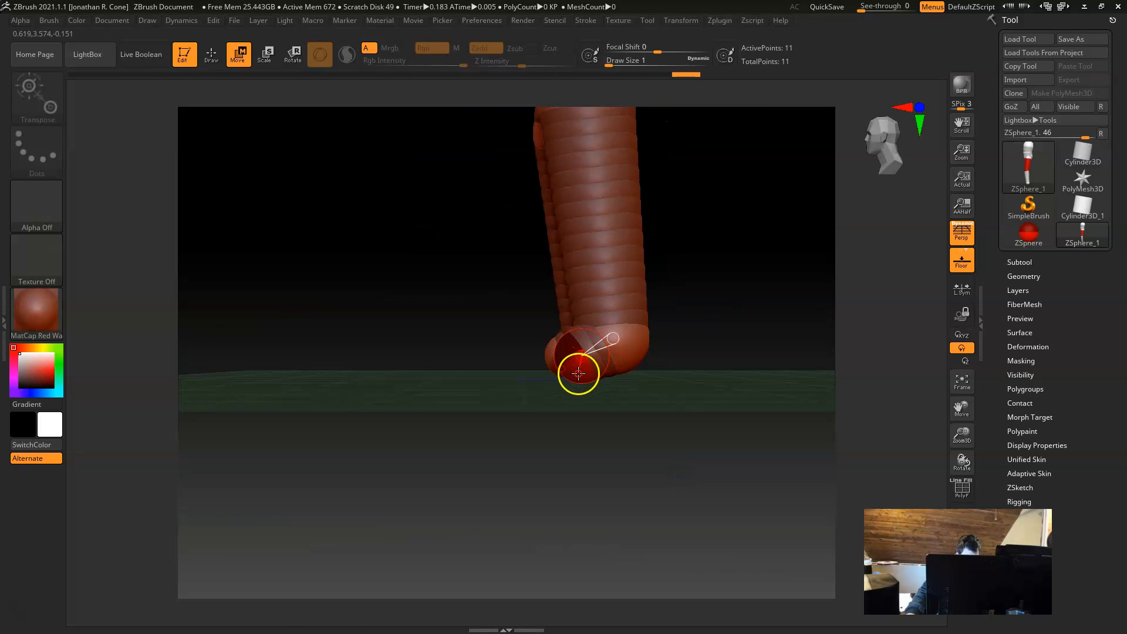
left_click_drag(489, 382, 451, 383)
left_click_drag(470, 420, 673, 455)
Step: Insert mirrored ZSpheres midway along the feet and lower them toward the floor
key("q")
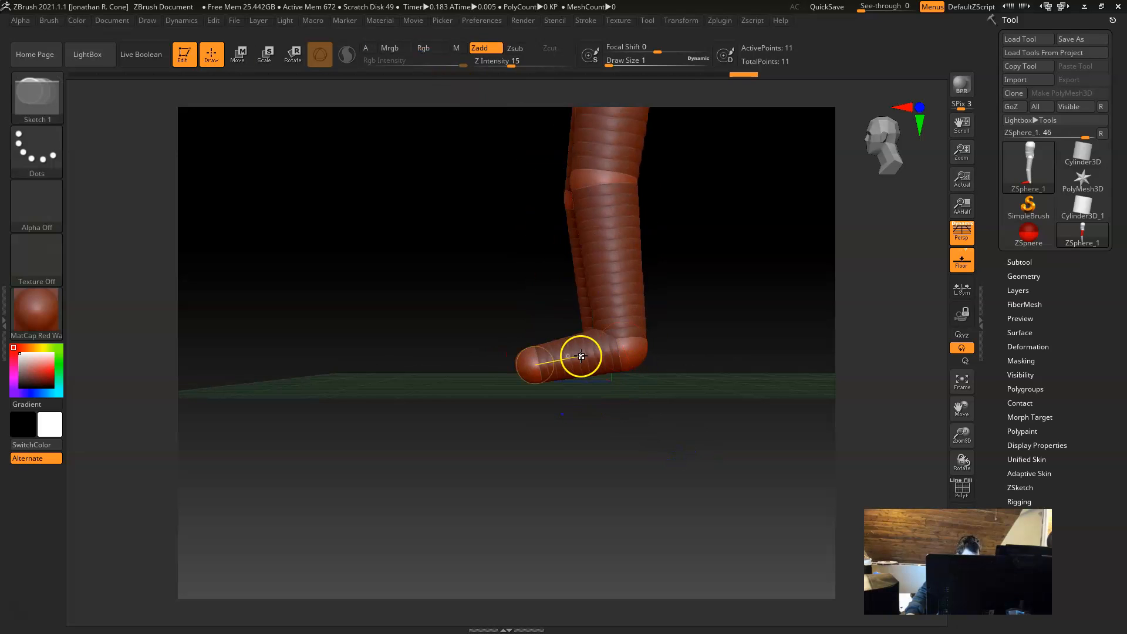
key("w")
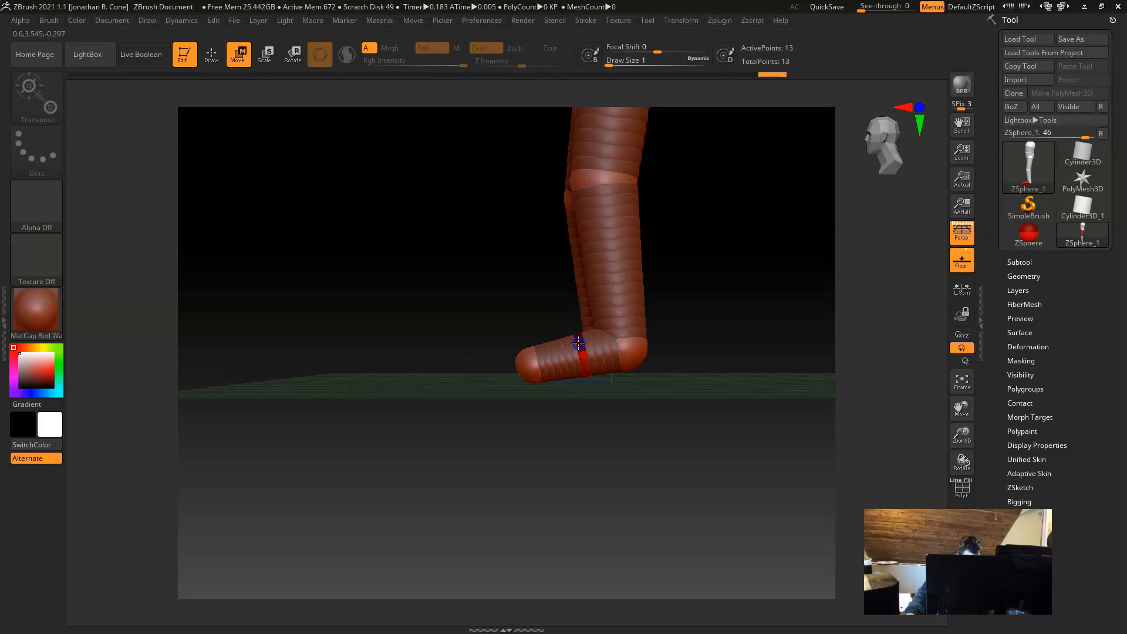
left_click_drag(645, 418, 607, 430)
Step: Draw mirrored heel ZSpheres out of the back of the ankles and position them in side view
key("q")
left_click_drag(607, 359, 622, 365)
left_click_drag(639, 431, 614, 433)
key("w")
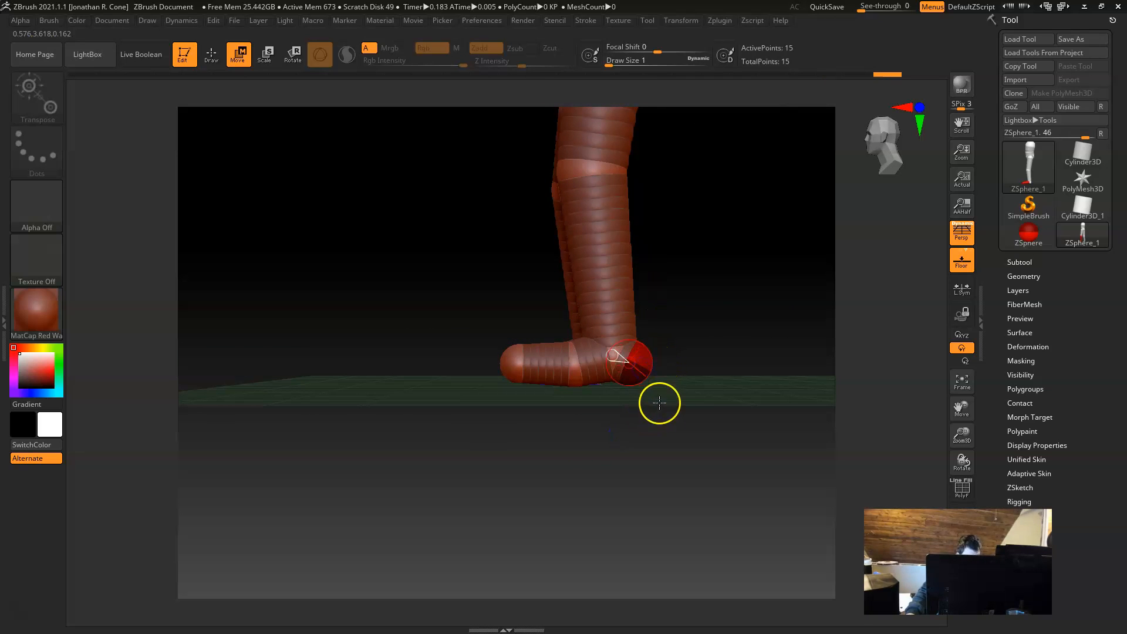
Step: Preview the figure's adaptive skin mesh, then return to the ZSphere view
key("a")
left_click_drag(687, 454, 676, 359)
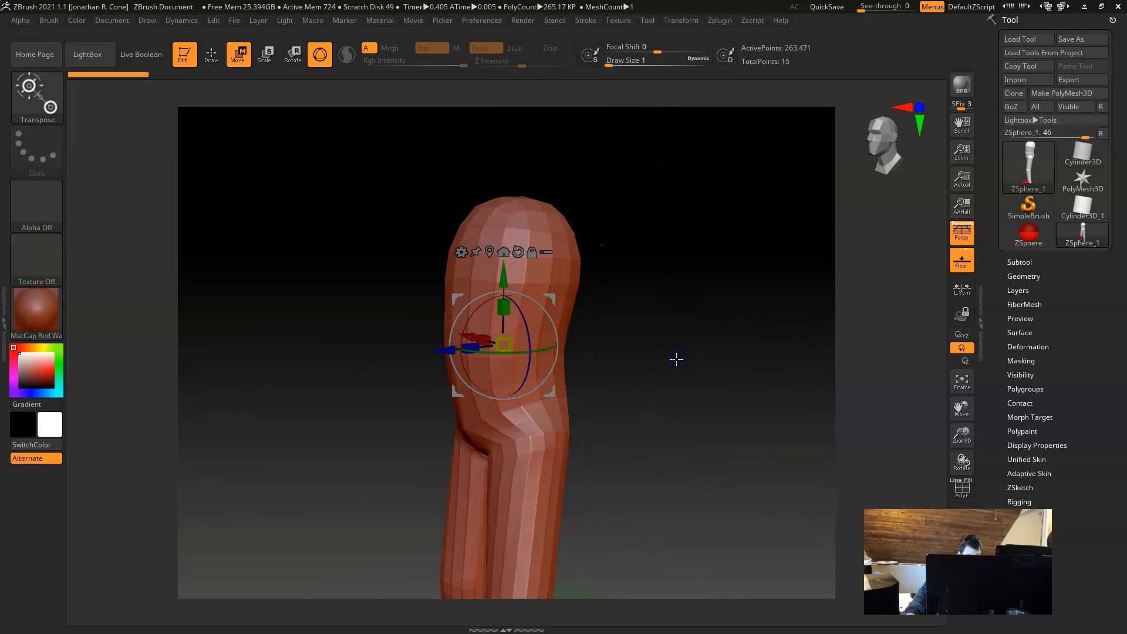
key("q")
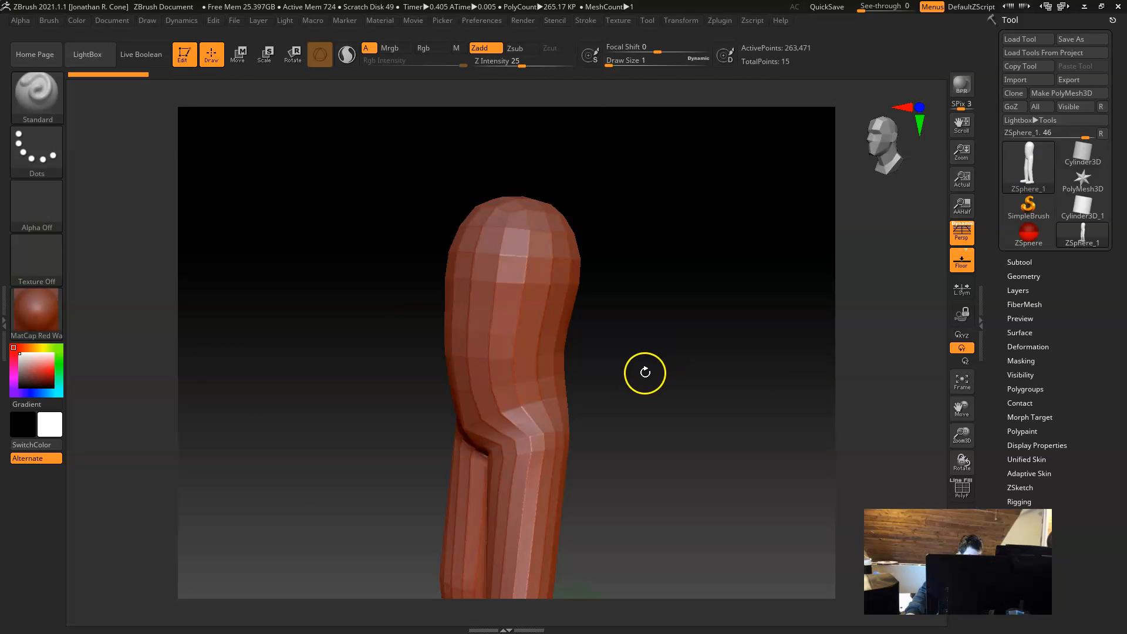
key("a")
left_click_drag(649, 327, 684, 327, "alt")
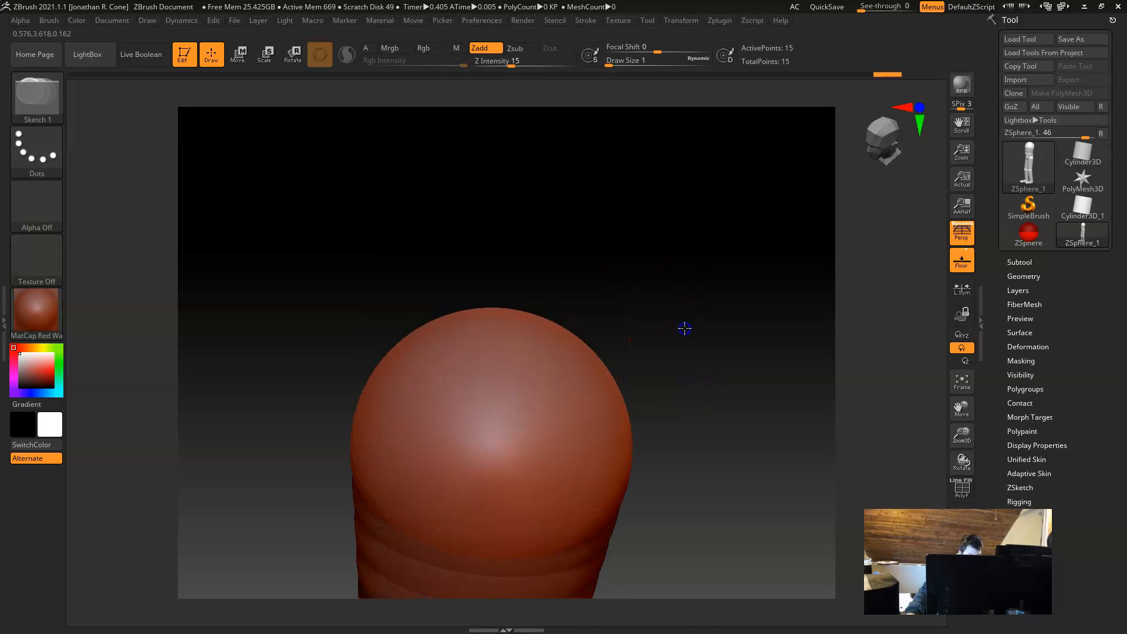
left_click_drag(720, 397, 544, 240)
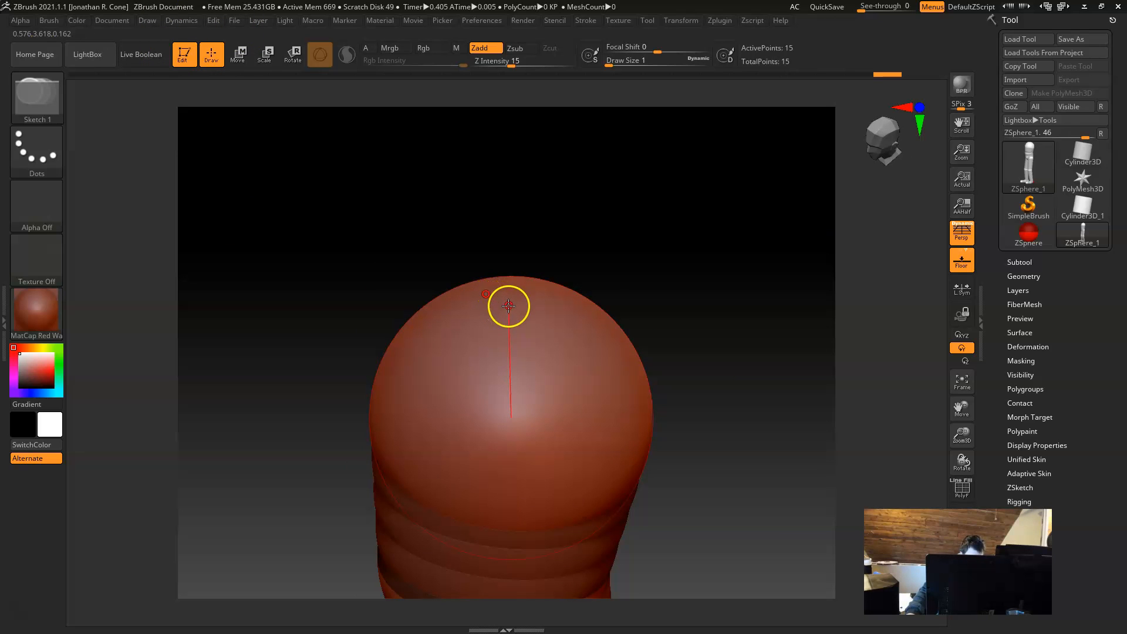
left_click_drag(503, 296, 542, 331)
key("ctrl+z")
Step: Draw a centred neck-base ZSphere out of the top of the upper torso ZSphere and lower it toward the torso
mouse_move(594, 230)
left_mouse_down()
mouse_move(601, 241)
mouse_move(587, 249)
left_mouse_up()
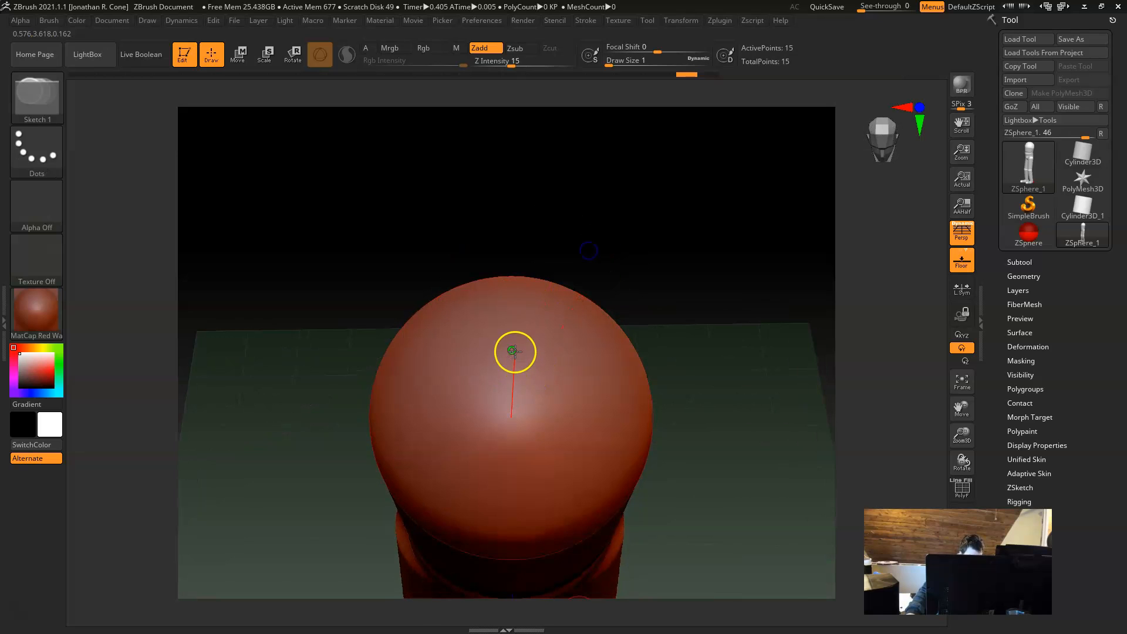
left_click_drag(511, 339, 569, 354)
left_click_drag(744, 344, 738, 277)
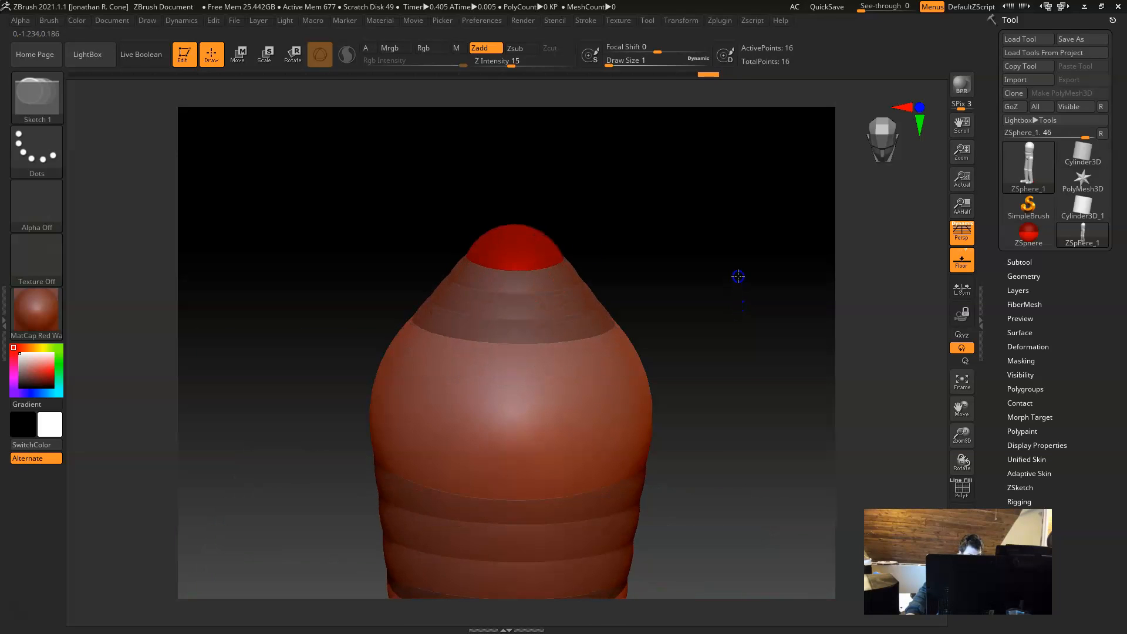
key("w")
mouse_move(515, 234)
left_mouse_down()
mouse_move(514, 259)
mouse_move(518, 251)
left_mouse_up()
left_click_drag(658, 244, 666, 300, "alt")
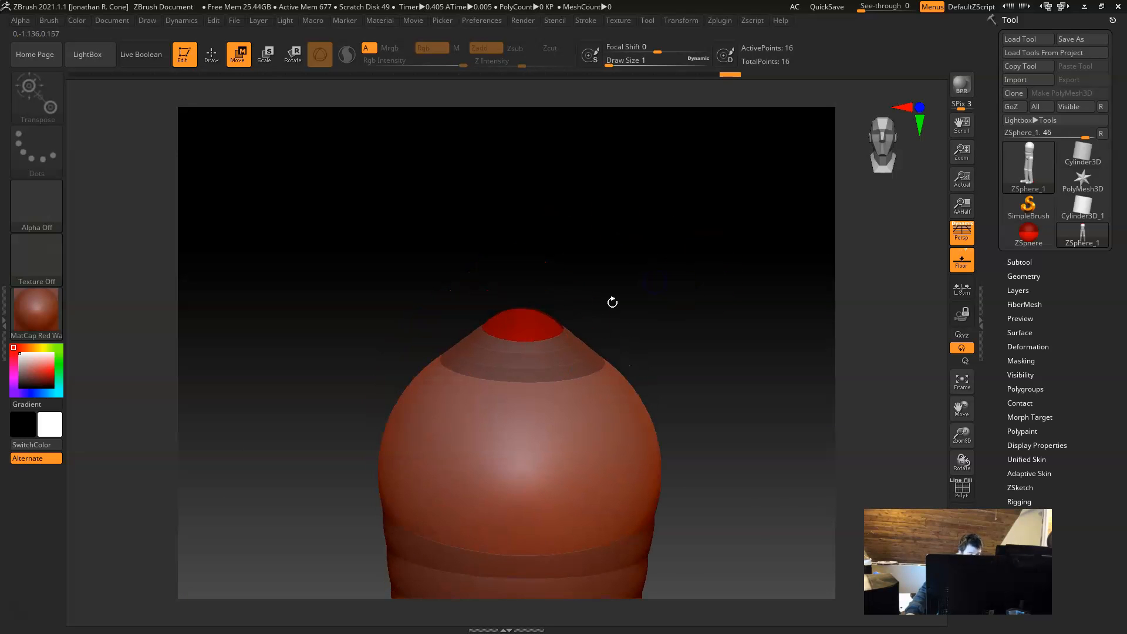
Step: Draw another centred ZSphere on top of the neck base and move it up to form the neck
key("q")
mouse_move(587, 288)
left_mouse_down()
mouse_move(588, 313)
mouse_move(521, 330)
mouse_move(569, 339)
left_mouse_up()
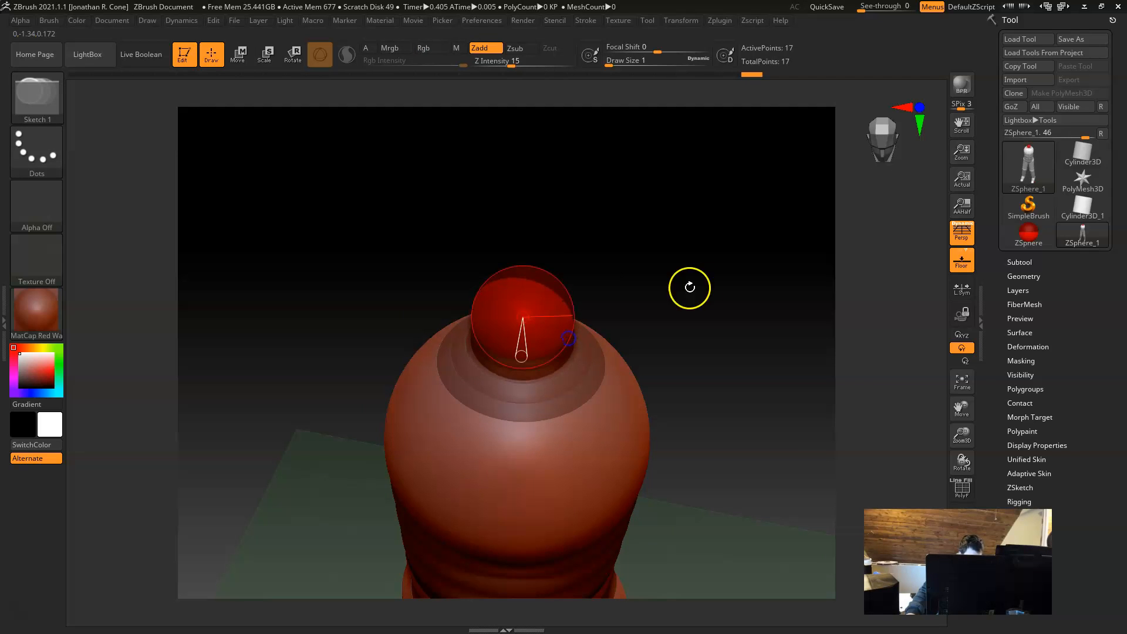
key("w")
mouse_move(681, 350)
left_mouse_down()
mouse_move(681, 325)
mouse_move(671, 336)
mouse_move(658, 305)
left_mouse_up()
left_click_drag(521, 272, 528, 263)
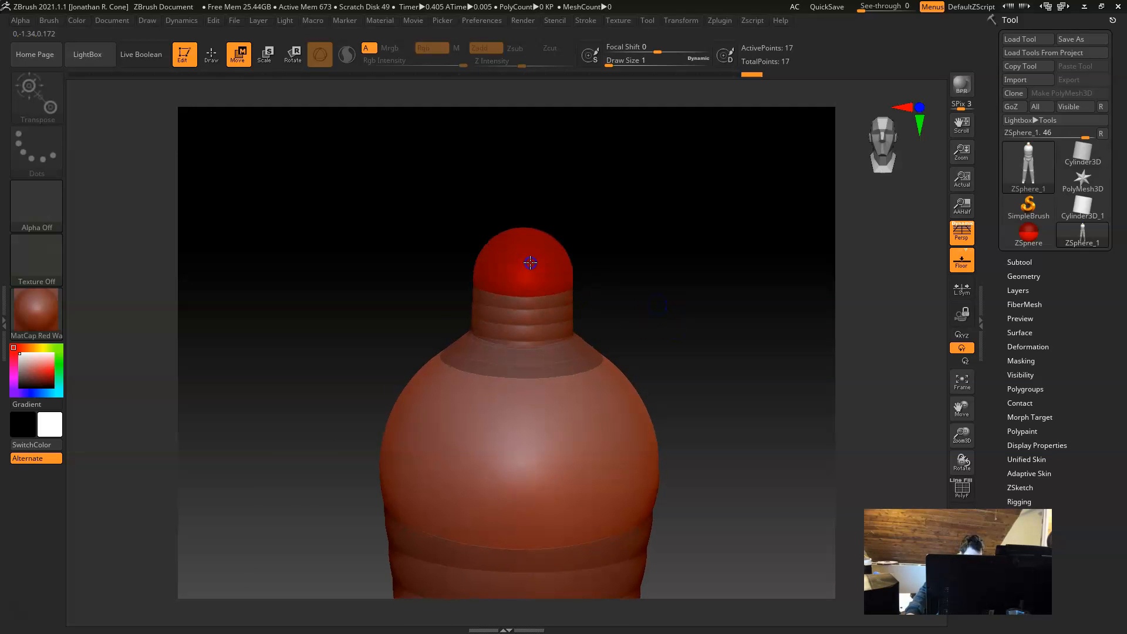
Step: Adjust the position of the neck ZSpheres in side view
left_click_drag(723, 379, 647, 400)
left_click_drag(652, 293, 708, 330, "alt")
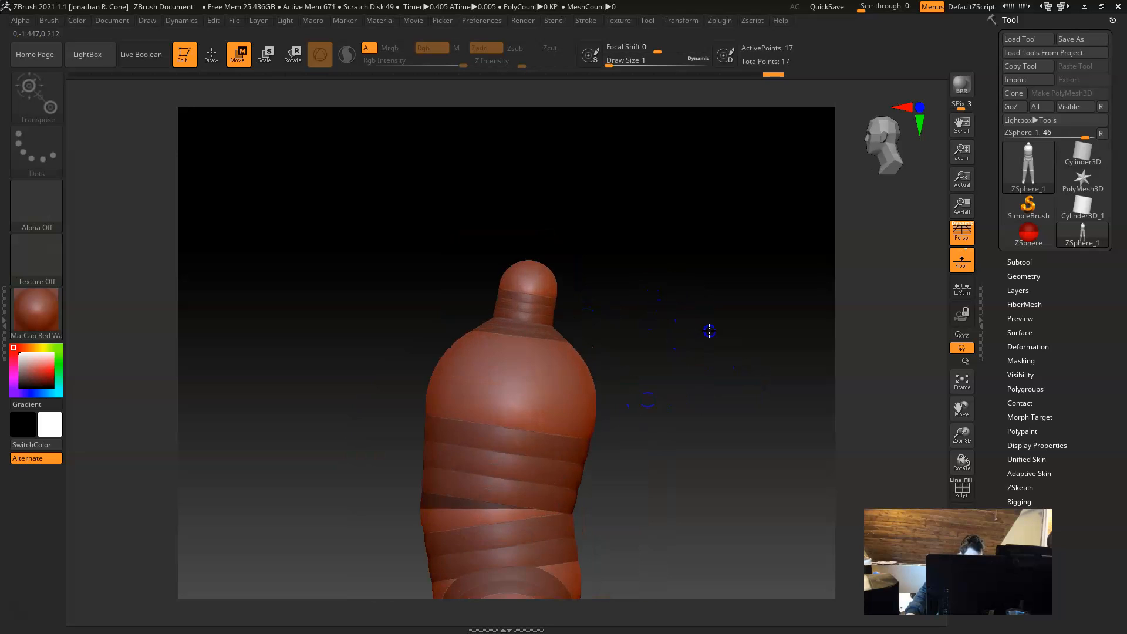
mouse_move(532, 276)
left_mouse_down()
mouse_move(523, 271)
mouse_move(534, 275)
left_mouse_up()
left_click(537, 347)
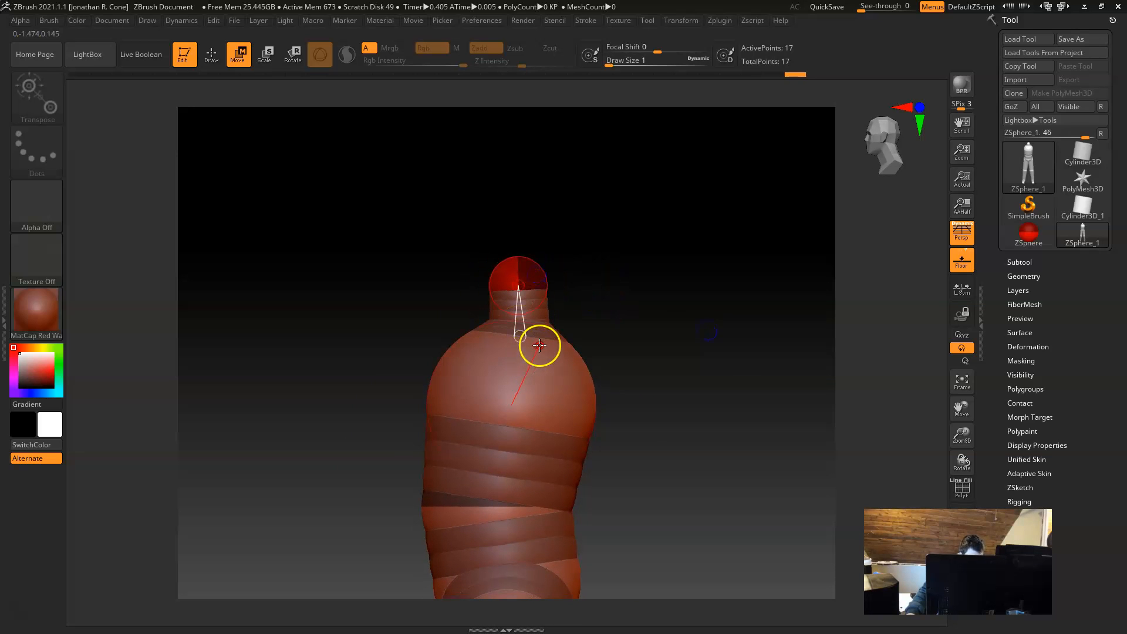
Step: Scale up the top neck ZSphere and move it down toward the torso to shorten the neck
key("e")
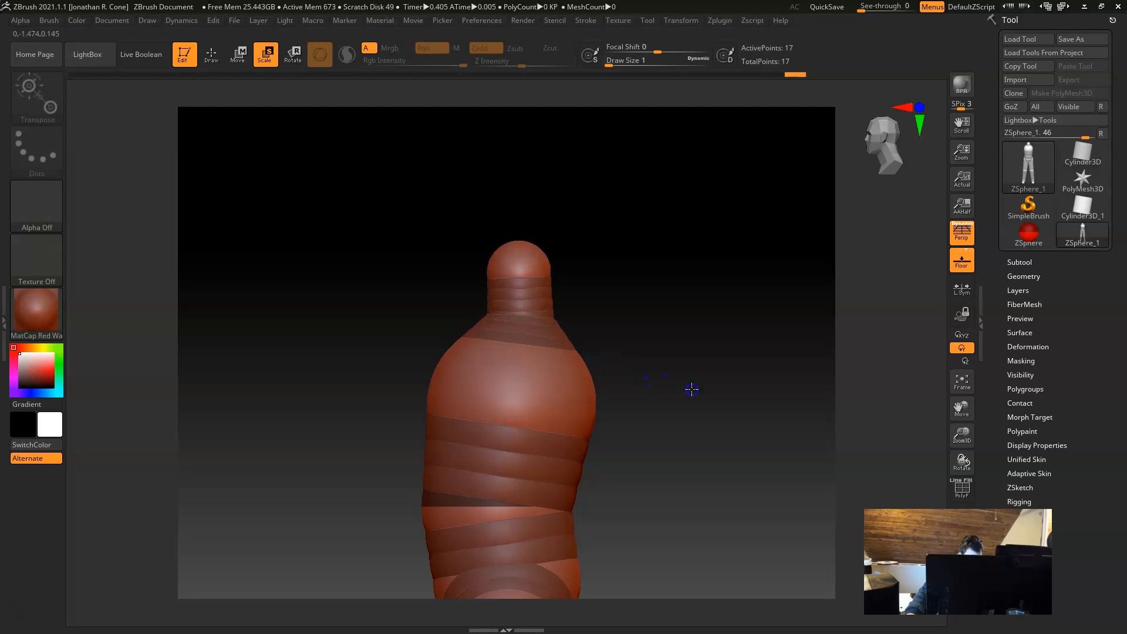
left_click_drag(701, 392, 708, 394)
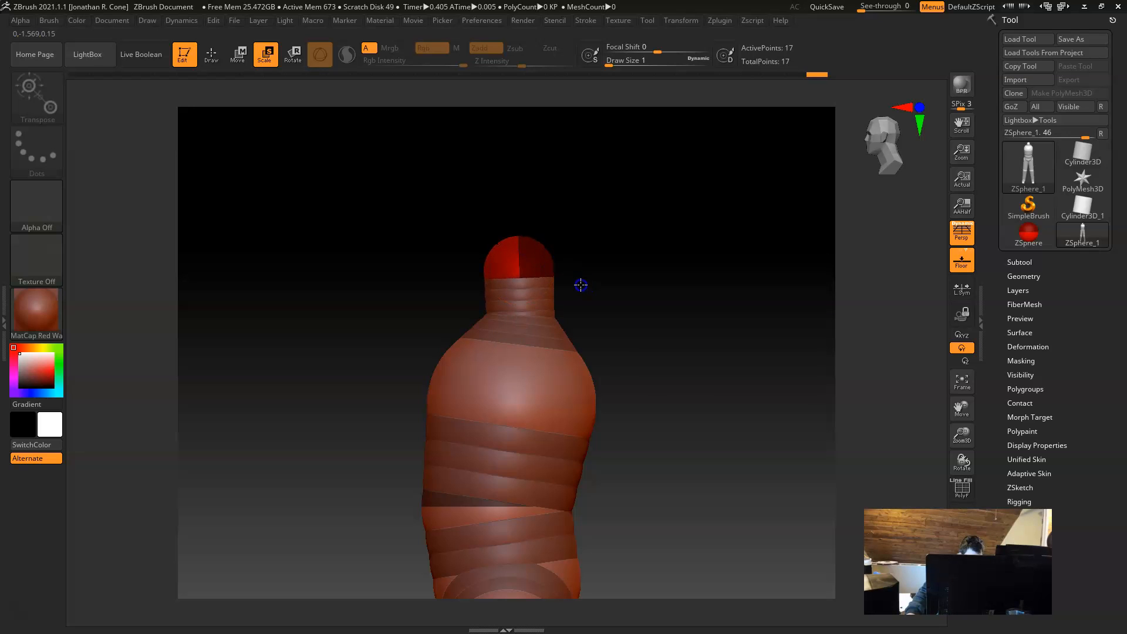
key("w")
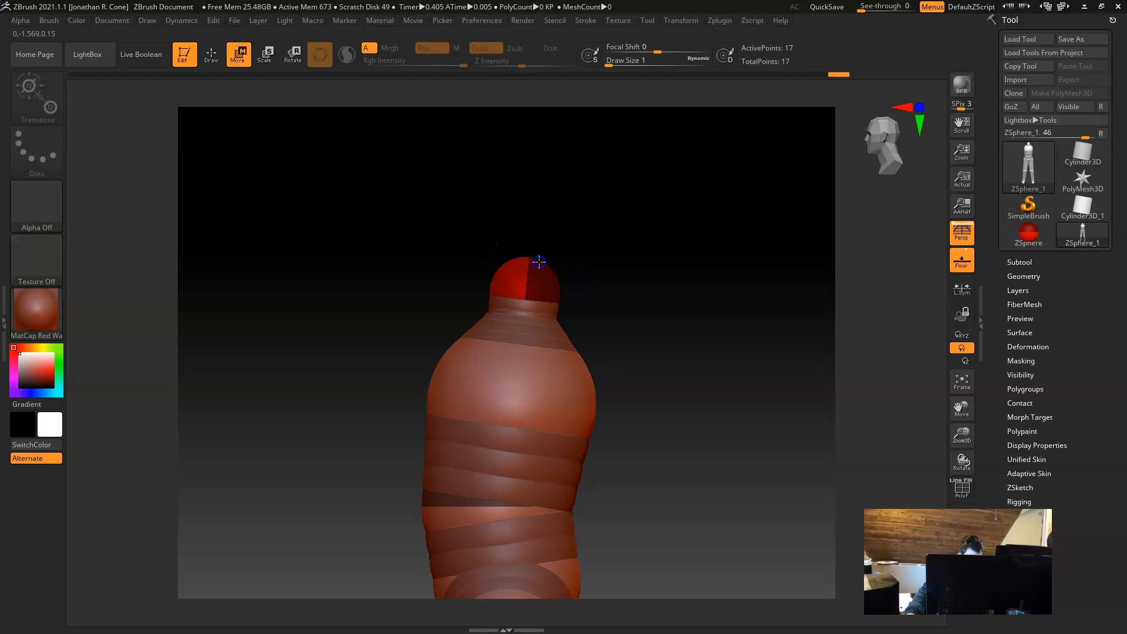
left_click_drag(535, 261, 536, 262)
mouse_move(626, 348)
left_mouse_down()
mouse_move(641, 295)
mouse_move(697, 335)
mouse_move(645, 322)
left_mouse_up()
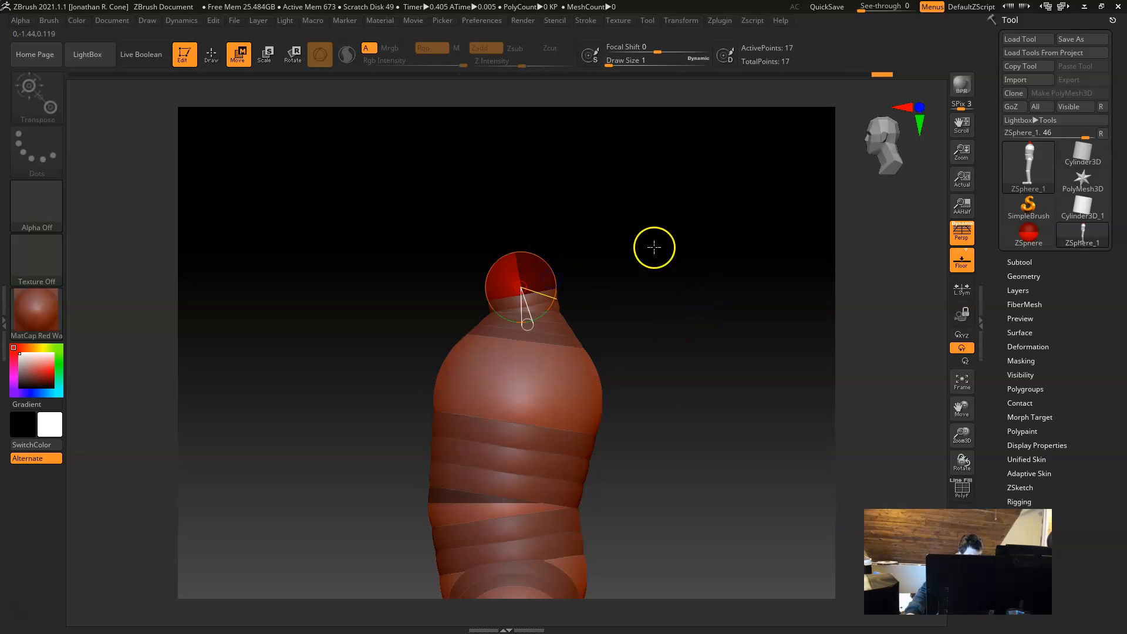
Step: Draw a large head ZSphere out of the top of the neck, raise it, and shift it forward in side view
key("q")
left_click_drag(647, 261, 667, 267, "shift")
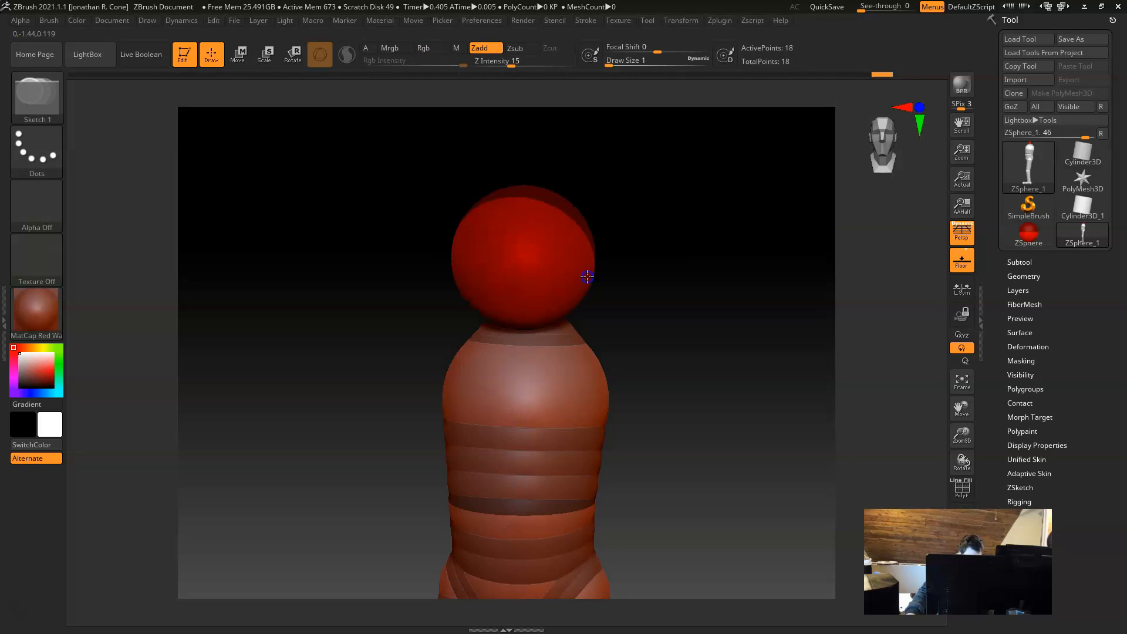
key("w")
mouse_move(717, 390)
left_mouse_down()
mouse_move(649, 384)
mouse_move(669, 384)
left_mouse_up()
left_click_drag(506, 264, 497, 236)
left_click_drag(611, 327, 699, 379)
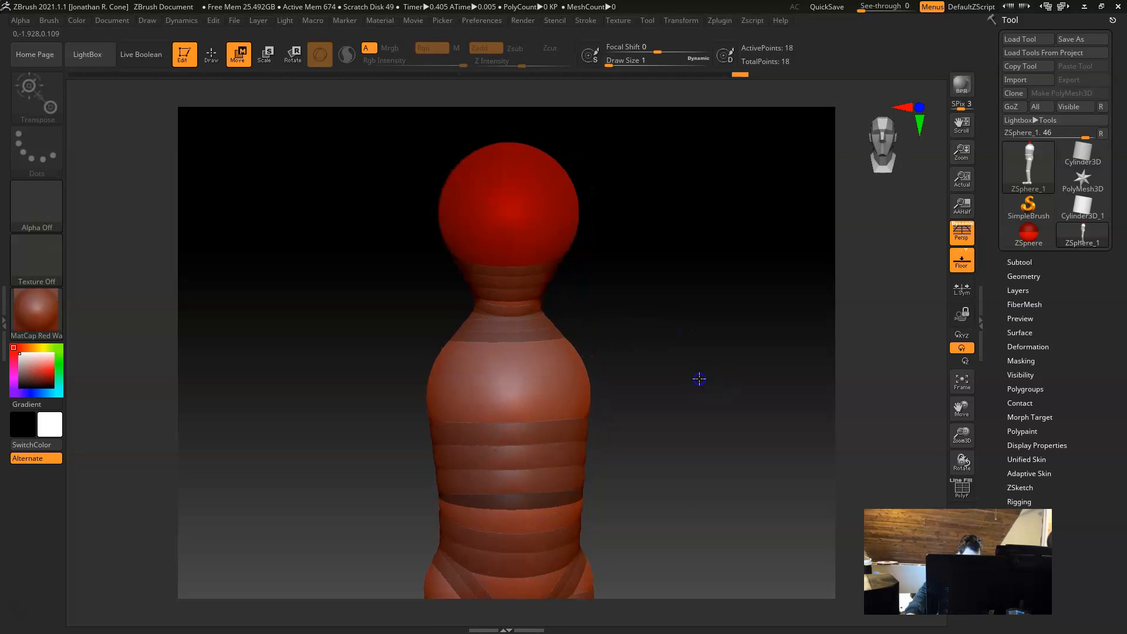
left_click_drag(617, 340, 681, 367)
left_click_drag(617, 204, 624, 222, "alt")
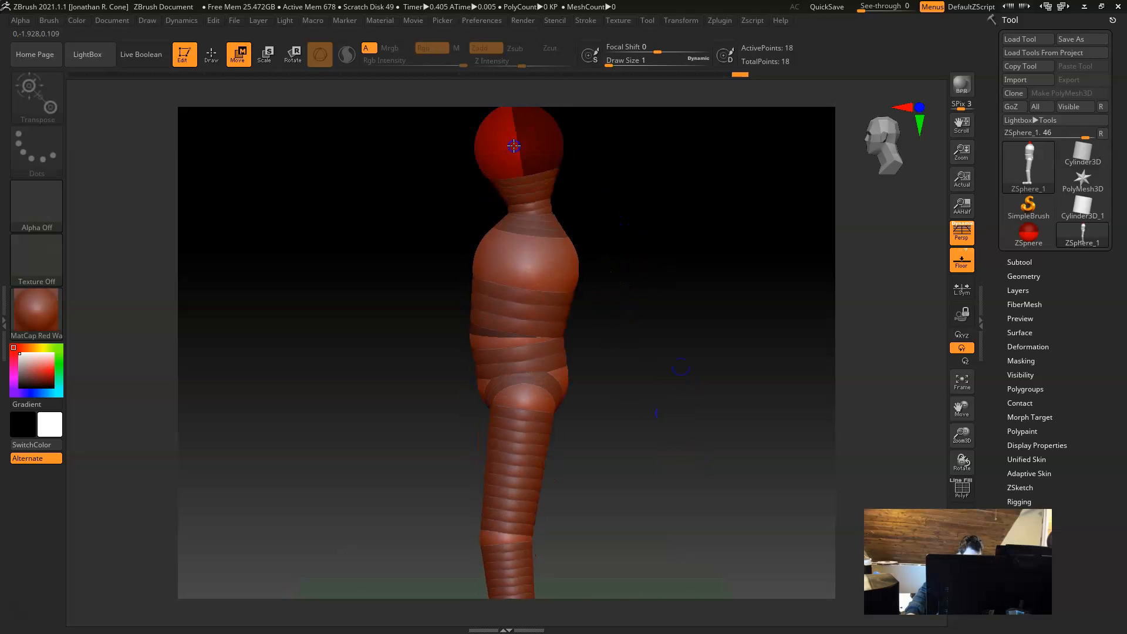
Step: Draw a mirrored pair of shoulder ZSpheres out of the sides of the upper torso ZSphere
mouse_move(601, 324)
left_mouse_down()
mouse_move(689, 322)
mouse_move(714, 343)
mouse_move(707, 334)
mouse_move(710, 361)
mouse_move(633, 321)
left_mouse_up()
key("q")
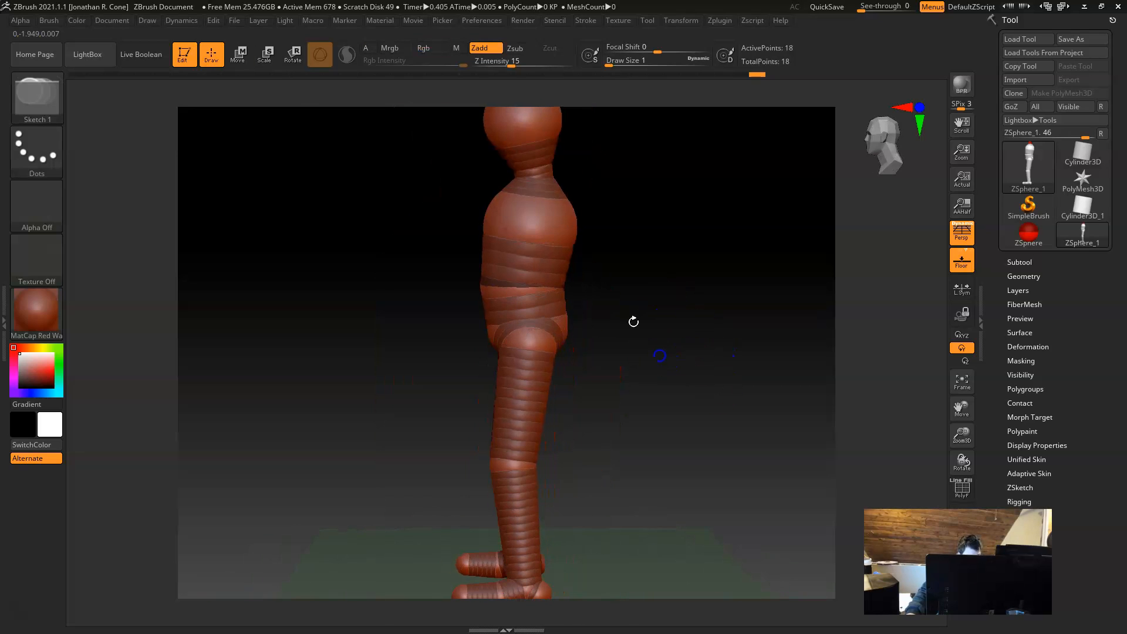
left_click_drag(534, 222, 555, 229)
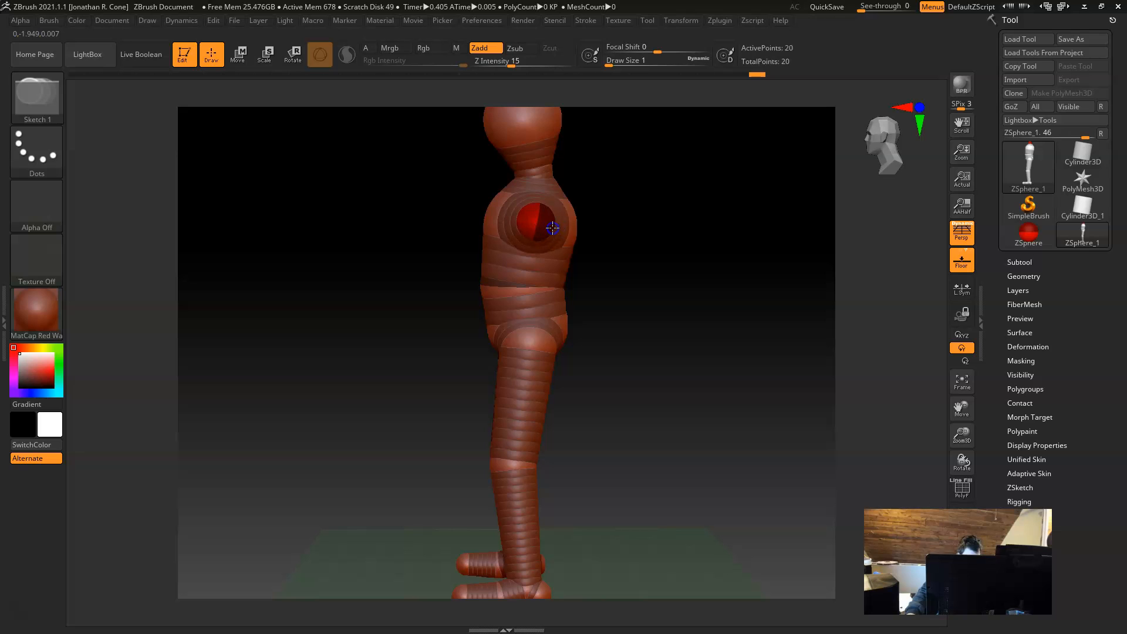
left_click_drag(621, 306, 704, 335)
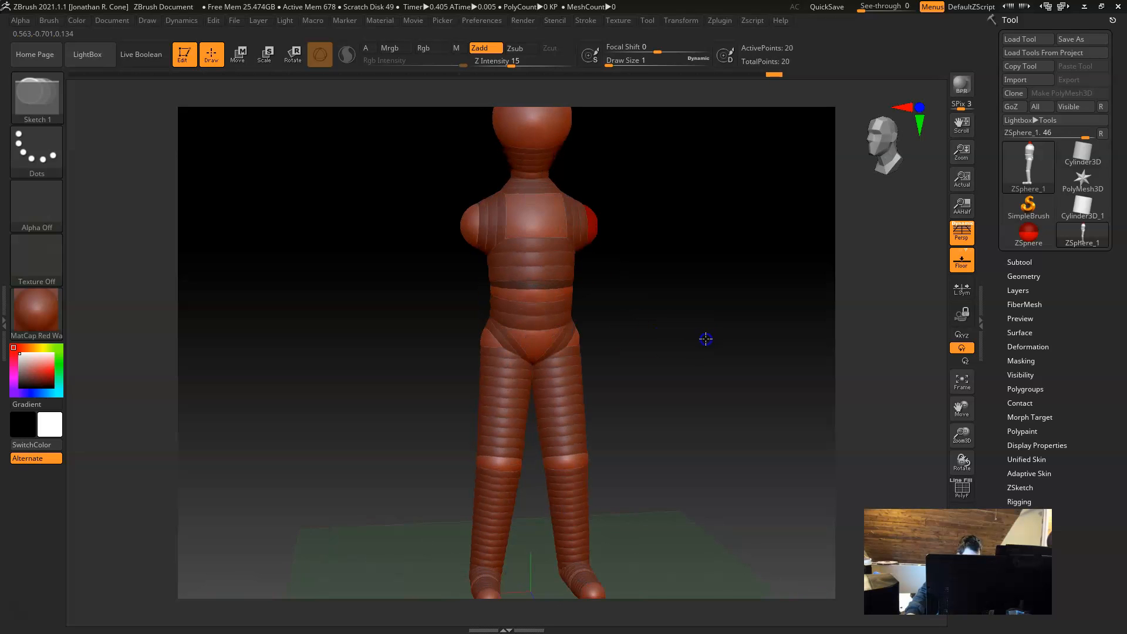
left_click_drag(632, 327, 685, 405, "alt")
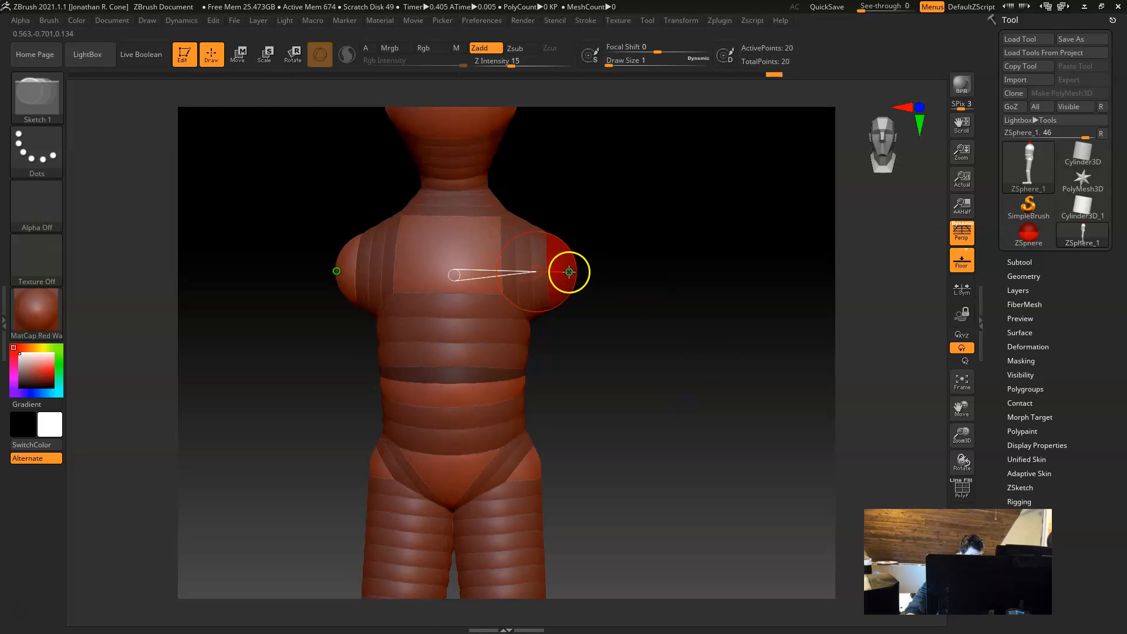
Step: Move the mirrored shoulder ZSpheres inward toward the torso and slightly up
key("w")
left_click_drag(569, 282, 550, 269)
left_click_drag(674, 370, 657, 398)
key("q")
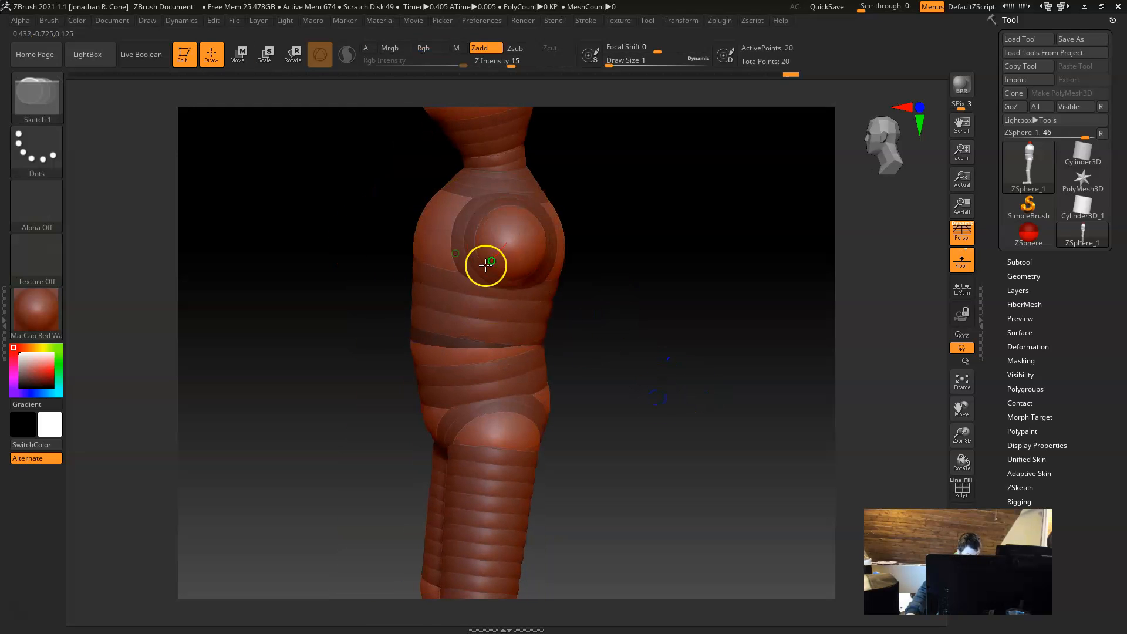
Step: Draw a mirrored pair of arm ZSpheres out of the outer sides of the shoulder ZSpheres
left_click_drag(516, 248, 542, 263)
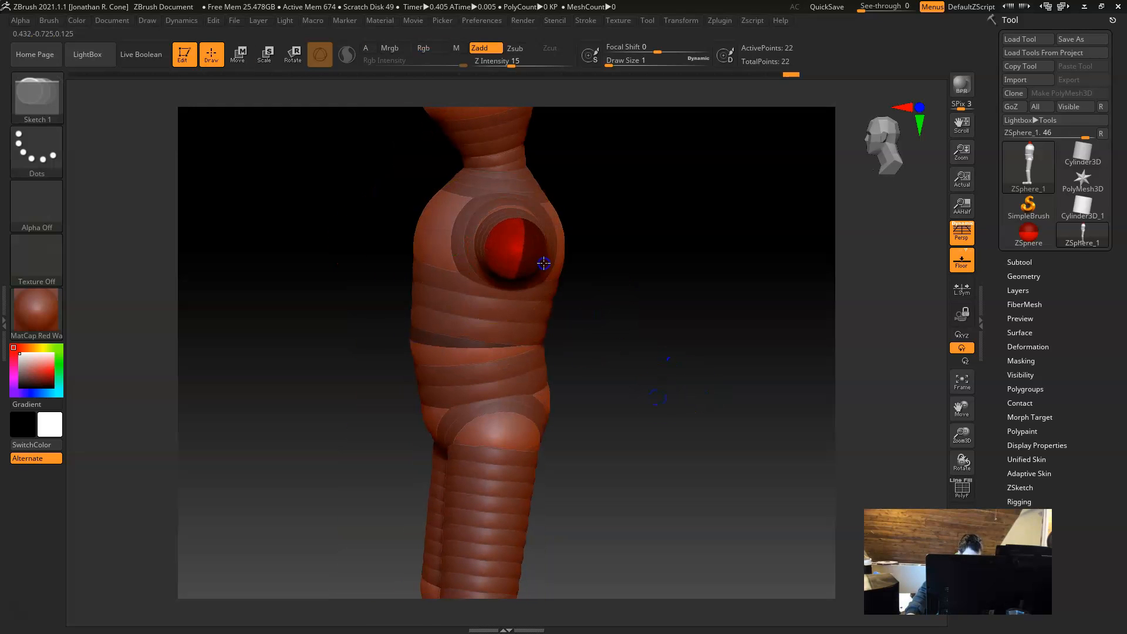
left_click_drag(614, 367, 716, 398)
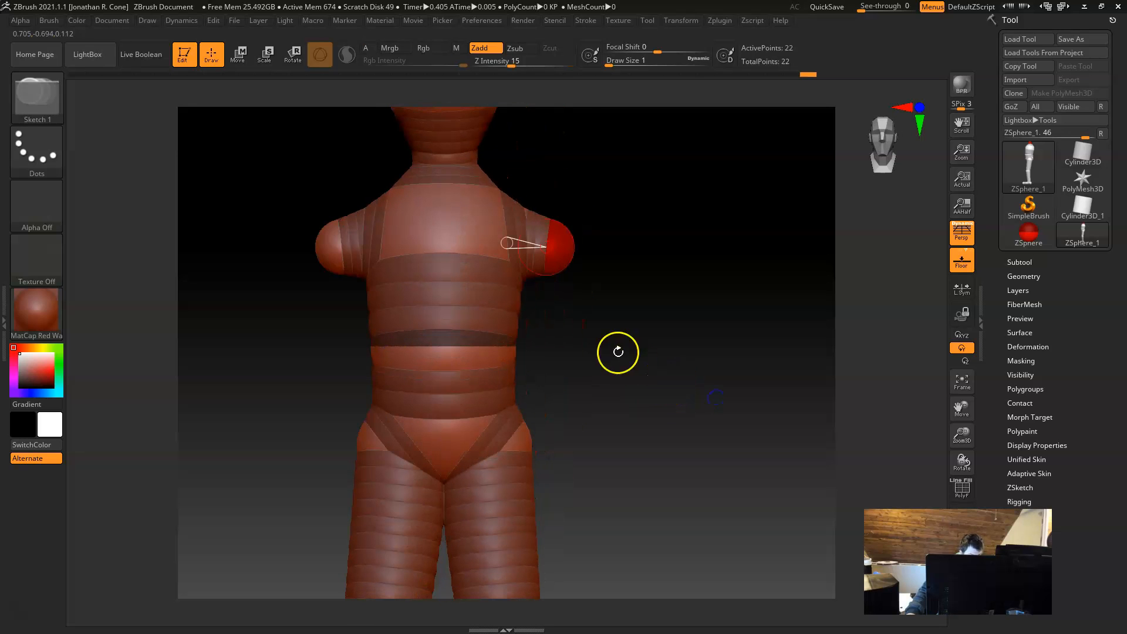
key("w")
left_click_drag(567, 252, 643, 453)
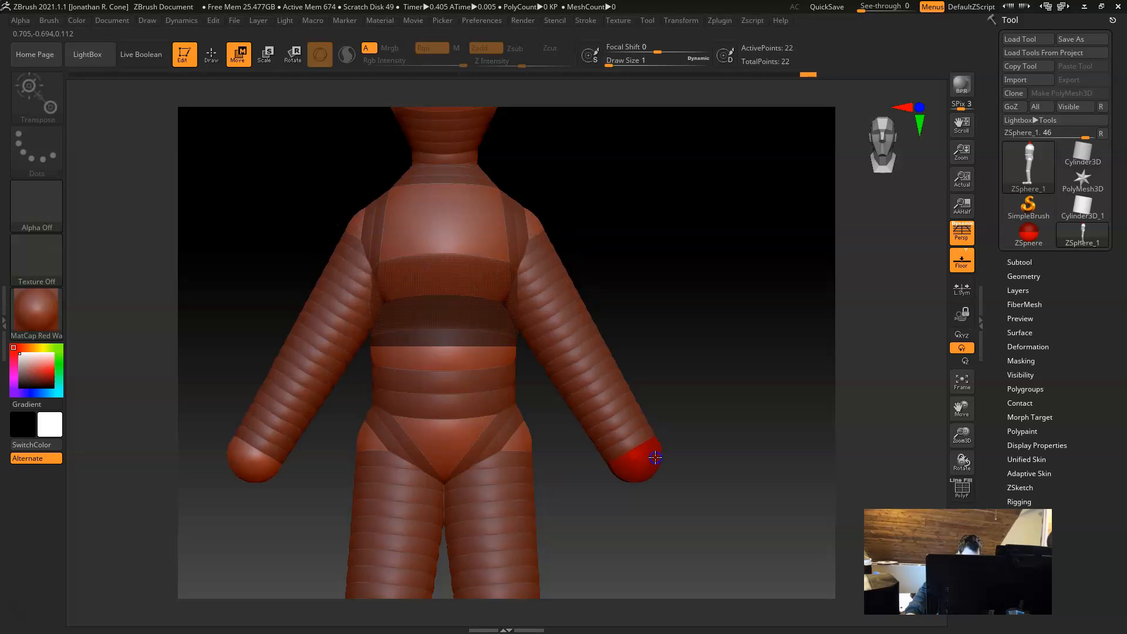
key("ctrl+z")
key("space")
mouse_move(548, 252)
left_mouse_down()
mouse_move(575, 256)
mouse_move(646, 360)
left_mouse_up()
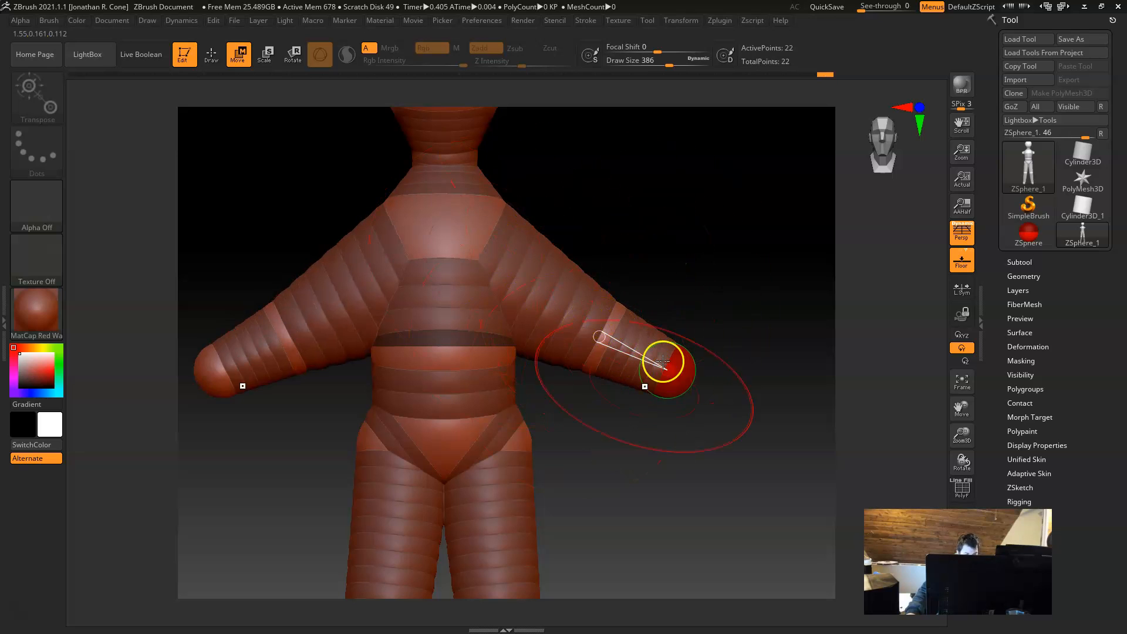
mouse_move(651, 318)
left_mouse_down()
mouse_move(565, 254)
mouse_move(493, 250)
left_mouse_up()
key("space")
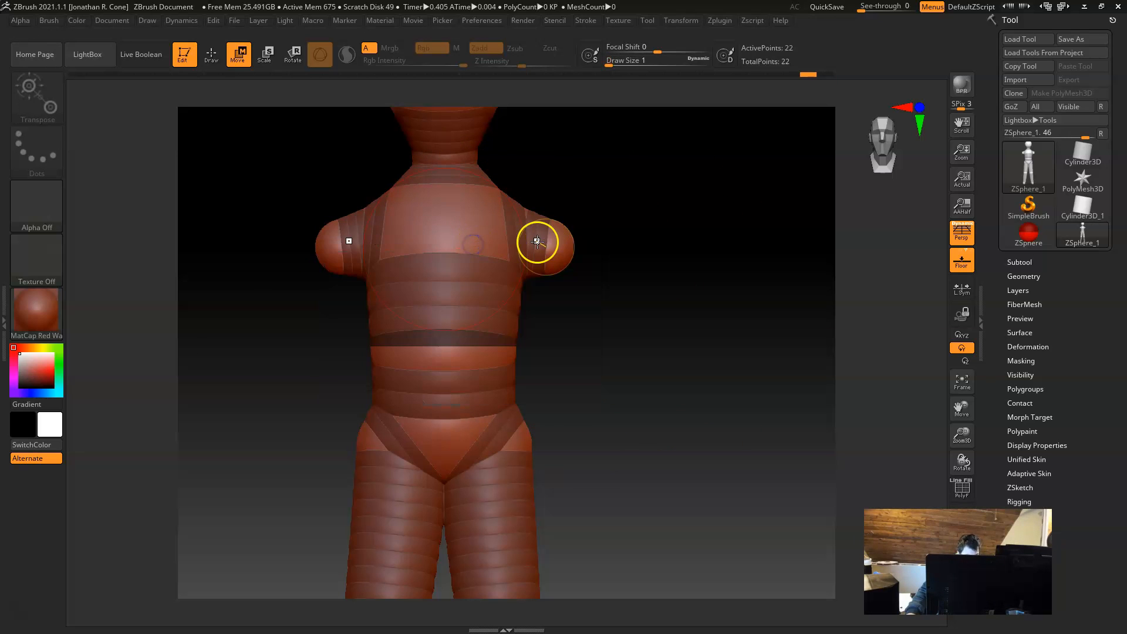
Step: Move the mirrored arm-end ZSpheres down and outward to just below hip level, and fine-tune their position in front and side view
left_click_drag(560, 253, 672, 403)
key("f")
left_click_drag(594, 317, 616, 364)
key("e")
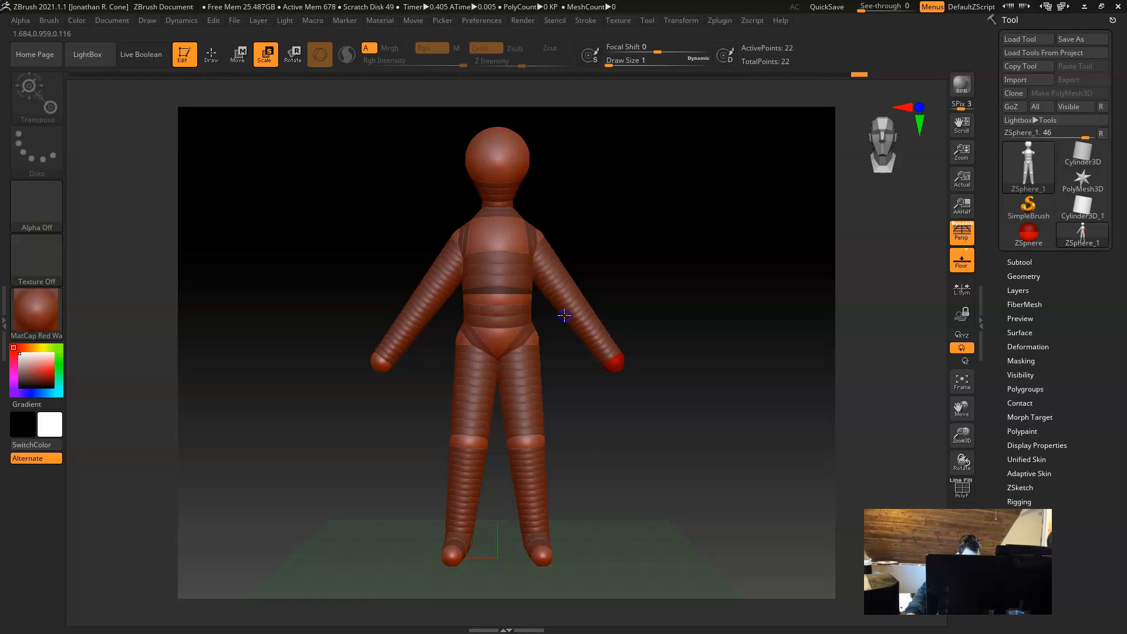
key("w")
left_click_drag(611, 362, 607, 357)
left_click_drag(709, 357, 726, 401)
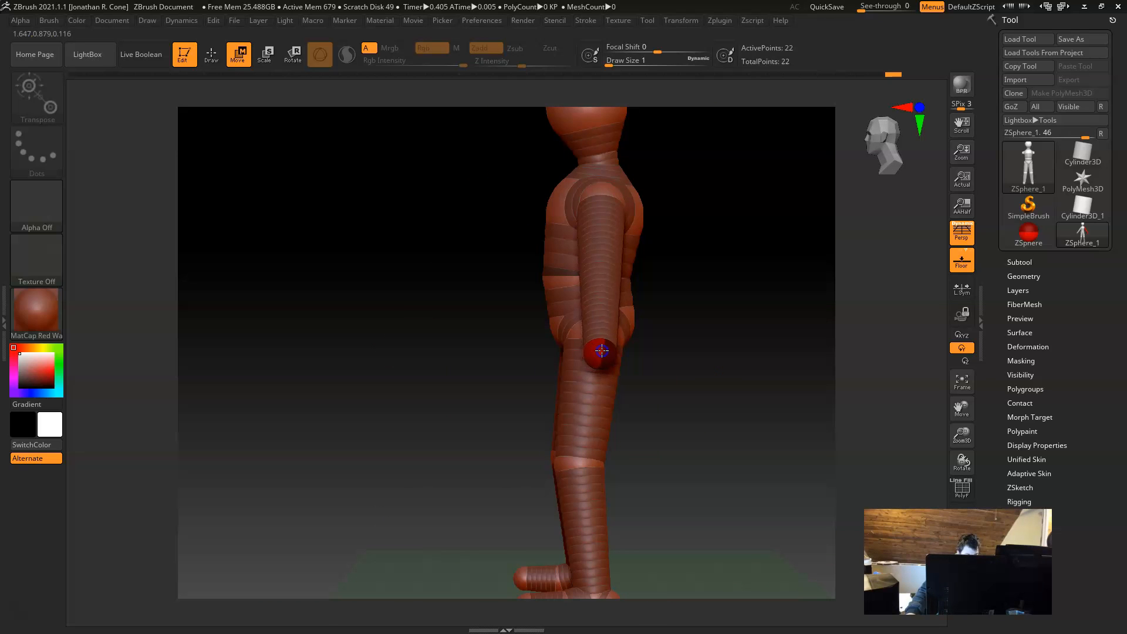
left_click_drag(717, 285, 726, 309, "alt")
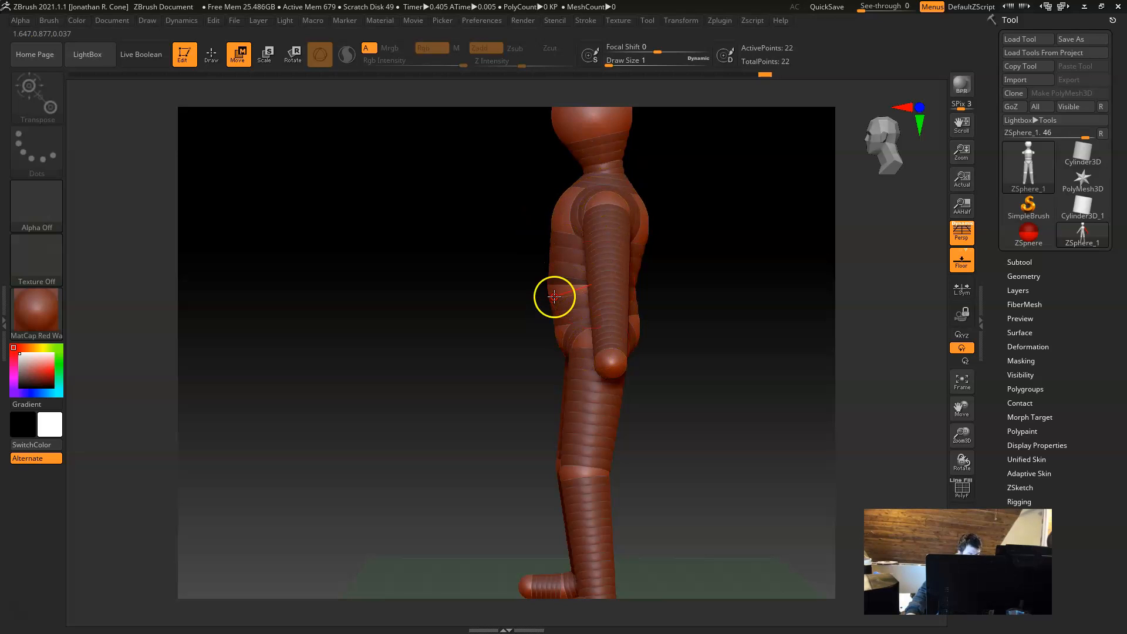
Step: Rotate the lower body about the pelvis ZSphere in side view to tilt the legs slightly backward
key("r")
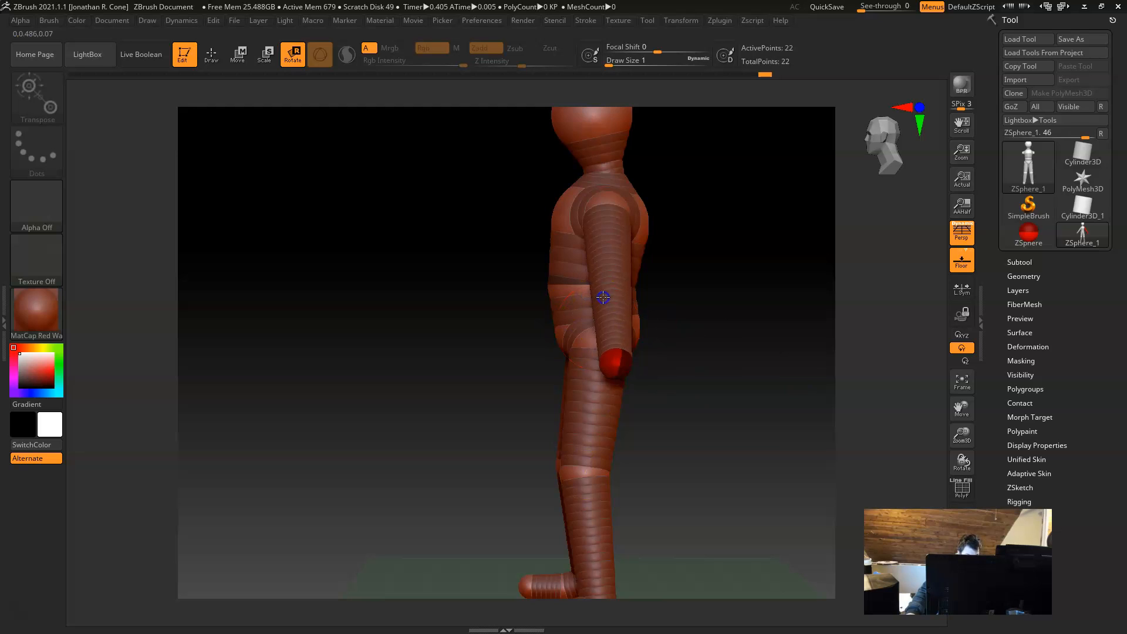
left_click_drag(457, 339, 431, 349)
left_click_drag(596, 302, 590, 302)
key("ctrl+z")
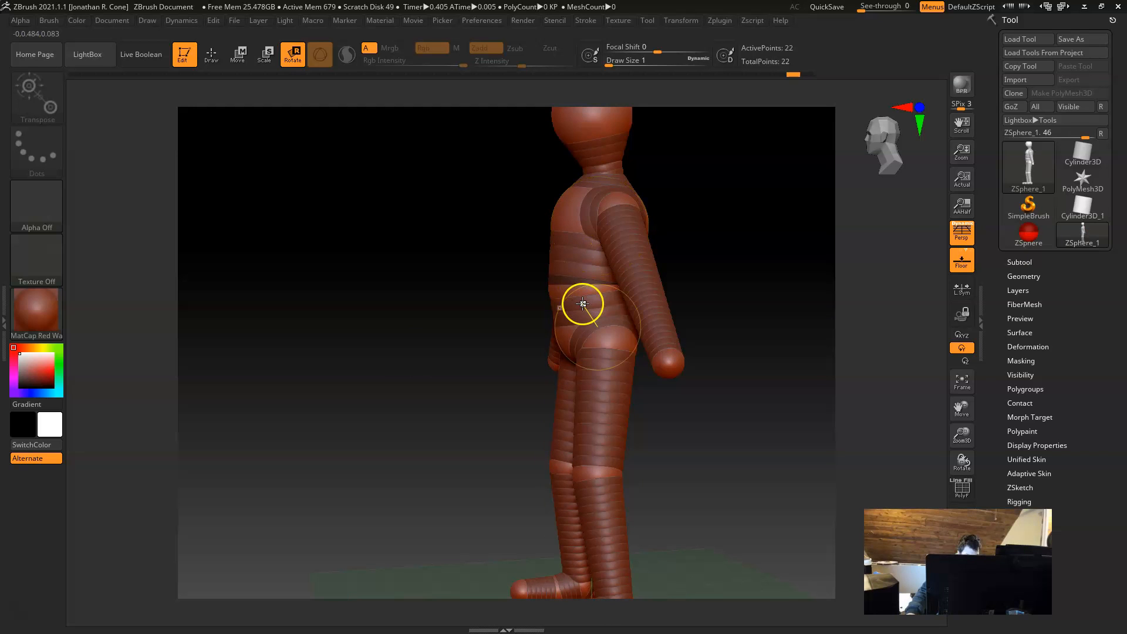
left_click_drag(591, 310, 584, 302)
key("ctrl+z")
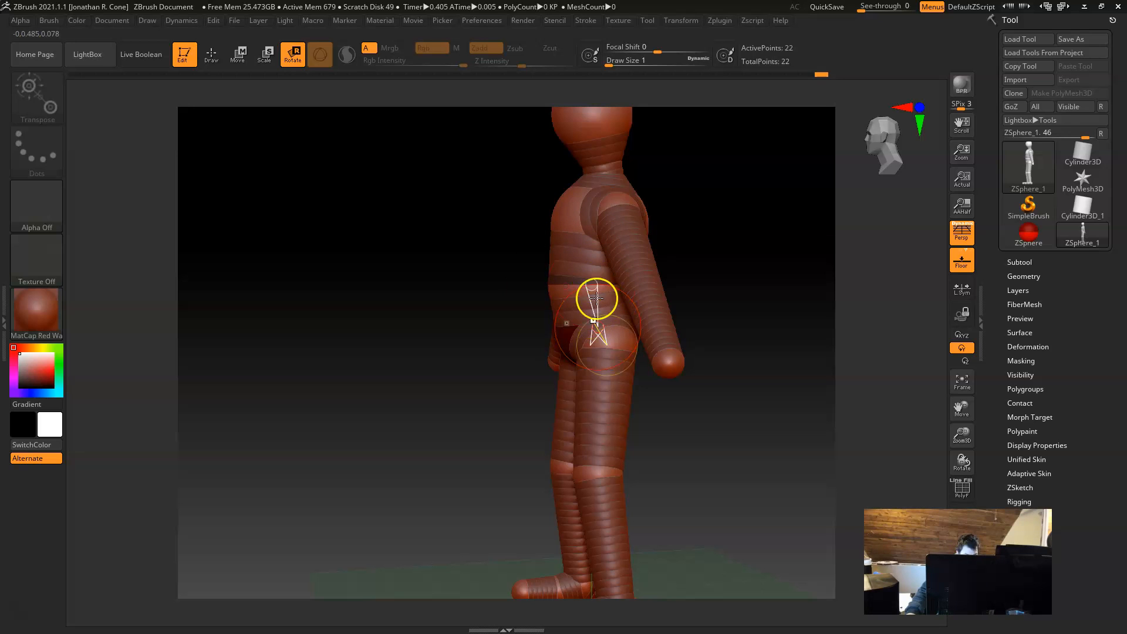
mouse_move(593, 306)
left_mouse_down()
mouse_move(556, 295)
mouse_move(605, 314)
mouse_move(578, 317)
mouse_move(596, 305)
left_mouse_up()
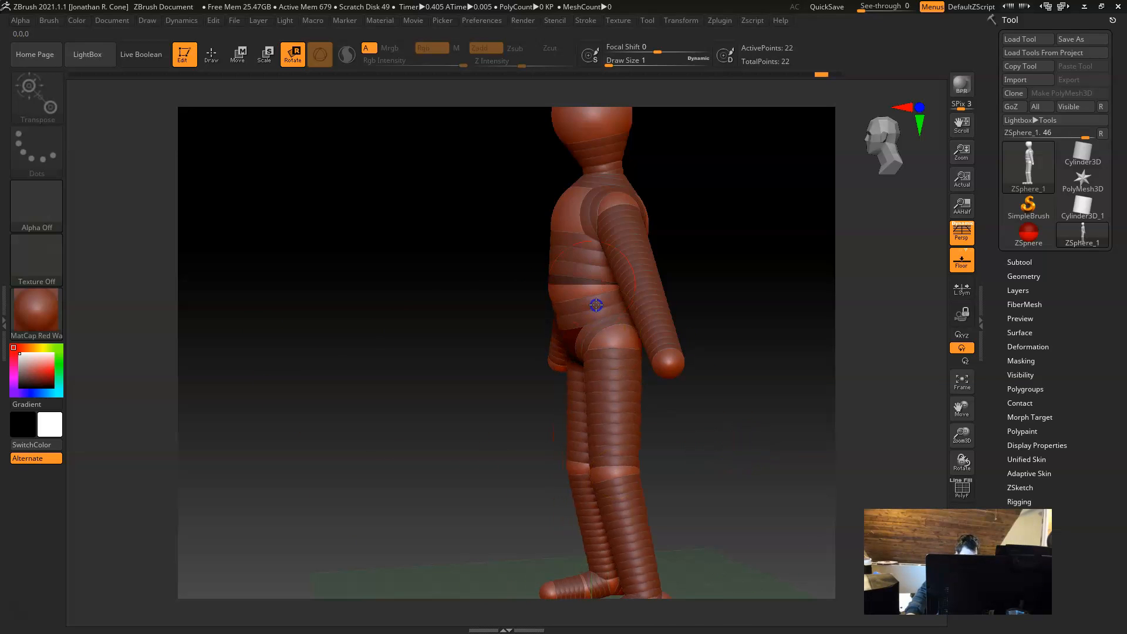
mouse_move(747, 337)
left_mouse_down()
mouse_move(737, 334)
mouse_move(760, 340)
left_mouse_up()
left_click_drag(589, 258, 588, 257)
Step: Insert a mirrored pair of elbow ZSpheres midway along the arms
left_click_drag(719, 301, 691, 352, "alt")
left_click_drag(704, 288, 712, 320)
left_click_drag(695, 281, 596, 372)
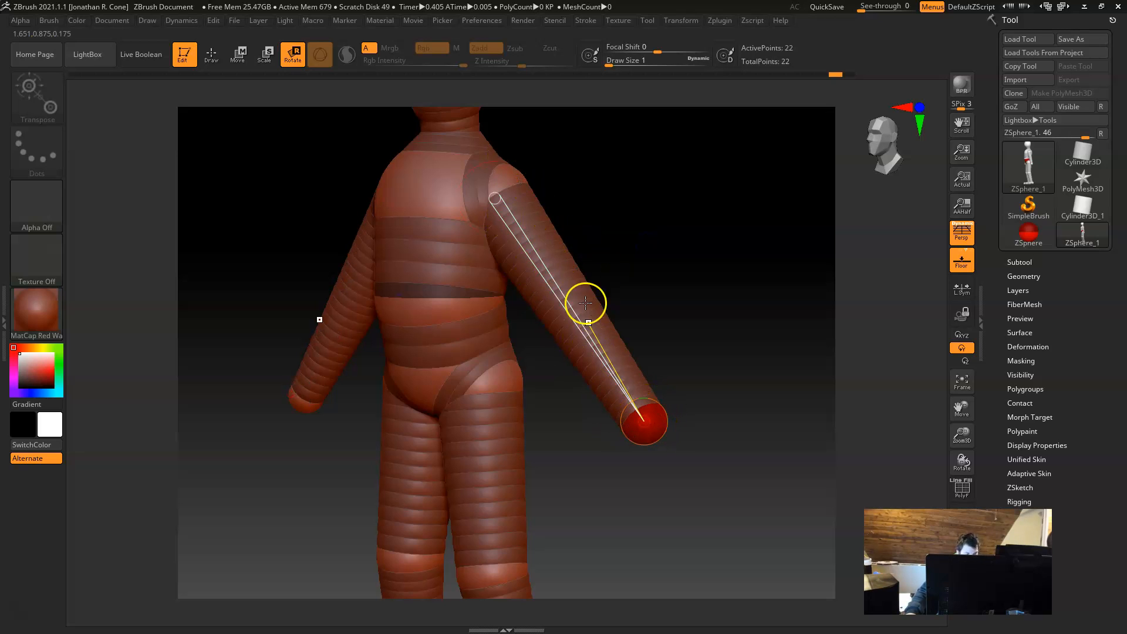
key("q")
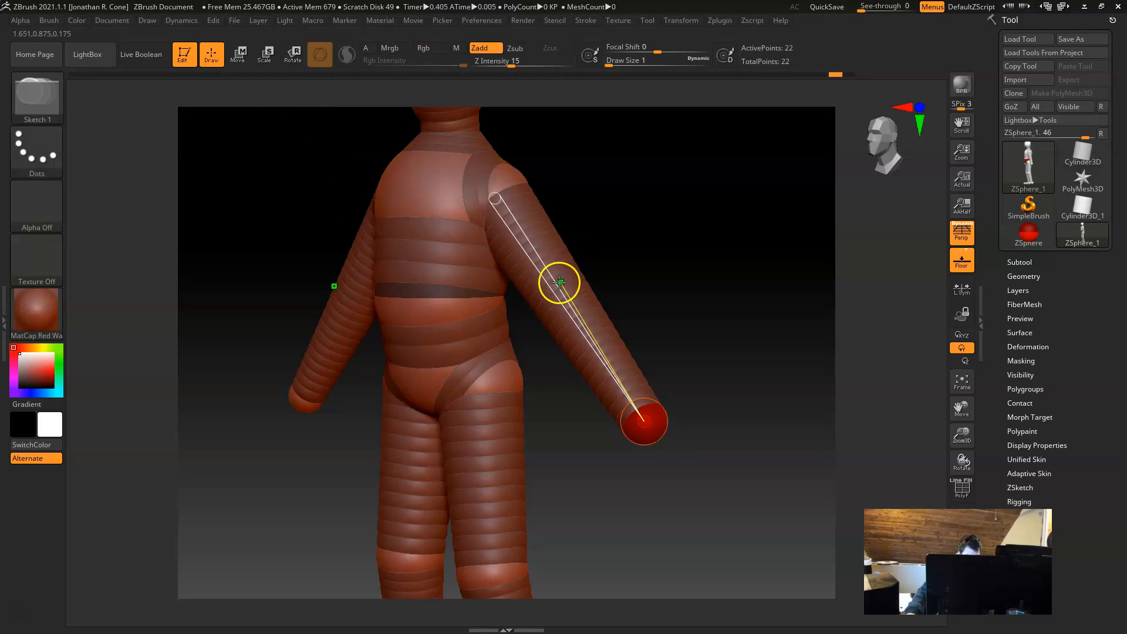
left_click(557, 289)
Step: Move the mirrored elbow ZSpheres backward in side view and adjust their position in front view
key("w")
left_click_drag(647, 333, 650, 332, "shift")
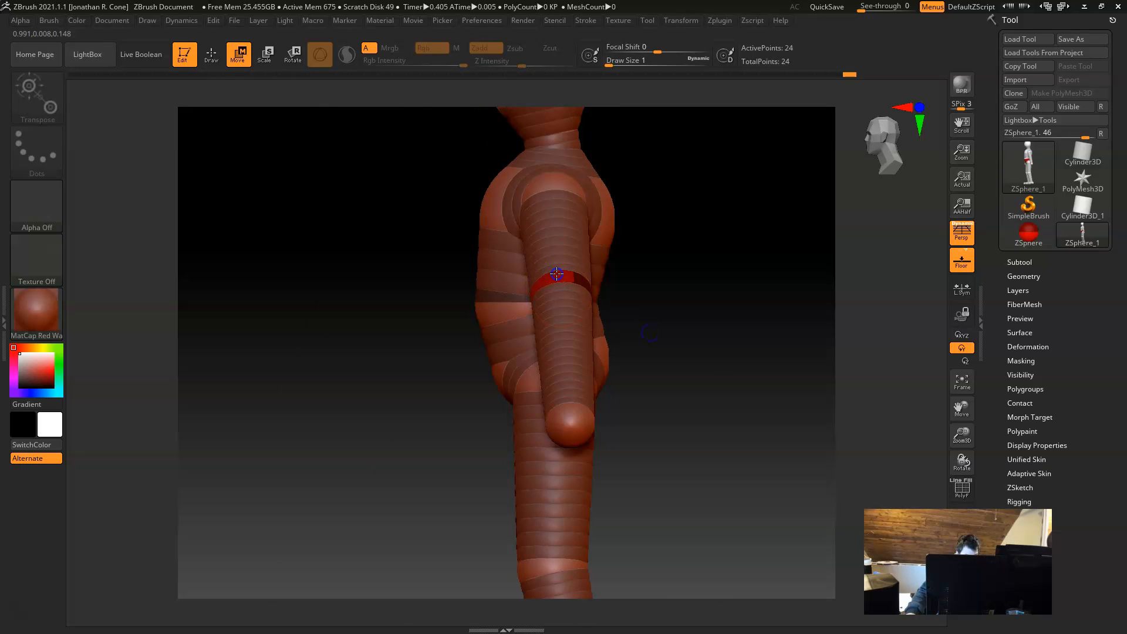
left_click_drag(578, 287, 572, 287)
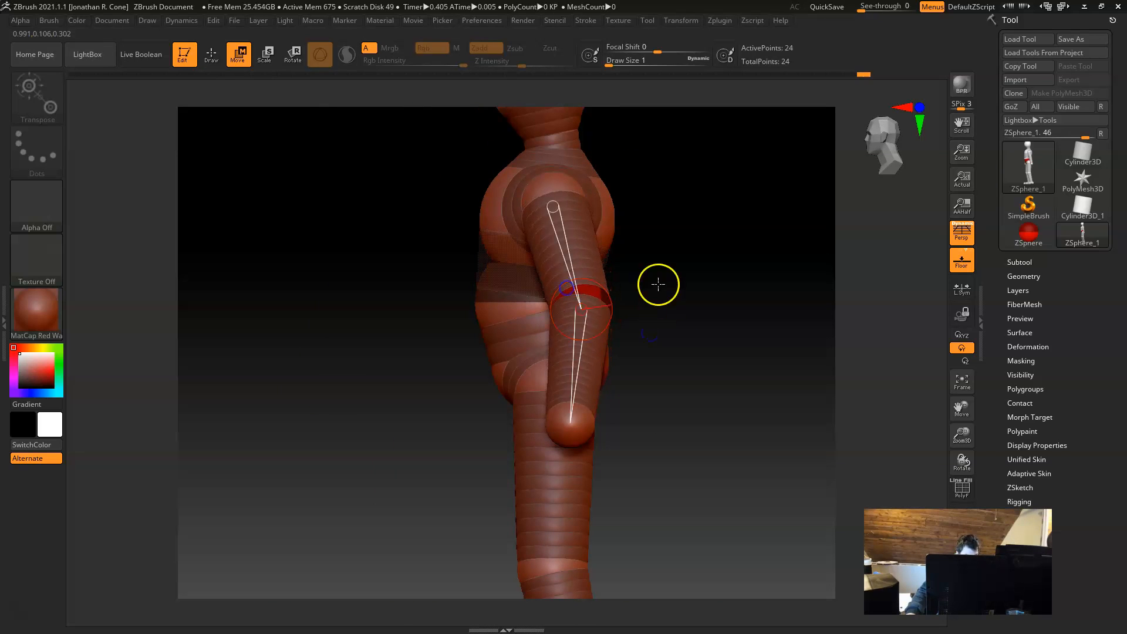
left_click_drag(658, 284, 714, 294, "shift")
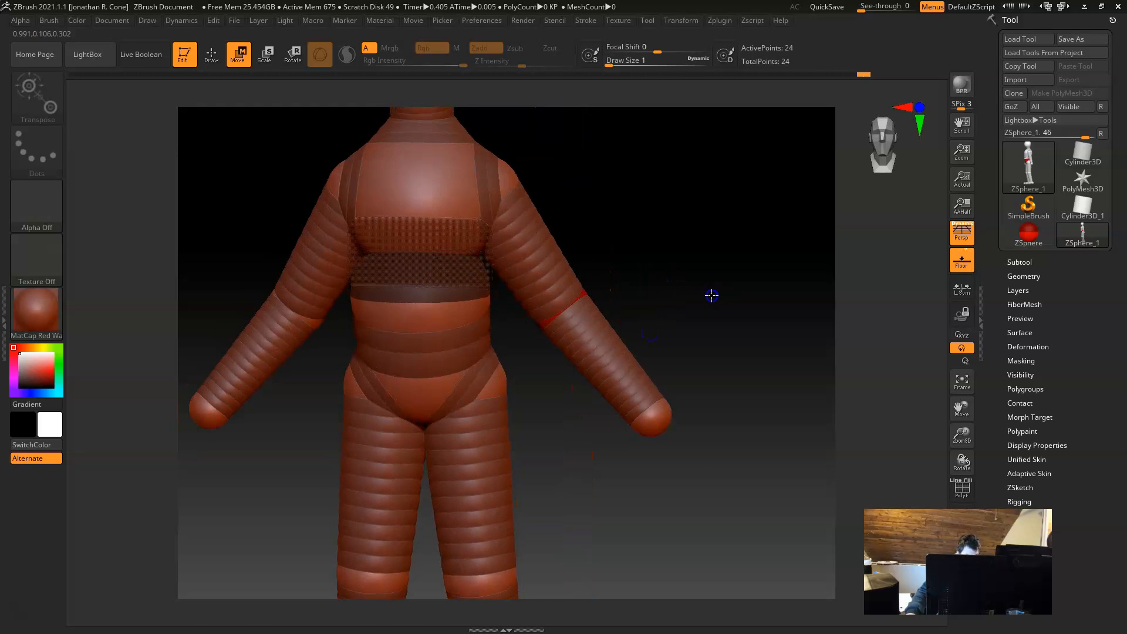
left_click_drag(572, 300, 564, 251)
Step: Draw a small mirrored knuckle ZSphere at the inner edge of the hand sphere and move it in close to the hand
left_click_drag(656, 429, 712, 420)
key("q")
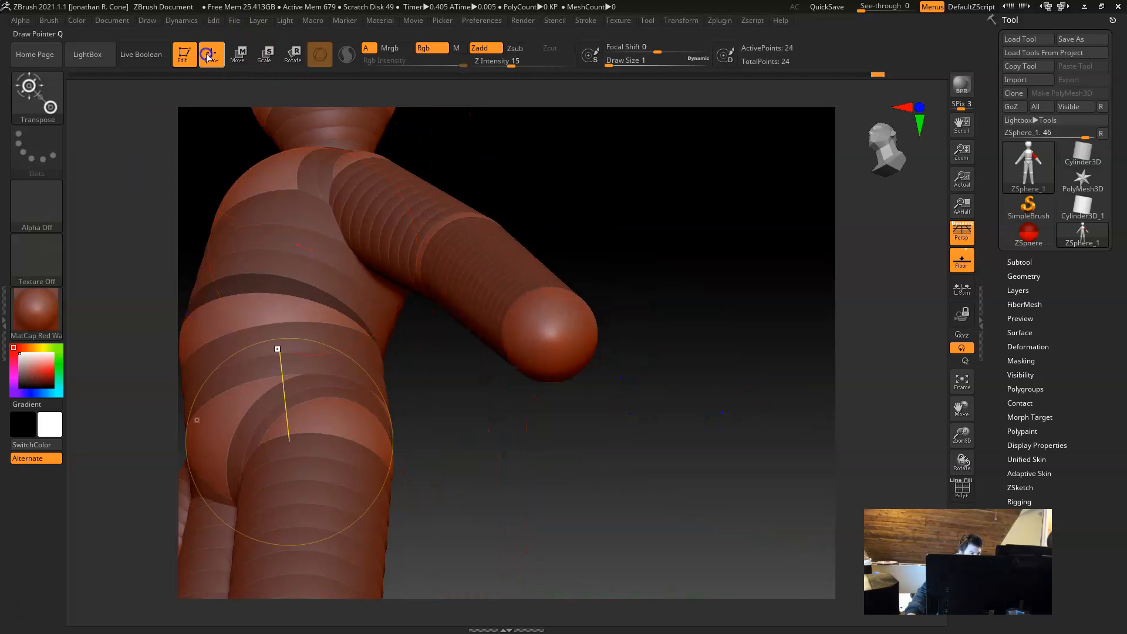
mouse_move(523, 468)
left_mouse_down()
mouse_move(534, 427)
mouse_move(554, 437)
left_mouse_up()
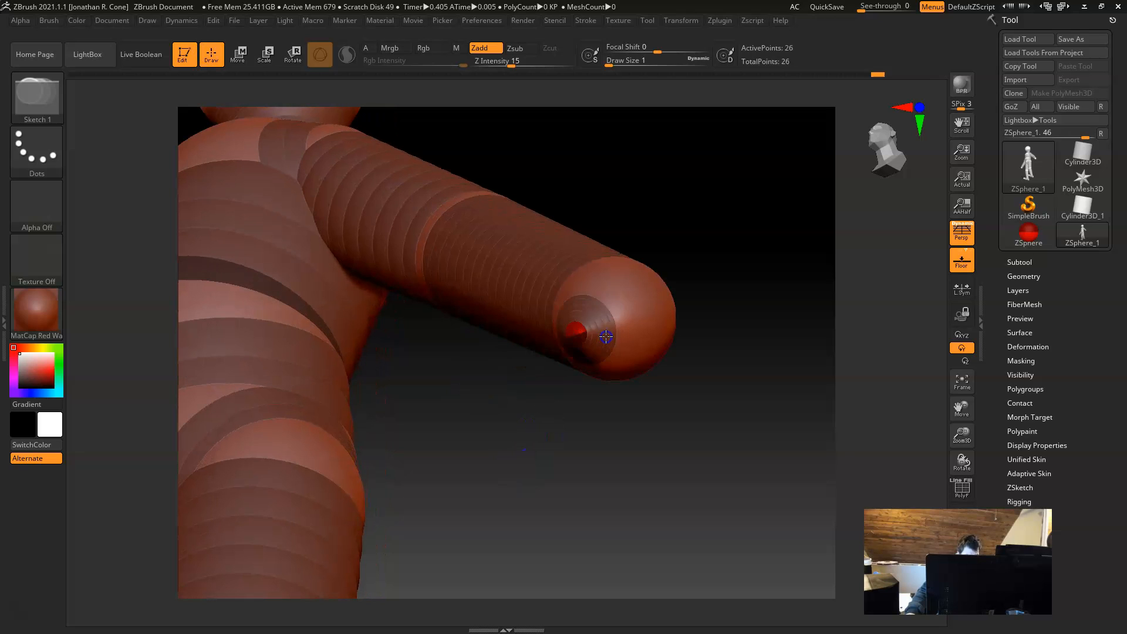
key("w")
left_click_drag(617, 473, 624, 521)
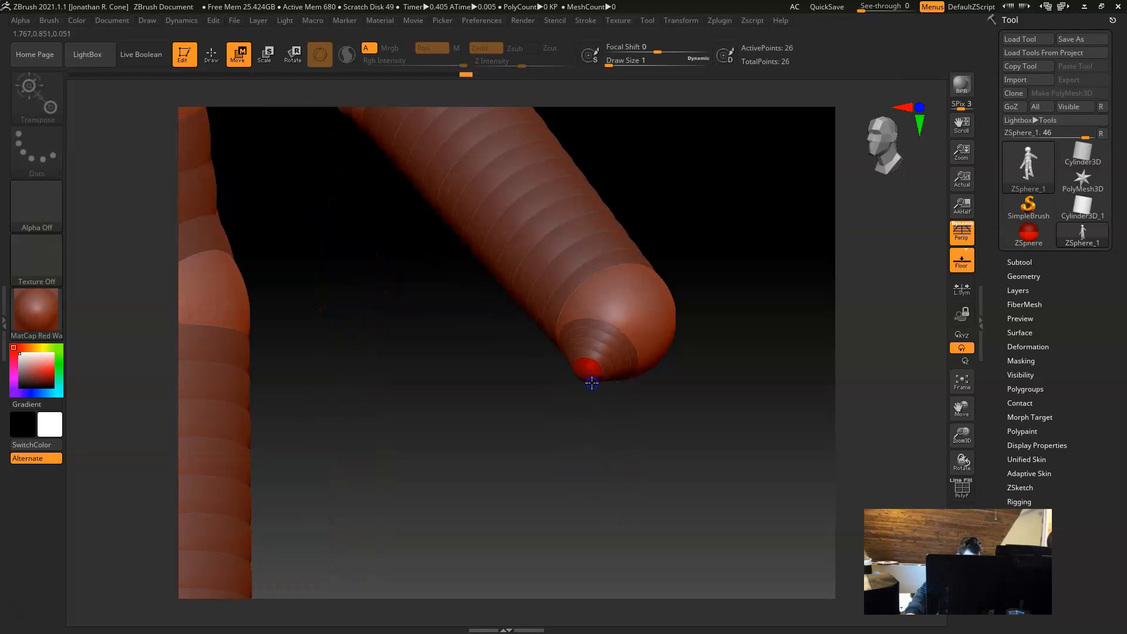
left_click_drag(579, 448, 694, 450)
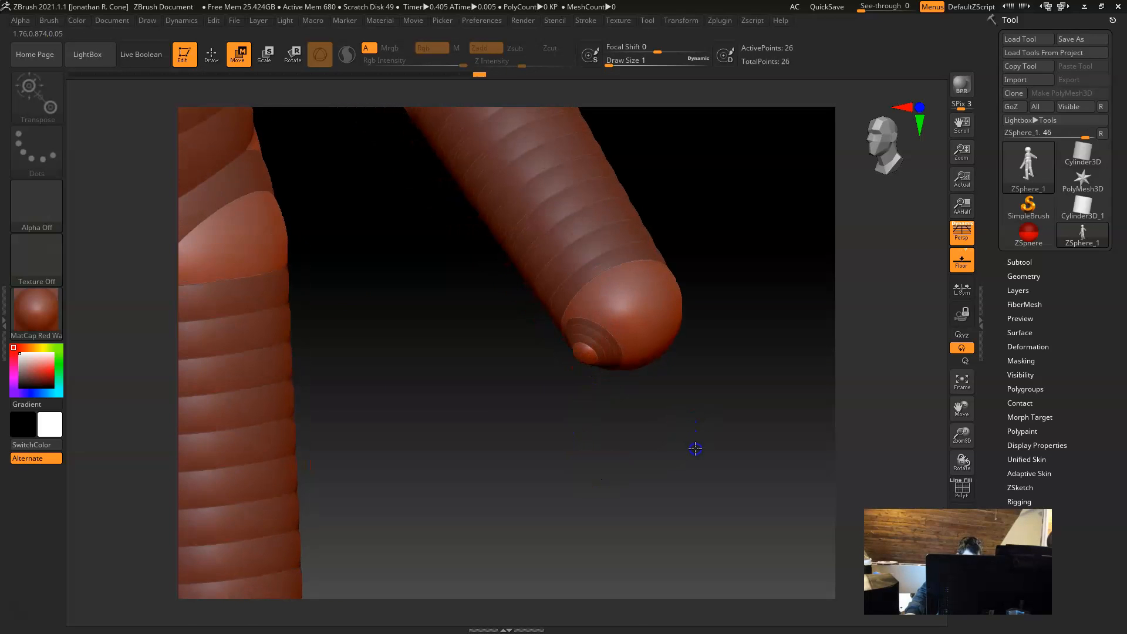
mouse_move(586, 351)
left_mouse_down()
mouse_move(615, 303)
mouse_move(632, 323)
left_mouse_up()
Step: Draw a second mirrored knuckle ZSphere on the hand sphere beside the first, then move and scale it to fit
key("q")
left_click_drag(696, 423, 634, 359)
left_click_drag(725, 414, 743, 466, "alt")
key("w")
left_click_drag(563, 280, 587, 289)
left_click_drag(760, 300, 756, 338)
left_click(576, 290)
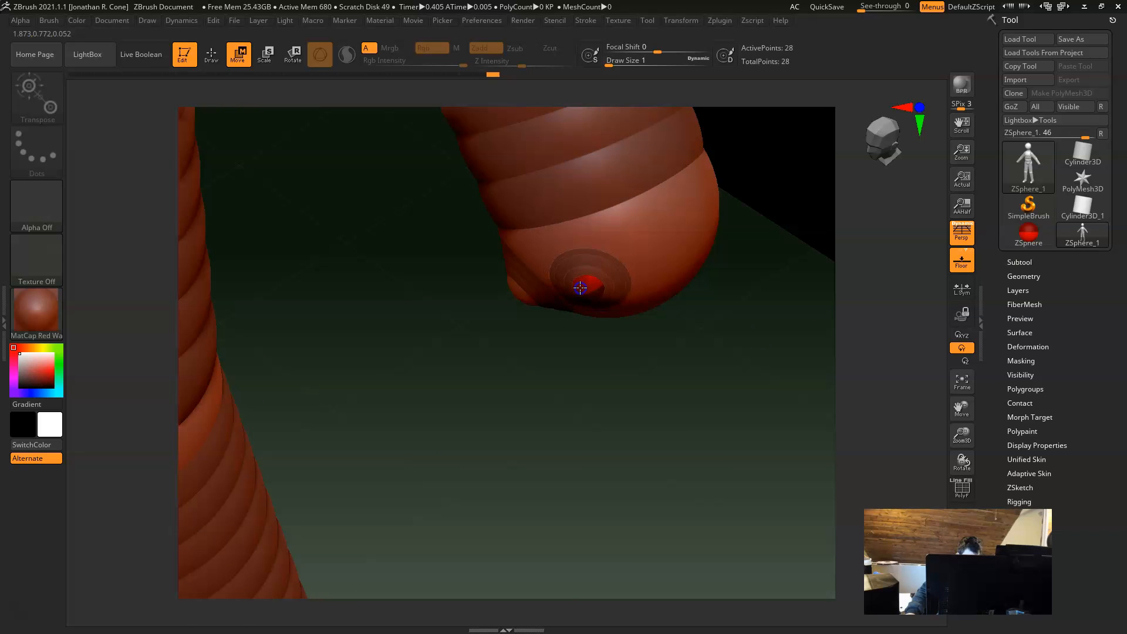
key("e")
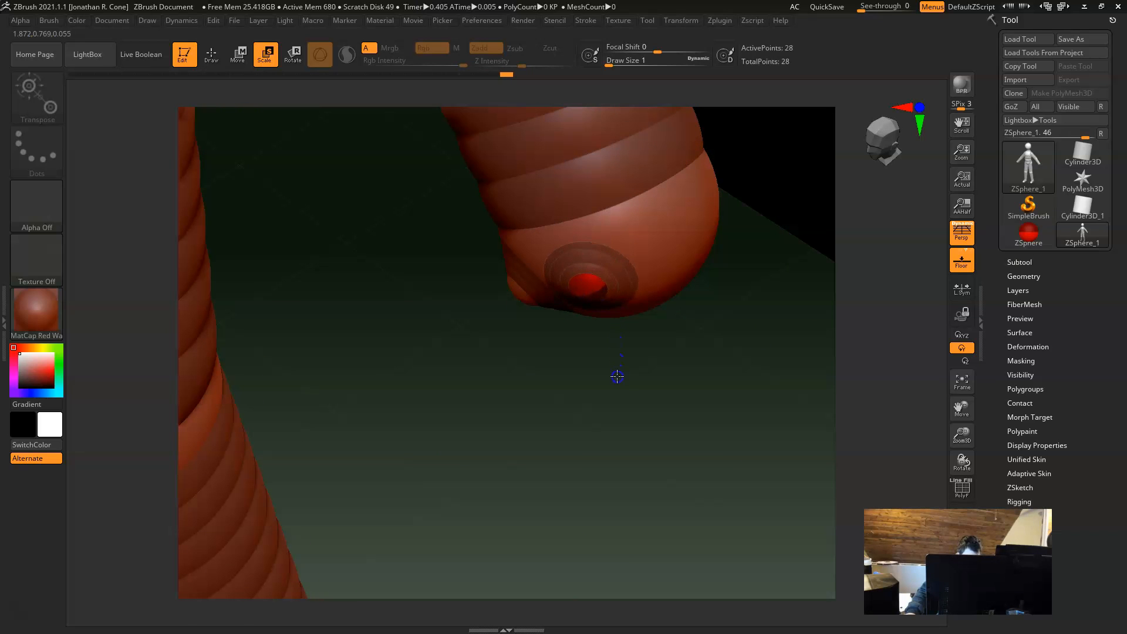
left_click_drag(614, 398, 623, 398)
Step: Draw a third mirrored knuckle ZSphere on the hand sphere next to the second
key("q")
mouse_move(735, 385)
left_mouse_down()
mouse_move(685, 380)
mouse_move(696, 364)
left_mouse_up()
left_click_drag(647, 289, 672, 313)
Step: Try to nudge the third knuckle ZSphere, and undo the stray moves
key("w")
mouse_move(773, 375)
left_mouse_down()
mouse_move(765, 441)
mouse_move(753, 442)
left_mouse_up()
left_click_drag(641, 337, 642, 335)
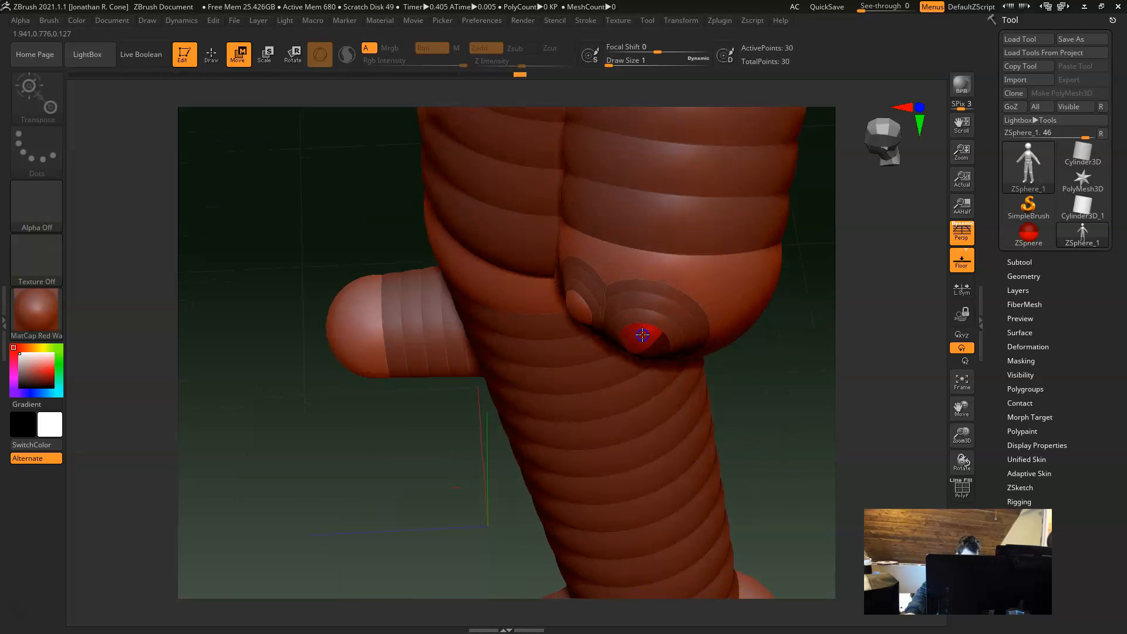
key("ctrl+z")
key("ctrl+z")
key("ctrl+z")
key("ctrl+z")
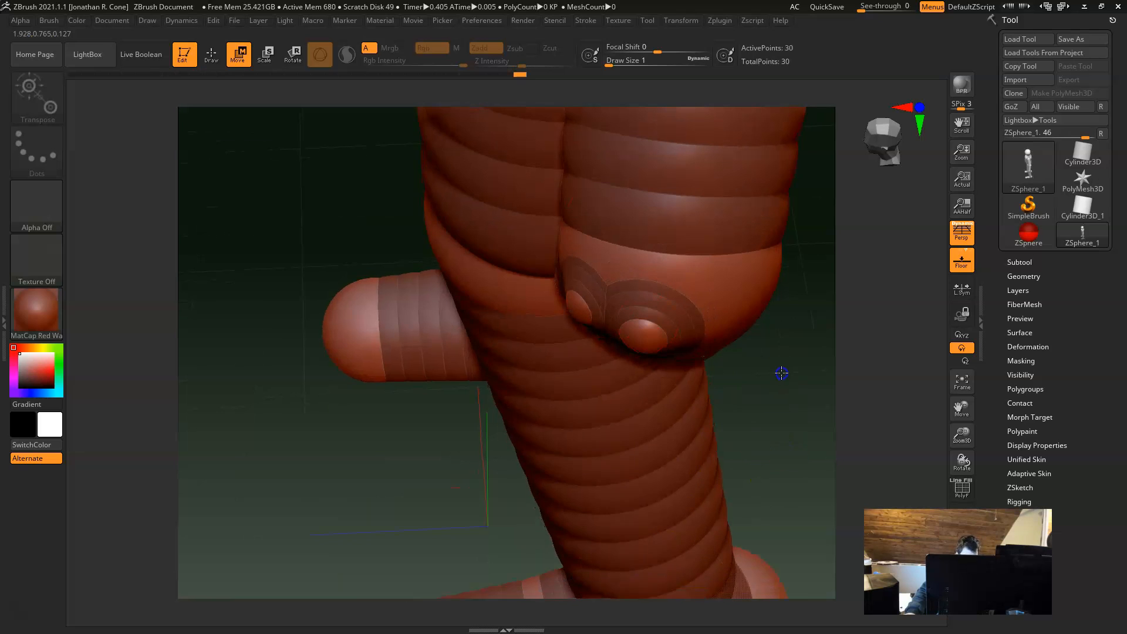
key("ctrl+z")
key("ctrl+z")
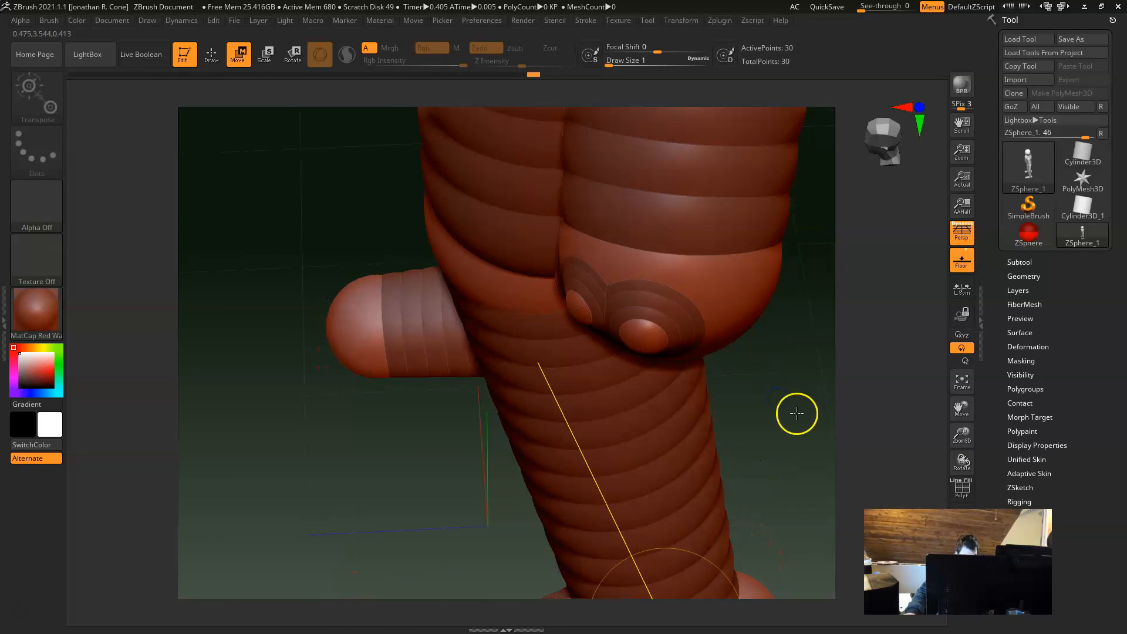
Step: Draw another mirrored knuckle ZSphere toward the outer edge of the hand sphere
mouse_move(795, 437)
left_mouse_down()
mouse_move(742, 433)
mouse_move(755, 408)
mouse_move(768, 413)
mouse_move(787, 360)
mouse_move(800, 478)
mouse_move(777, 397)
mouse_move(757, 413)
mouse_move(704, 343)
left_mouse_up()
key("q")
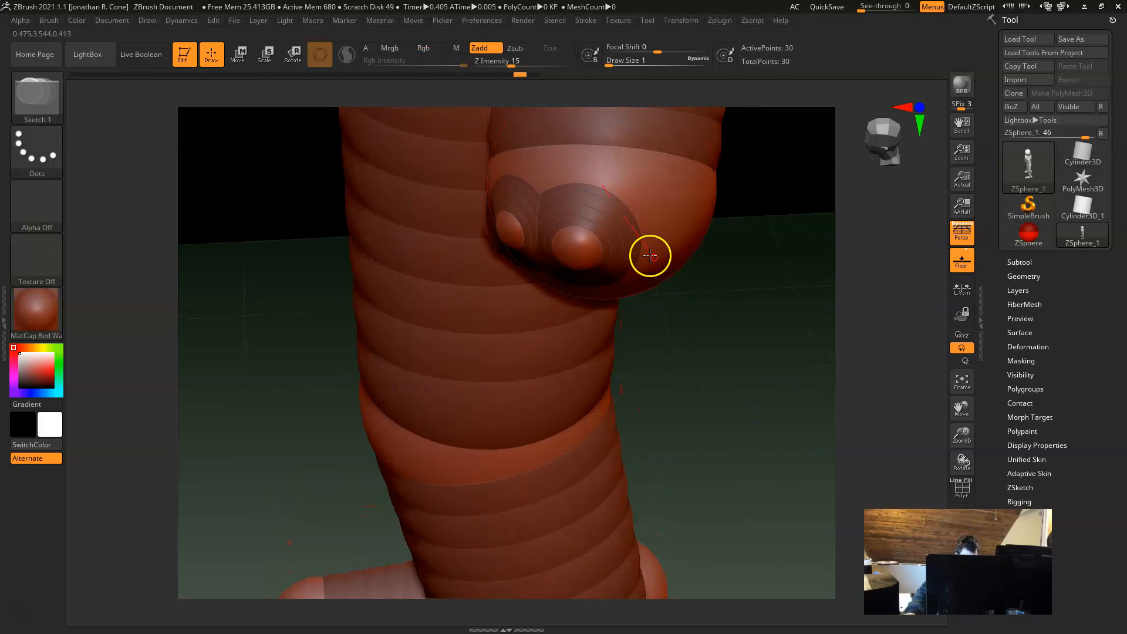
left_click_drag(664, 266, 680, 277)
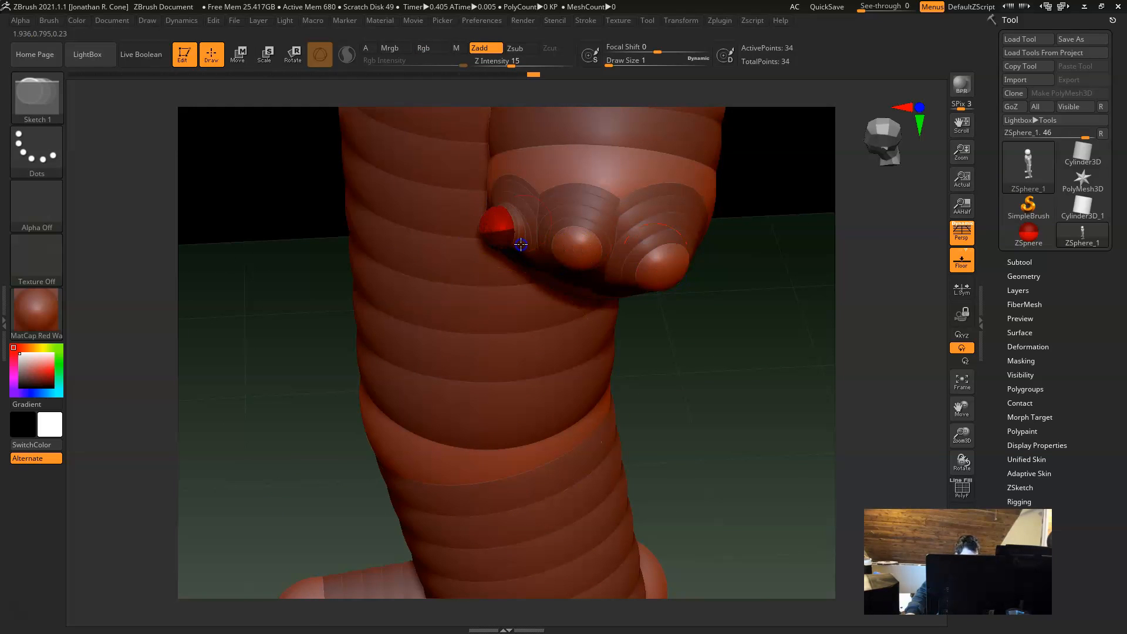
Step: Move and scale the innermost and outermost knuckle ZSpheres to balance them on the hand
left_click(502, 226, "alt")
key("w")
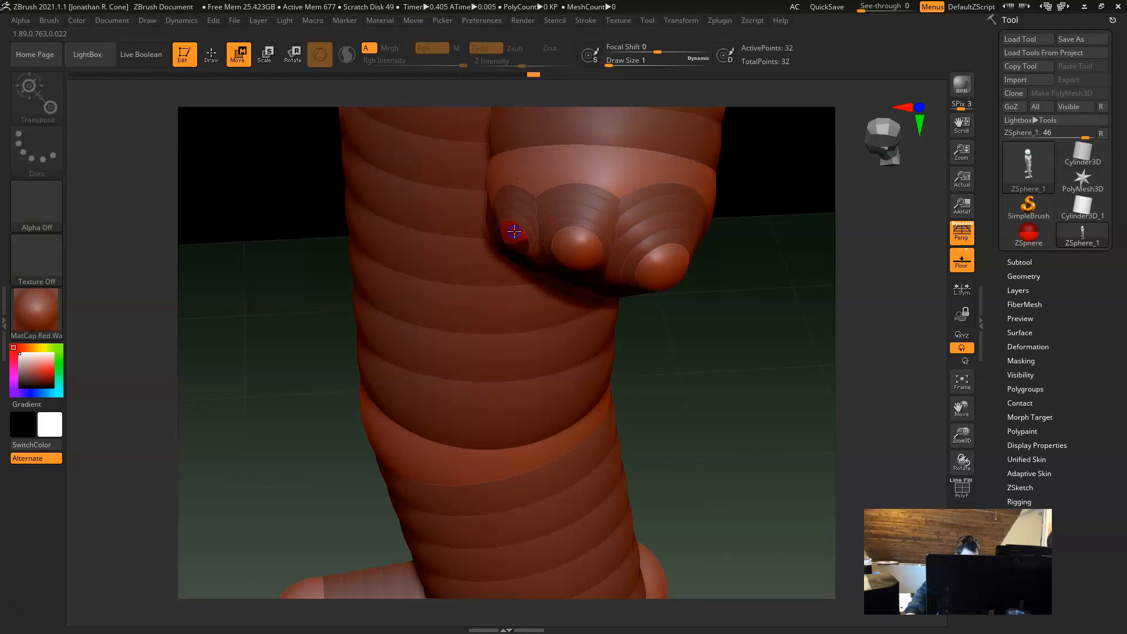
key("e")
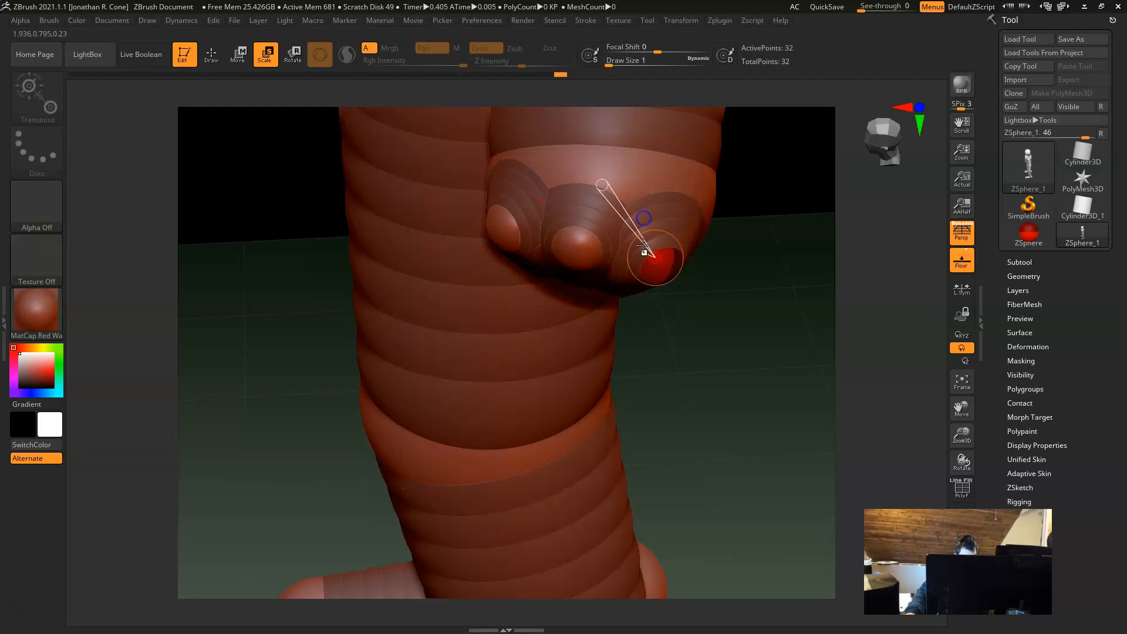
Step: Reposition the knuckle ZSpheres so they are spread across the end of the hand sphere
key("w")
left_click_drag(681, 357, 568, 236)
left_click_drag(722, 182, 753, 228)
left_click(559, 246)
left_click(515, 247)
left_click_drag(640, 183, 593, 253)
left_click_drag(520, 232, 535, 259)
left_click_drag(654, 412, 623, 433)
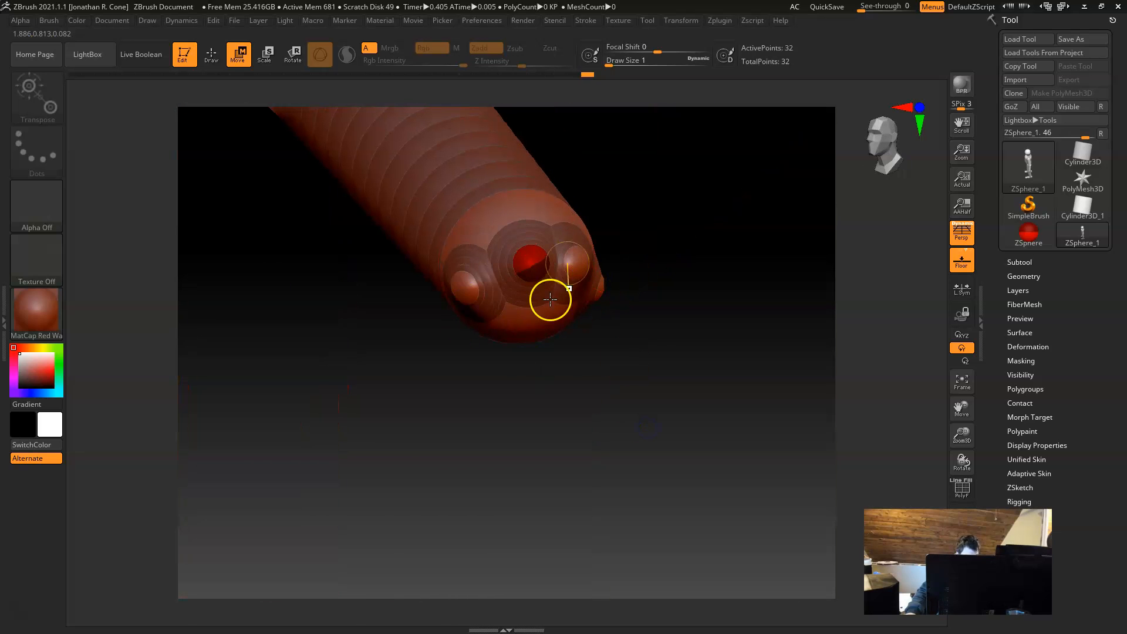
Step: Draw a finger ZSphere out of the innermost knuckle and move it down and away from the hand to form a long finger
key("q")
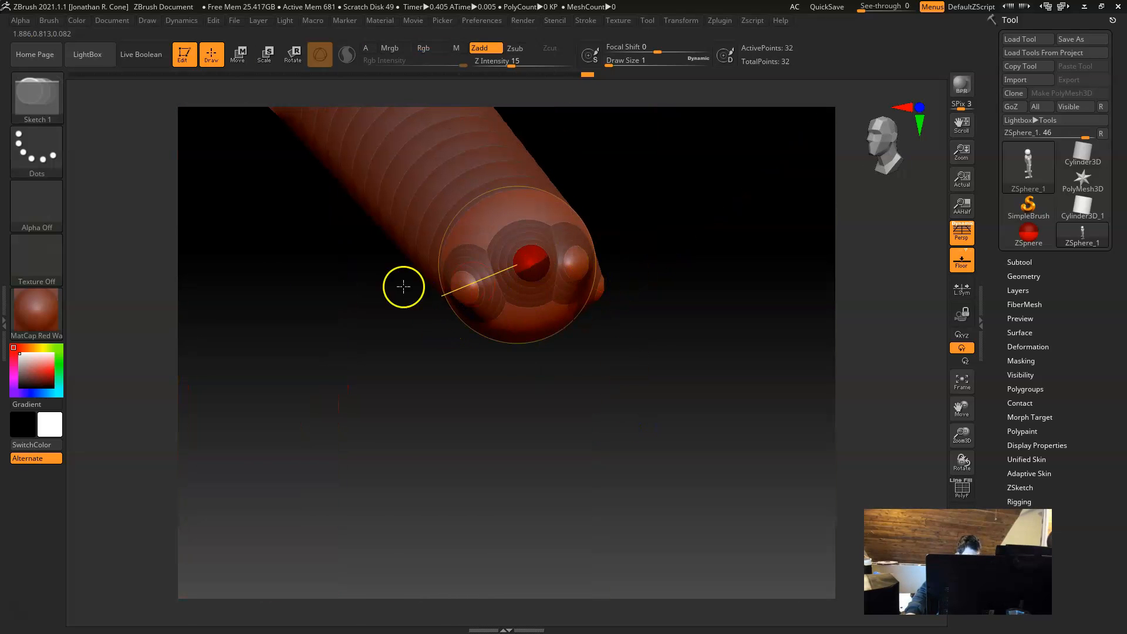
left_click_drag(465, 291, 489, 302)
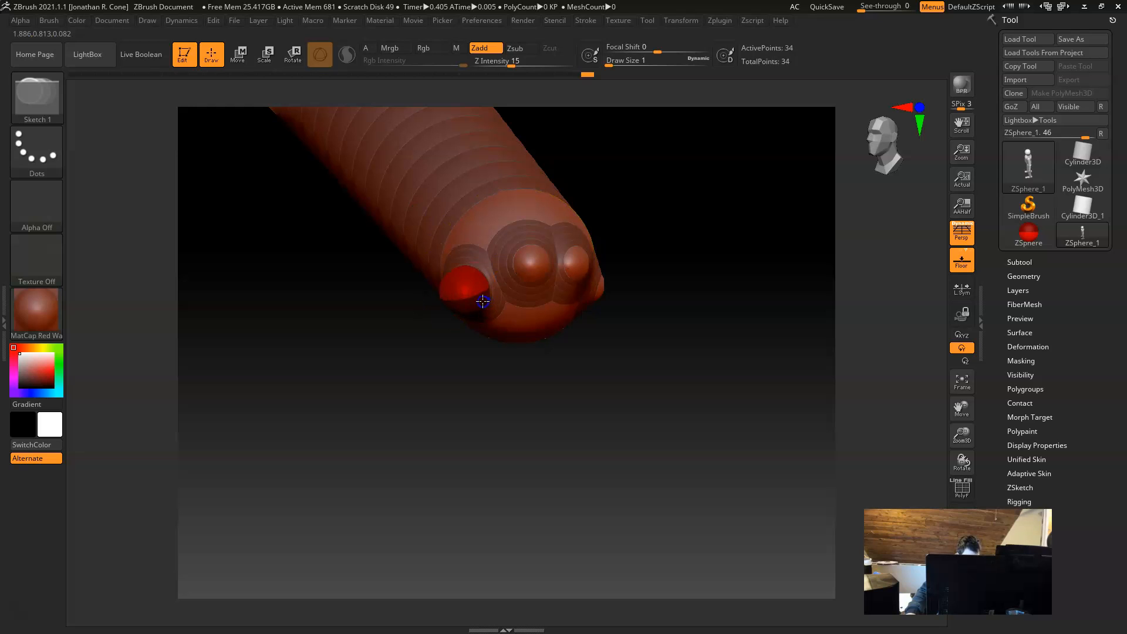
key("w")
left_click(455, 304)
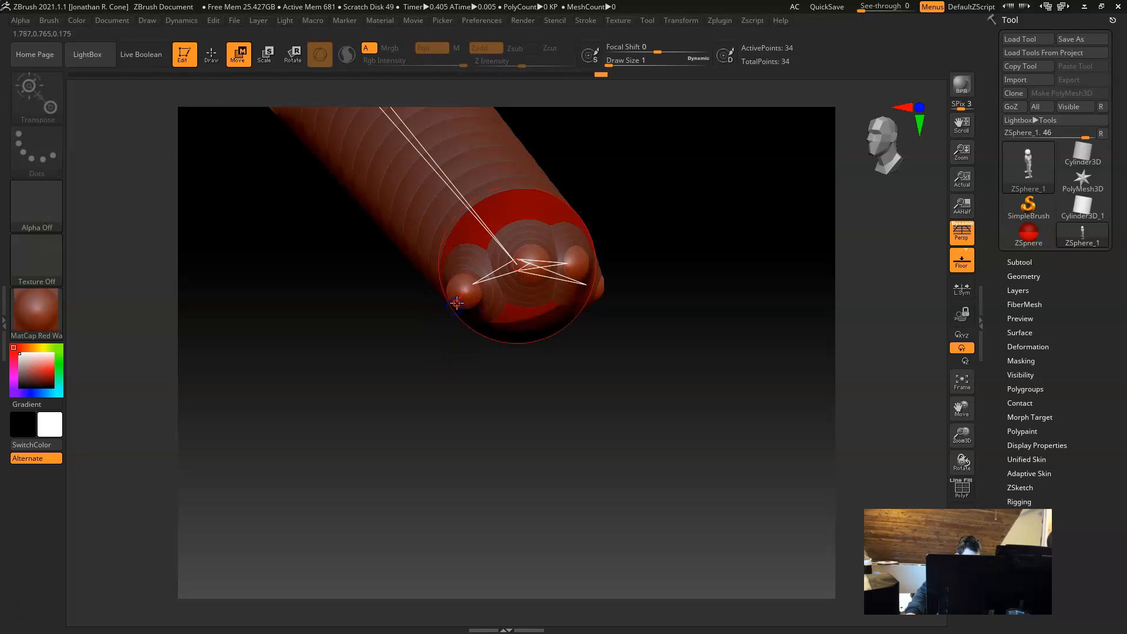
left_click_drag(456, 318, 435, 407)
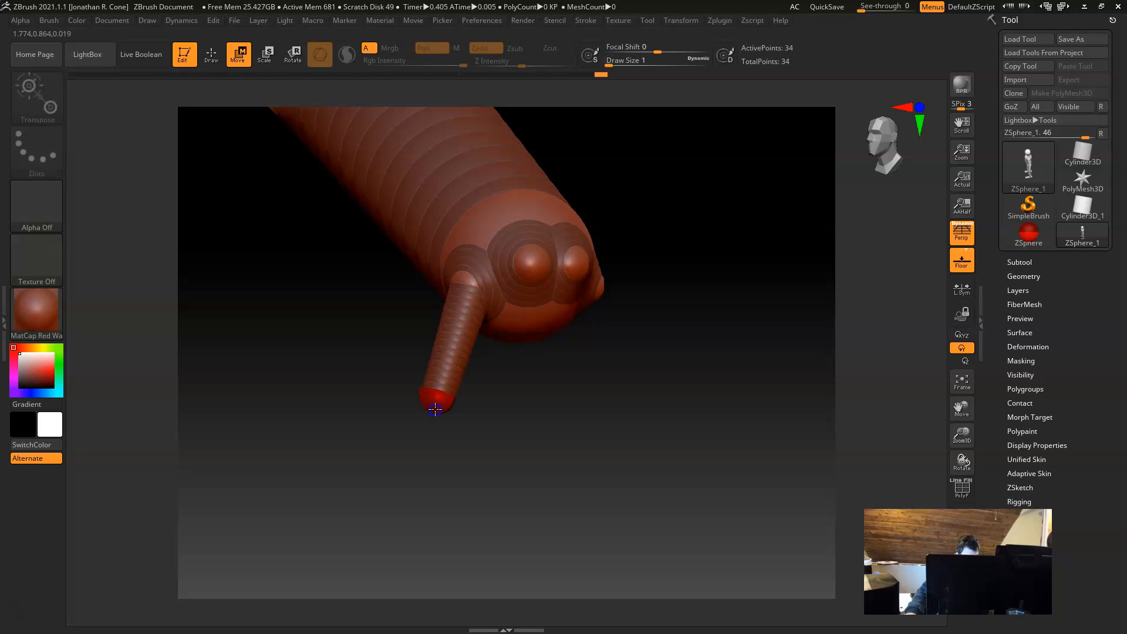
Step: Draw a ZSphere out of the second knuckle and pull it straight down to form a long second finger
left_click_drag(626, 452, 621, 440)
key("q")
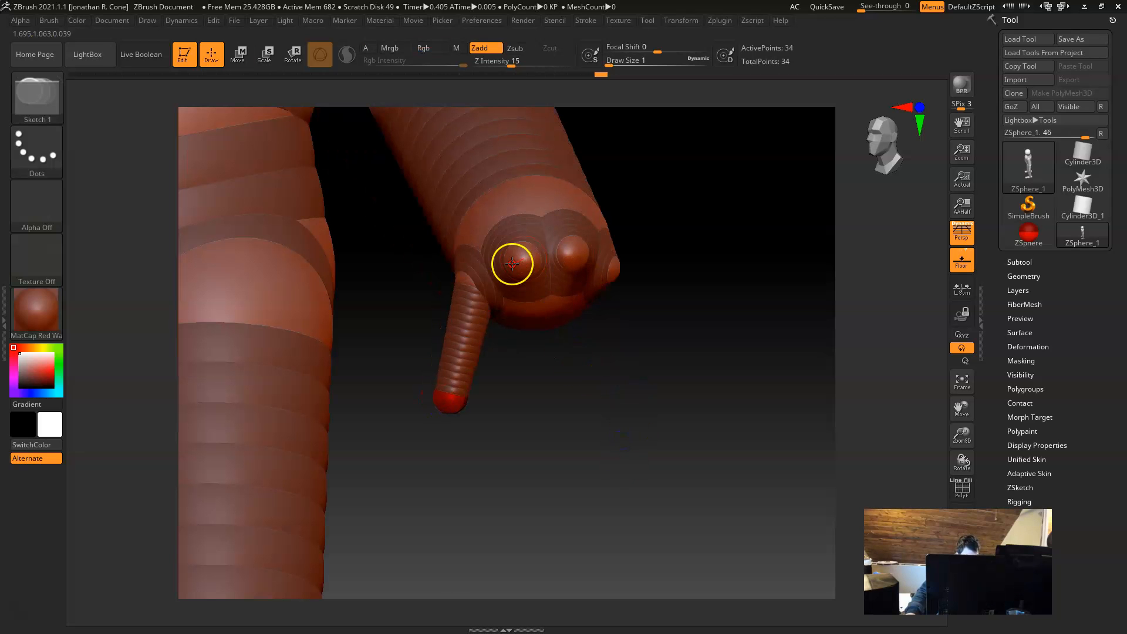
left_click_drag(521, 265, 528, 417)
key("w")
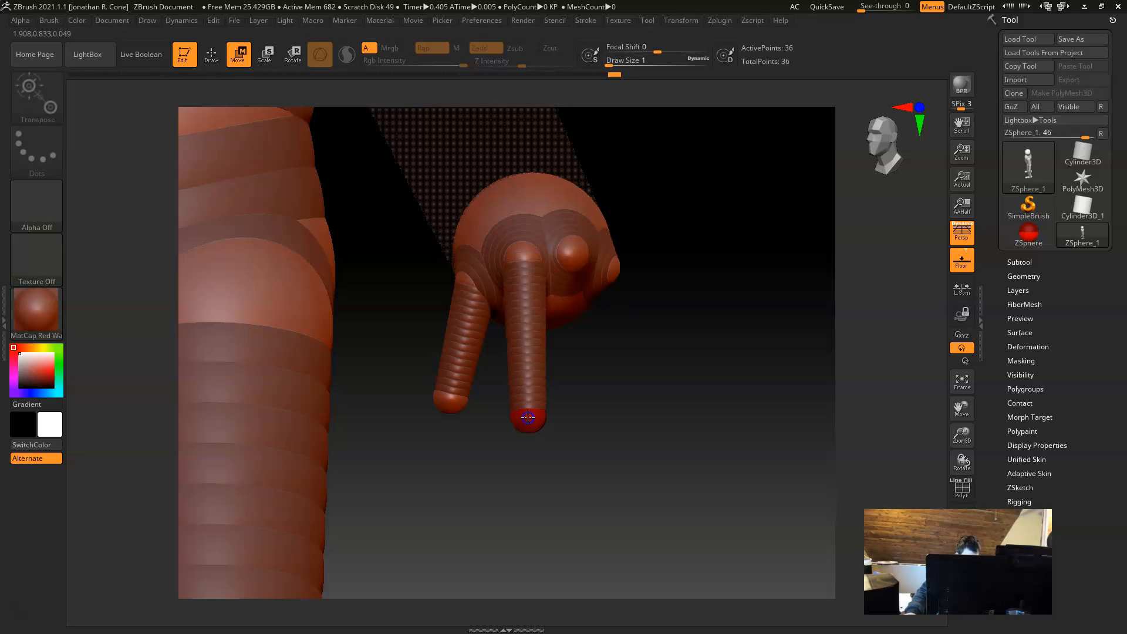
Step: Draw a ZSphere out of the third knuckle and pull it down to form the third finger
key("q")
mouse_move(572, 253)
left_mouse_down()
mouse_move(589, 259)
mouse_move(576, 284)
mouse_move(586, 402)
left_mouse_up()
key("w")
Step: Draw a ZSphere out of the outermost knuckle and pull it down to form the fourth finger
left_click_drag(692, 387, 665, 394)
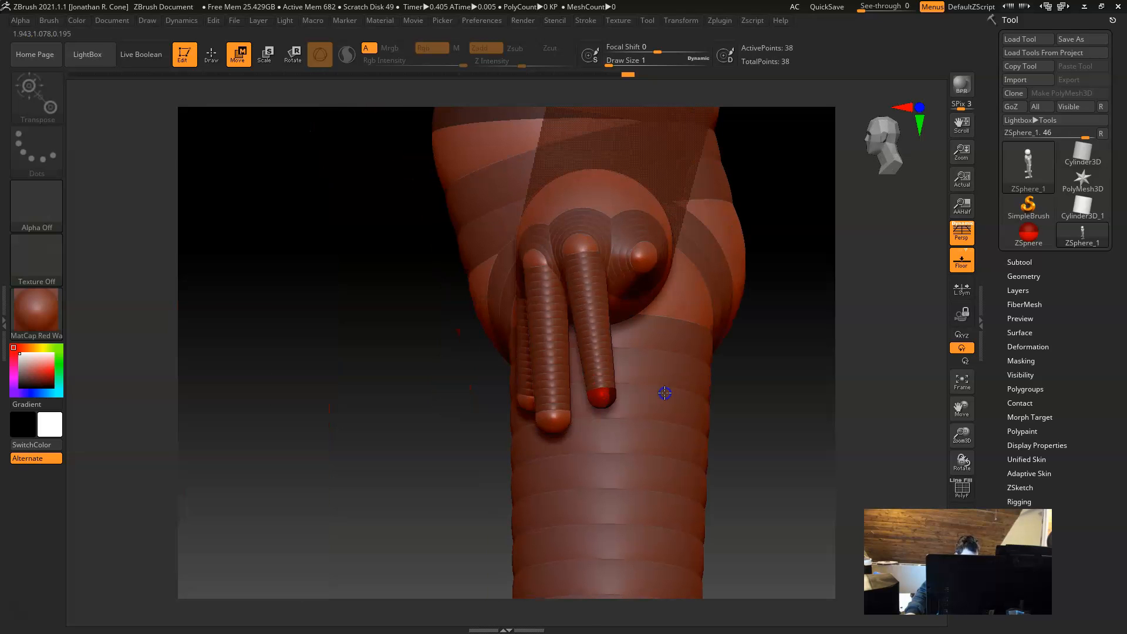
key("q")
mouse_move(649, 258)
left_mouse_down()
mouse_move(658, 266)
mouse_move(637, 343)
mouse_move(648, 413)
mouse_move(645, 388)
left_mouse_up()
key("w")
Step: Adjust the third finger's tip ZSphere and move the longest finger's tip outward from the body
key("e")
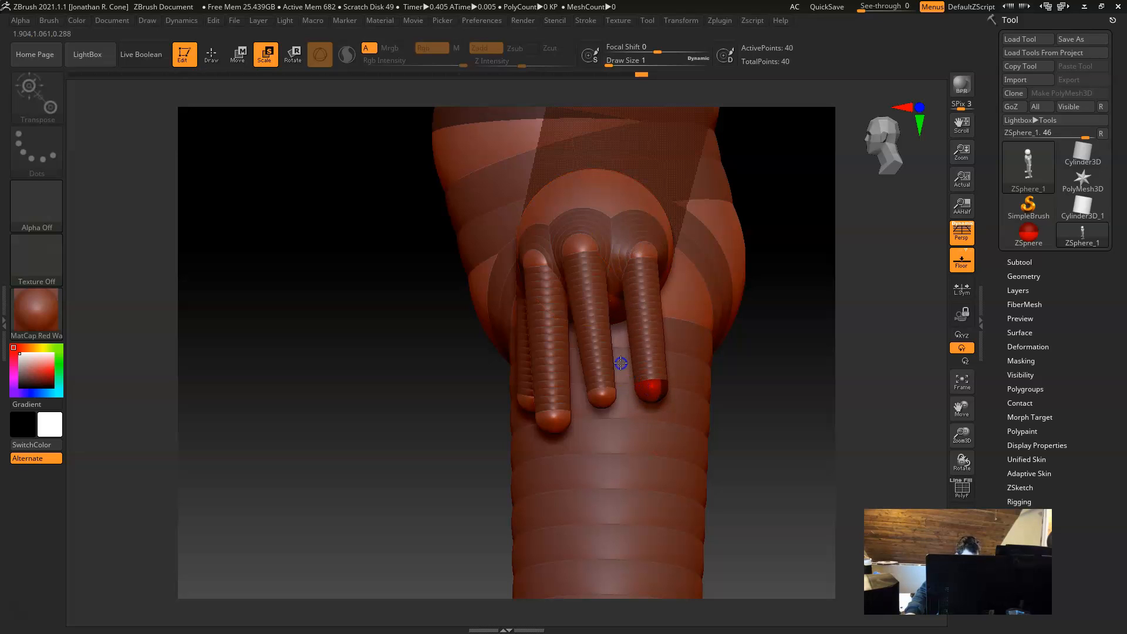
left_click(597, 396)
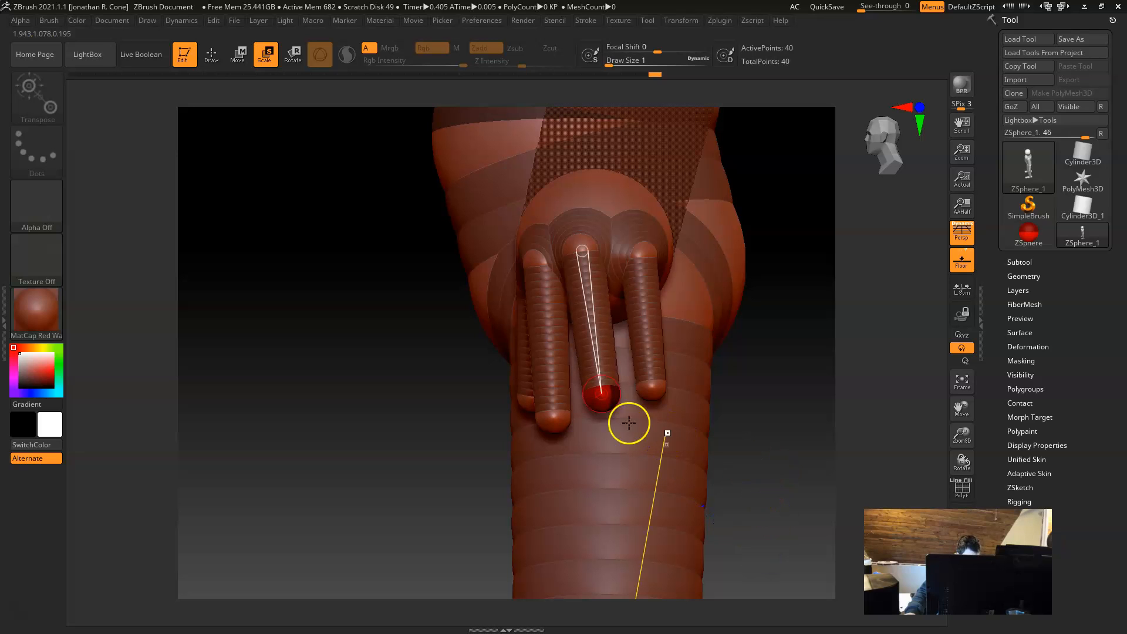
key("w")
left_click_drag(603, 434, 604, 438)
left_click_drag(775, 430, 713, 426, "alt")
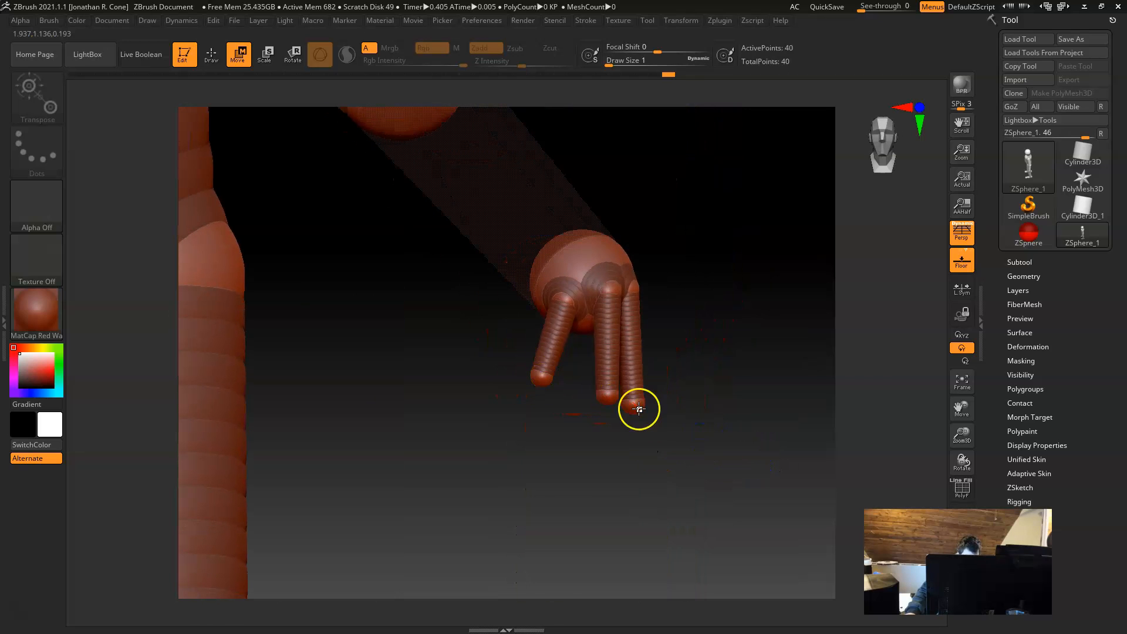
left_click_drag(639, 409, 671, 397)
Step: Reposition the fingers from several viewing angles so the outer ones slant outward and the innermost one hangs straight down
left_click_drag(604, 405, 520, 463)
mouse_move(642, 378)
left_mouse_down()
mouse_move(611, 362)
mouse_move(623, 388)
left_mouse_up()
left_click_drag(624, 468, 623, 340)
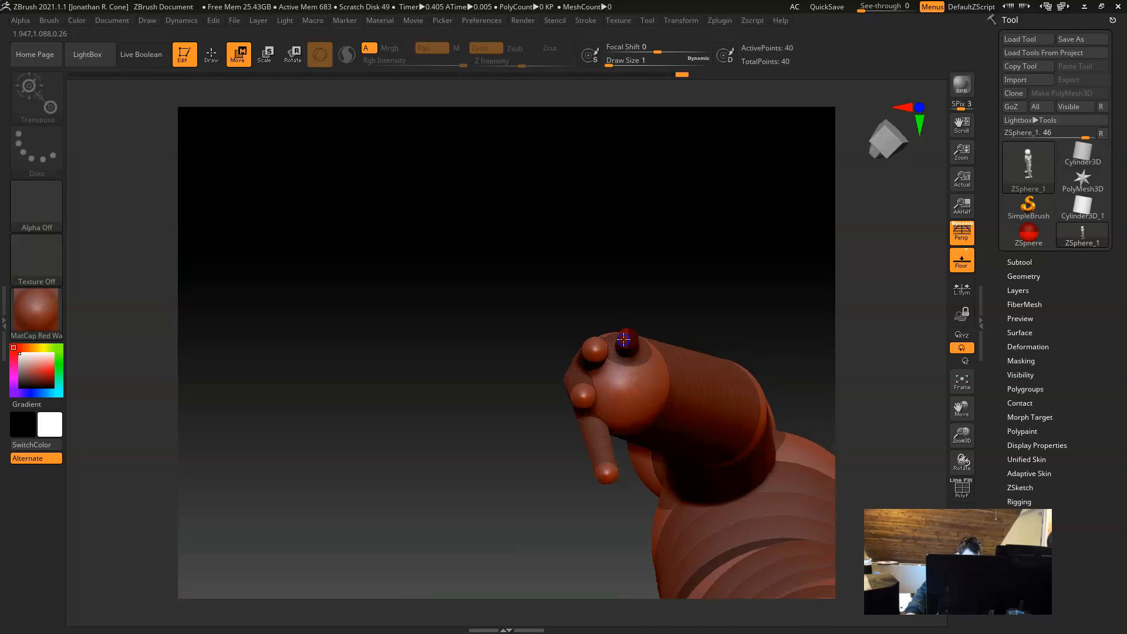
left_click_drag(566, 397, 609, 326)
left_click_drag(667, 229, 705, 311)
left_click_drag(508, 325, 539, 315)
mouse_move(594, 451)
left_mouse_down()
mouse_move(538, 463)
mouse_move(613, 474)
mouse_move(601, 460)
left_mouse_up()
Step: Insert a joint ZSphere halfway along each of the four fingers
key("q")
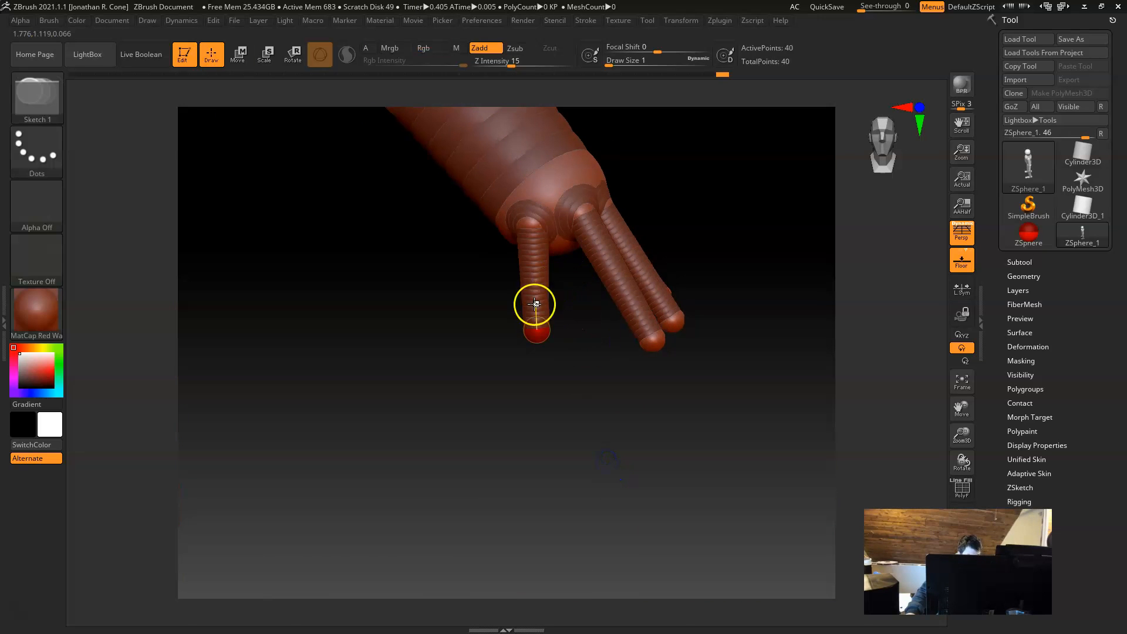
left_click(529, 278)
left_click(610, 276)
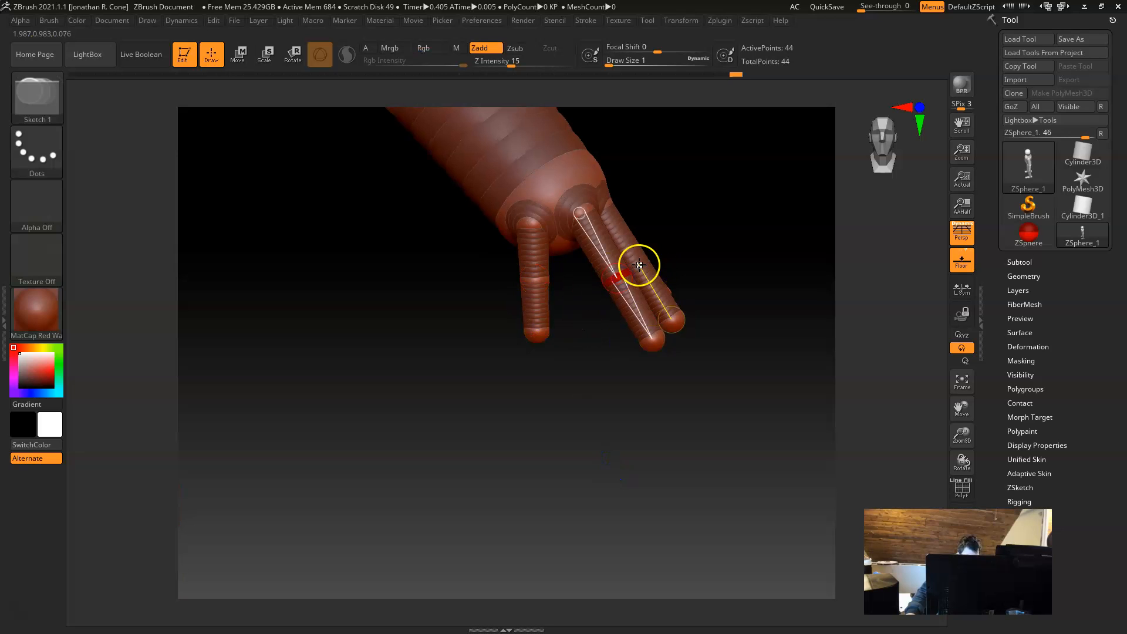
left_click(639, 266)
left_click_drag(742, 442, 623, 450)
left_click(605, 275)
Step: Move the middle joints and tips of the fingers to bend them into a natural pose
key("w")
left_click_drag(478, 486, 439, 491)
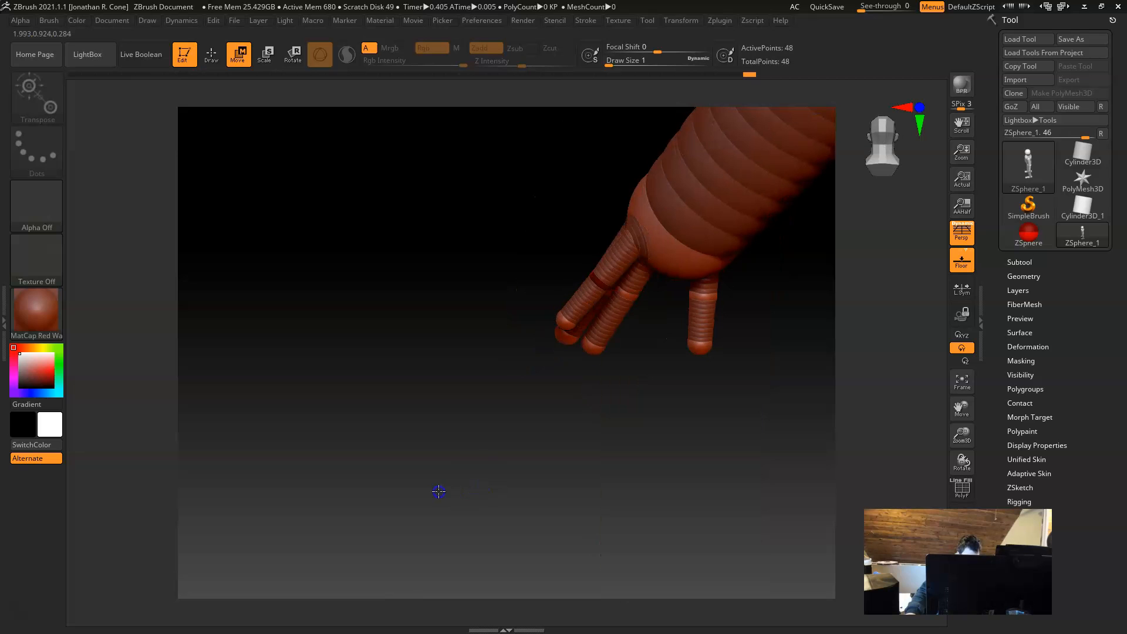
mouse_move(561, 285)
left_mouse_down()
mouse_move(500, 312)
mouse_move(561, 279)
left_mouse_up()
left_click_drag(485, 297, 508, 263)
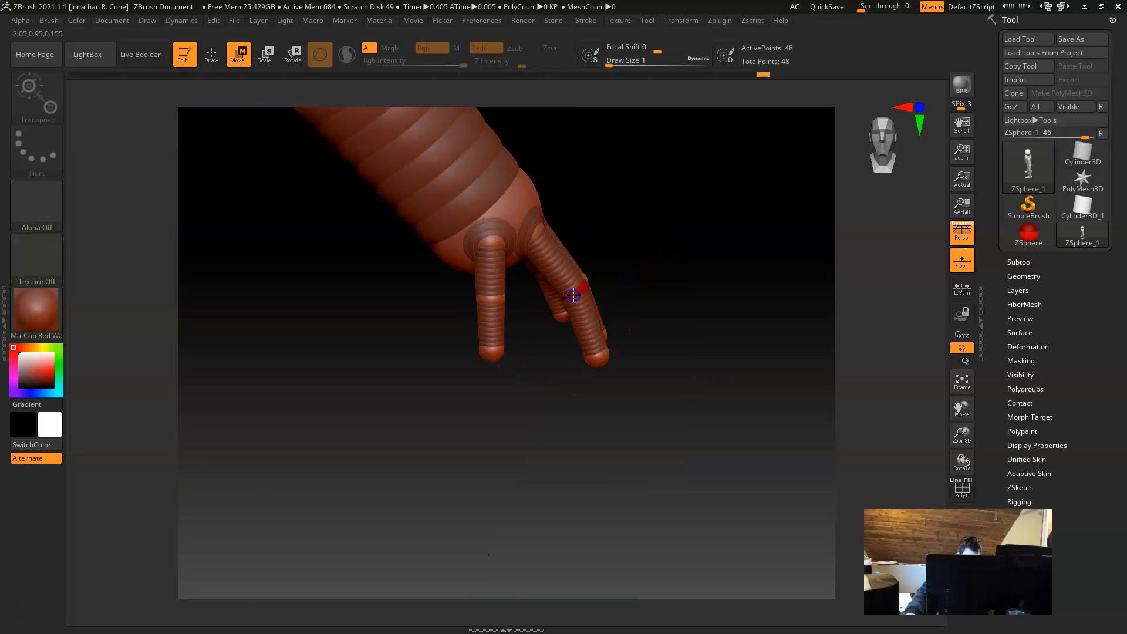
left_click_drag(546, 403, 509, 326)
left_click_drag(639, 450, 508, 357, "alt")
left_click_drag(558, 390, 676, 399)
left_click_drag(682, 317, 607, 345, "alt")
Step: Preview the skinned mesh of the whole figure and return to the ZSphere view
left_click_drag(634, 401, 660, 426)
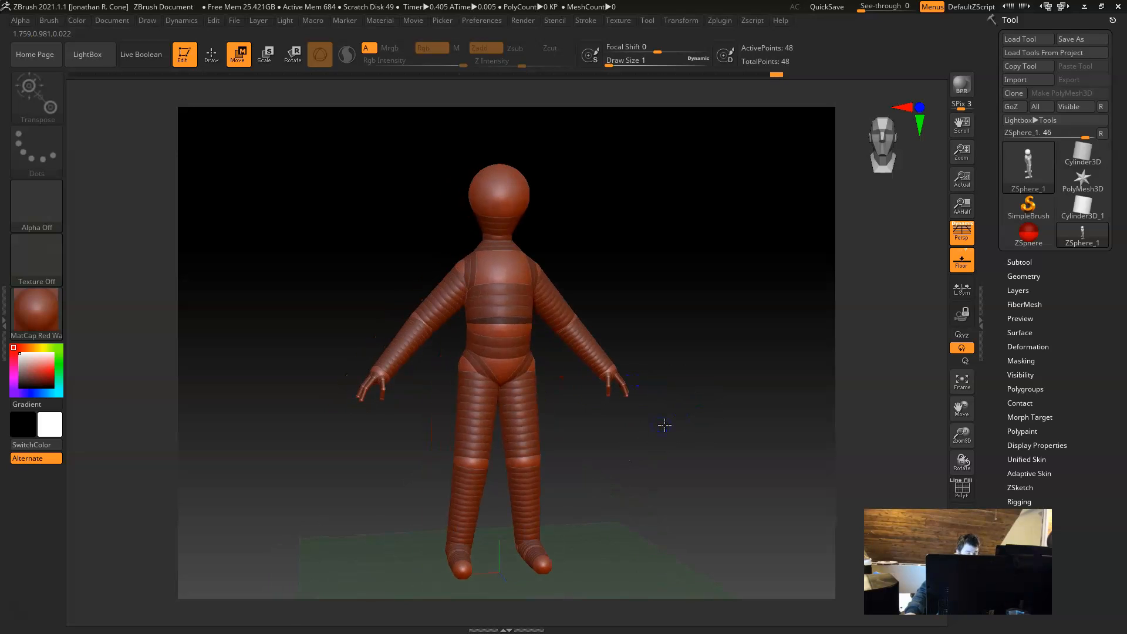
key("a")
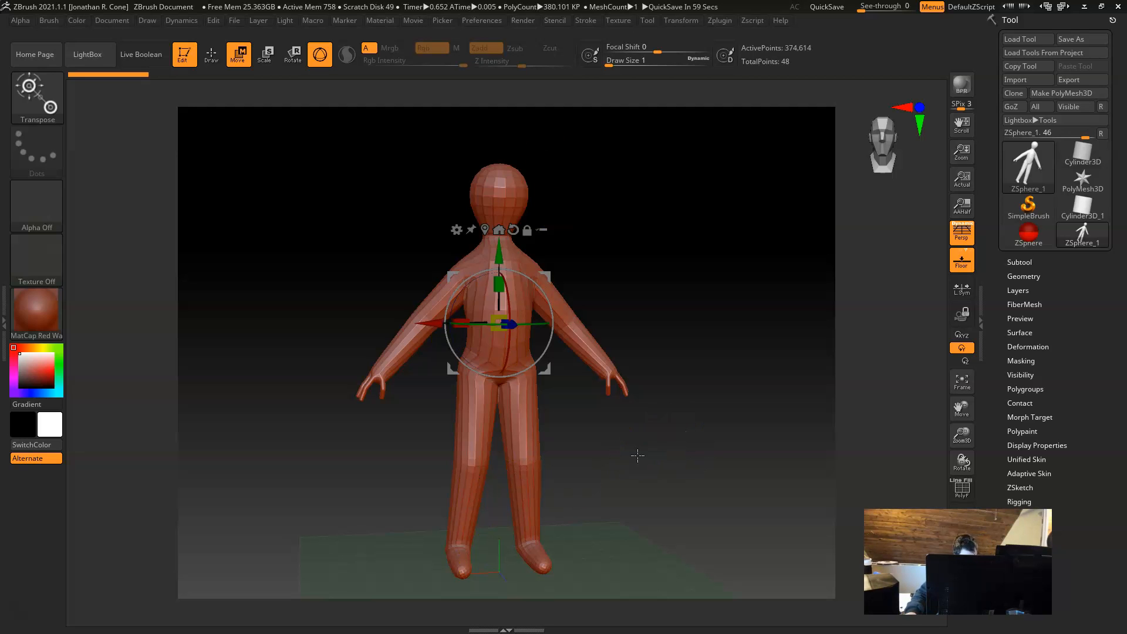
key("a")
Step: Delete the mirrored knee ZSpheres and undo the deletion
right_click_drag(644, 460, 697, 494, "alt")
left_click_drag(695, 547, 675, 456, "alt")
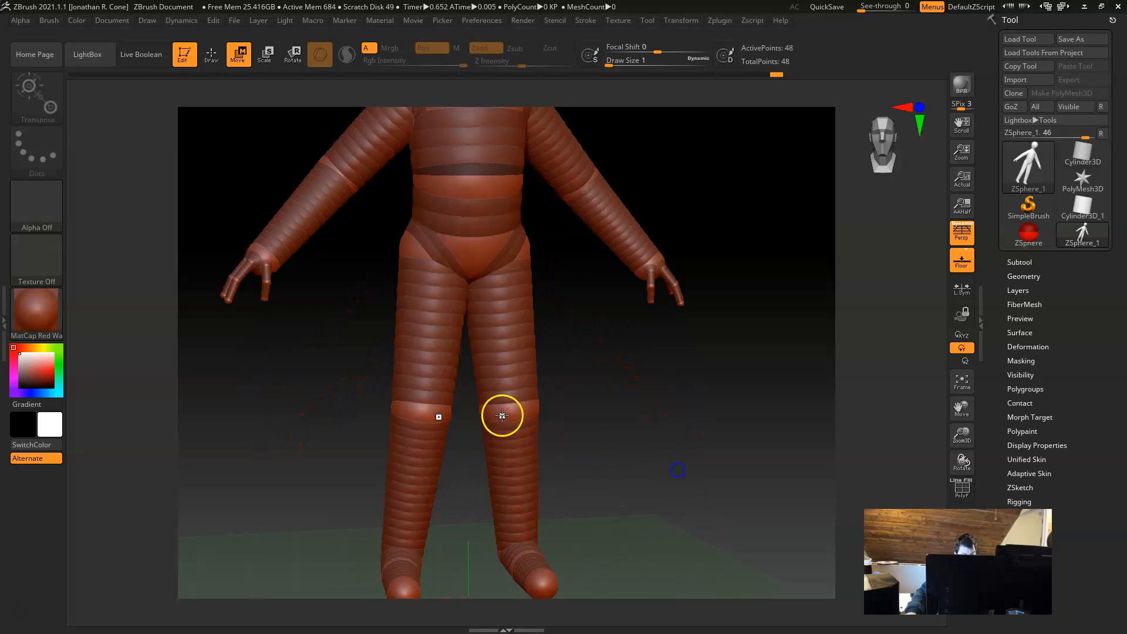
key("q")
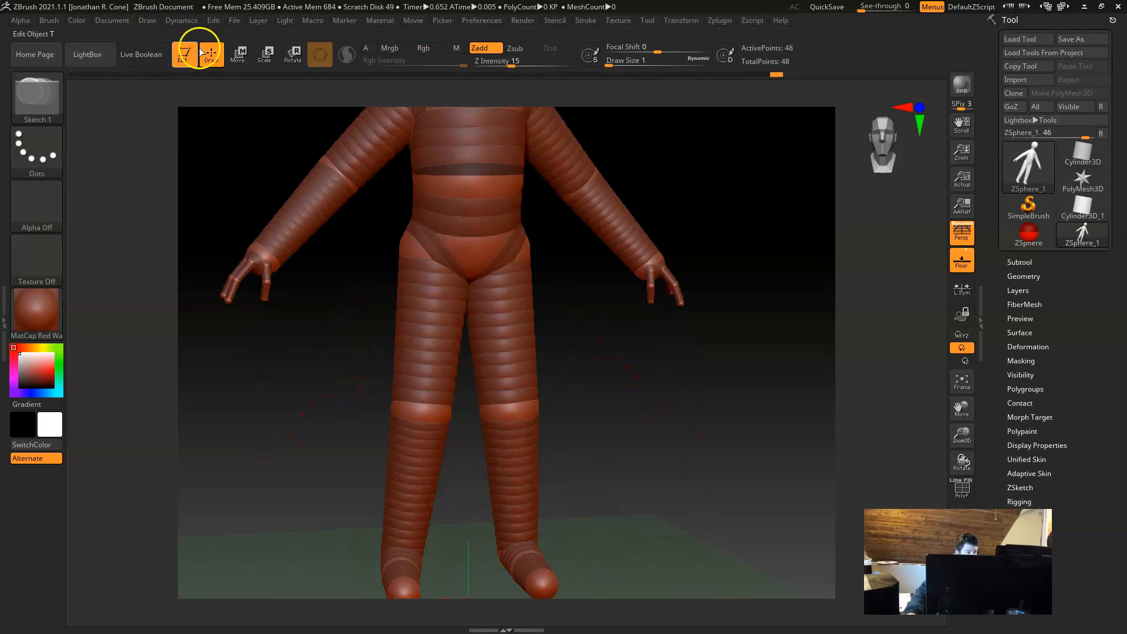
left_click(520, 406, "alt")
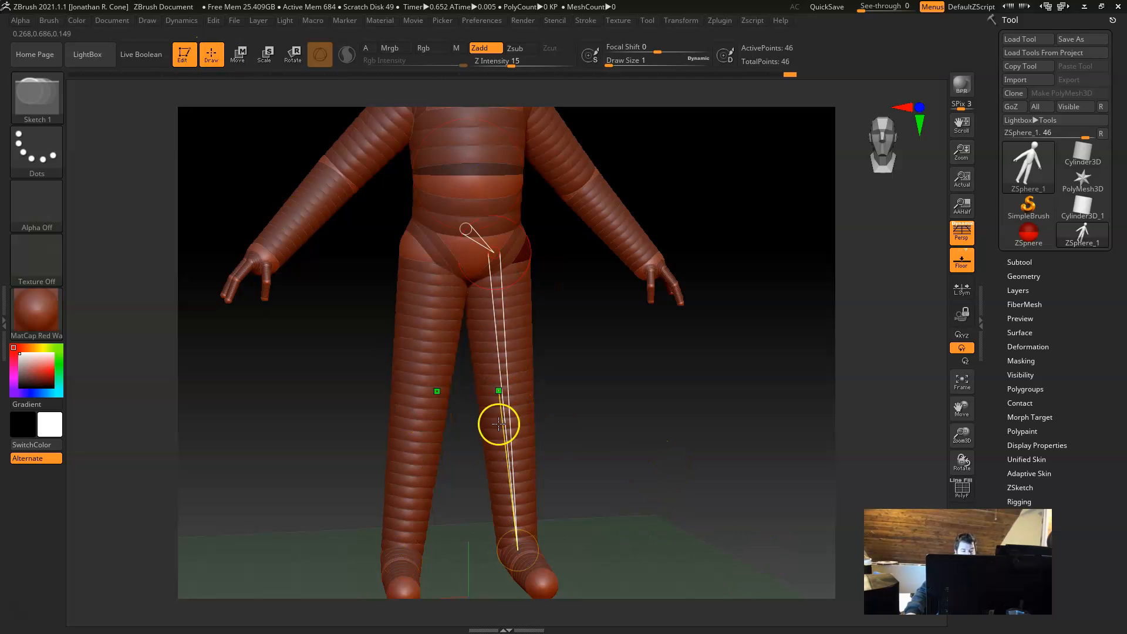
key("ctrl+z")
Step: Delete the mirrored foot ZSpheres one after another and undo the deletions
right_click_drag(540, 517, 606, 498, "alt")
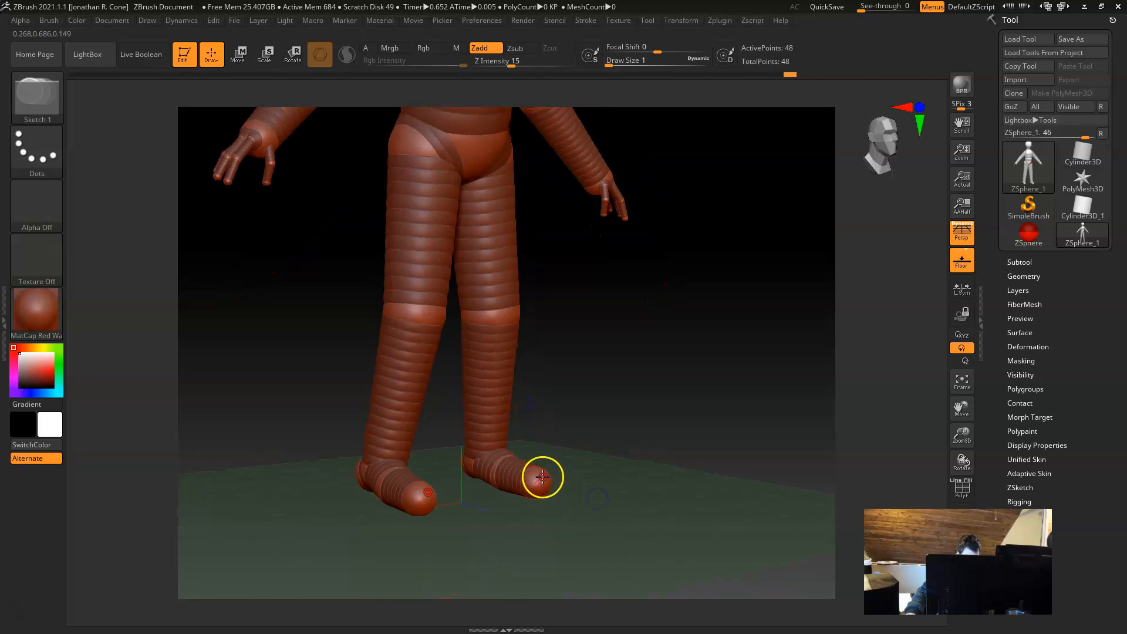
left_click(526, 480, "alt")
left_click(508, 474, "alt")
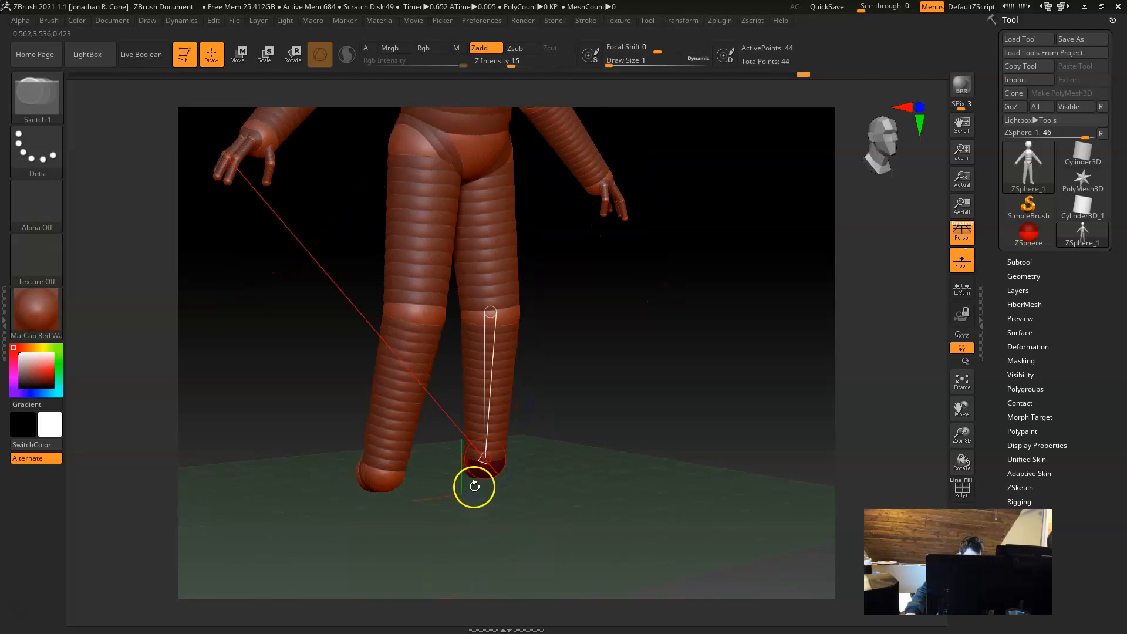
left_click(479, 476, "alt")
key("ctrl+z")
key("ctrl+z")
key("ctrl+z")
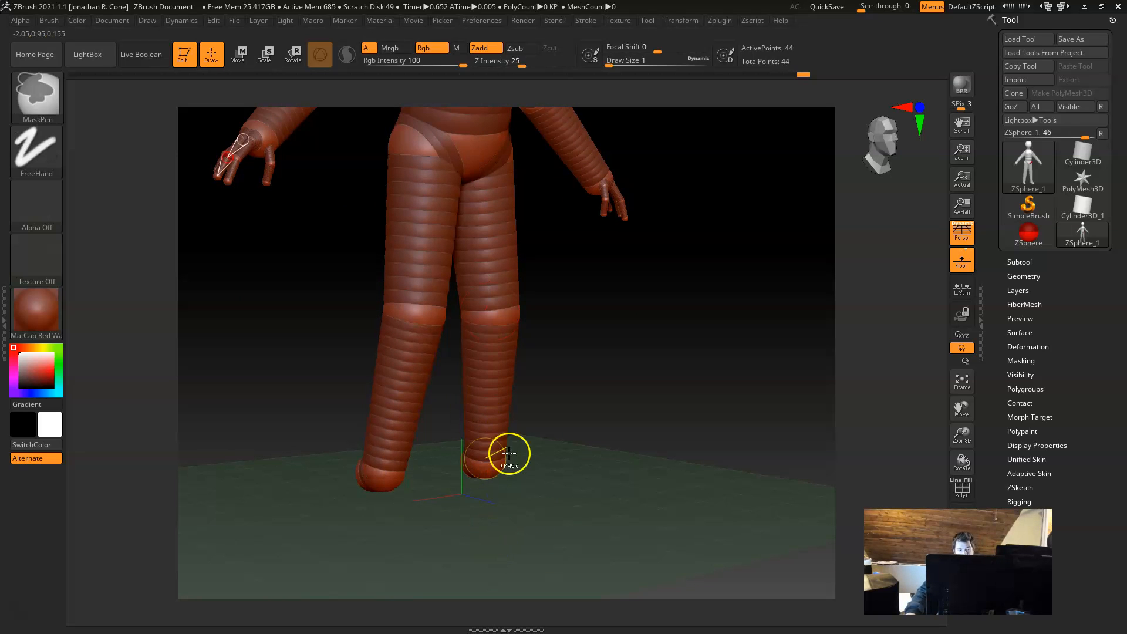
Step: Open the Adaptive Skin settings, preview the skin on the figure's back and legs, and return to the ZSphere view
left_click_drag(553, 548, 654, 461)
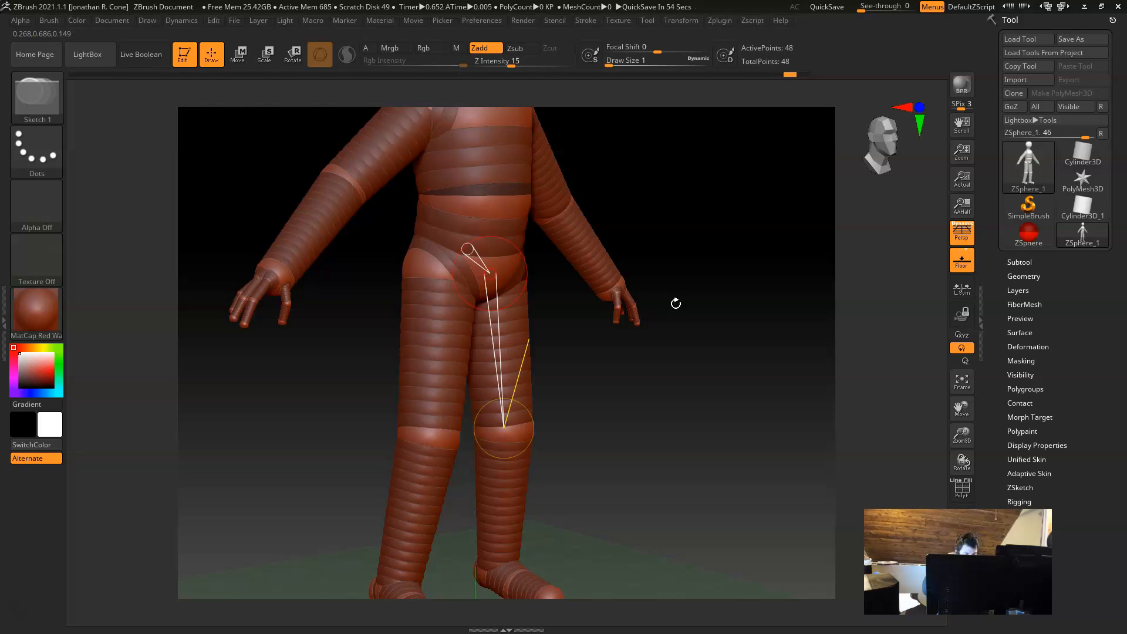
left_click_drag(785, 420, 616, 413)
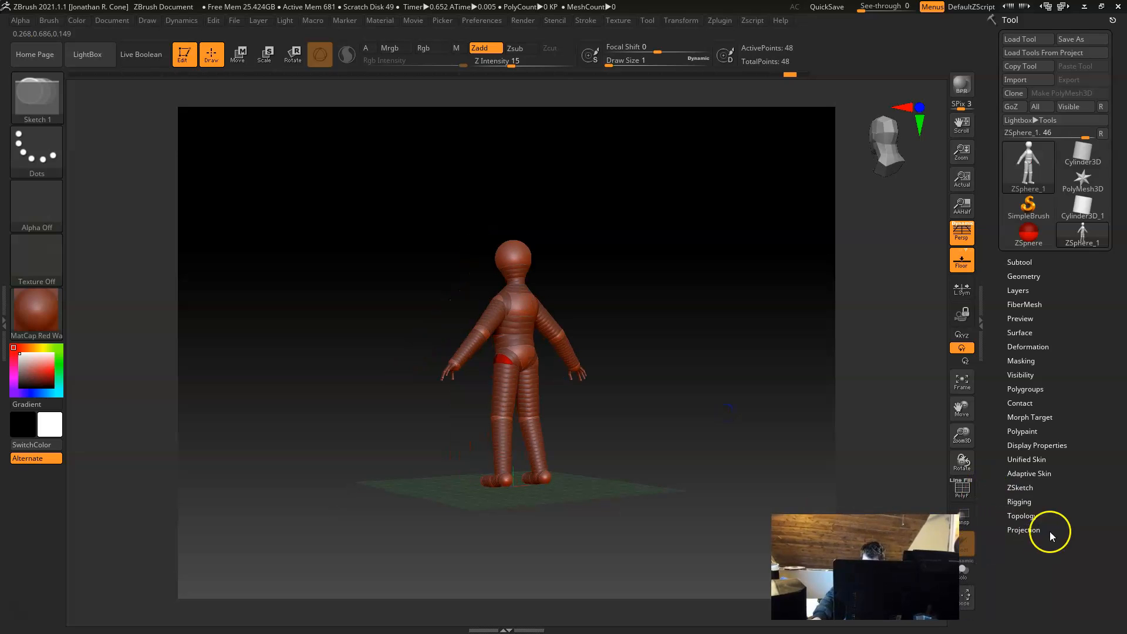
left_click(1029, 473)
left_click_drag(591, 416, 778, 501)
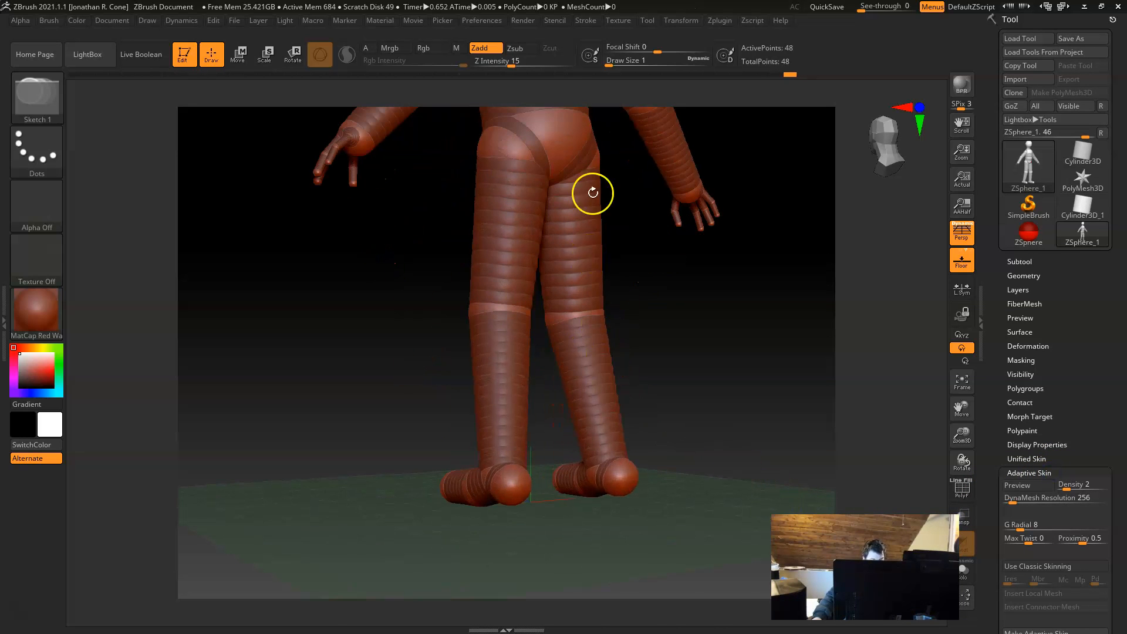
key("a")
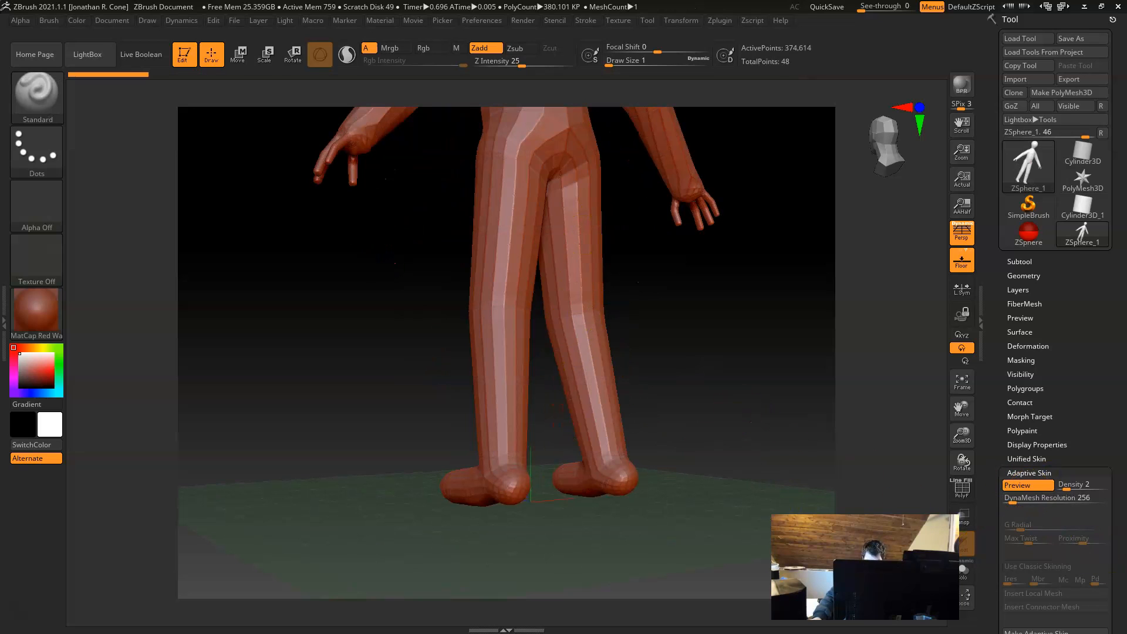
key("a")
Step: Set the adaptive skin's DynaMesh Resolution to 0 and preview the skin on the figure from several sides
left_click_drag(1021, 503, 987, 503)
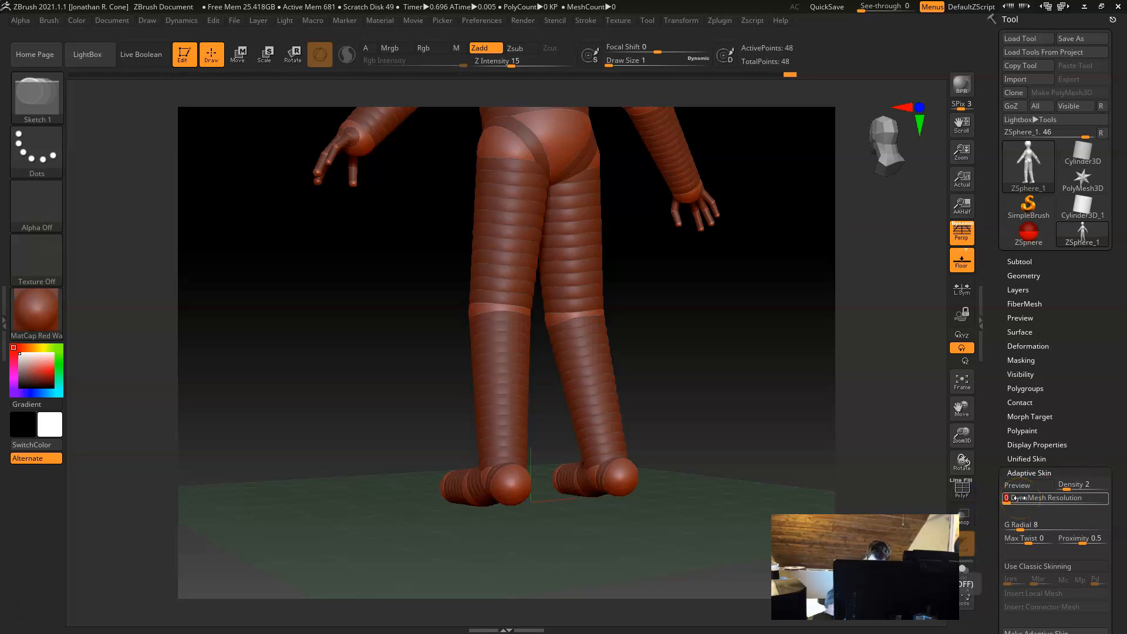
left_click_drag(671, 371, 644, 451, "alt")
key("a")
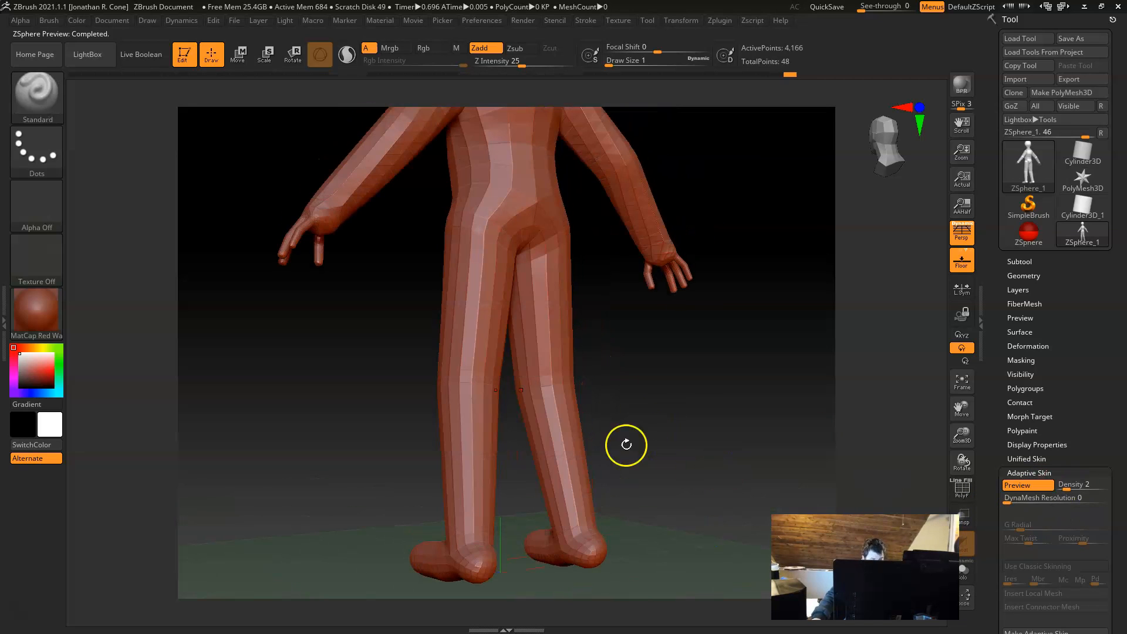
left_click_drag(721, 384, 702, 516, "alt")
left_click_drag(708, 311, 742, 325)
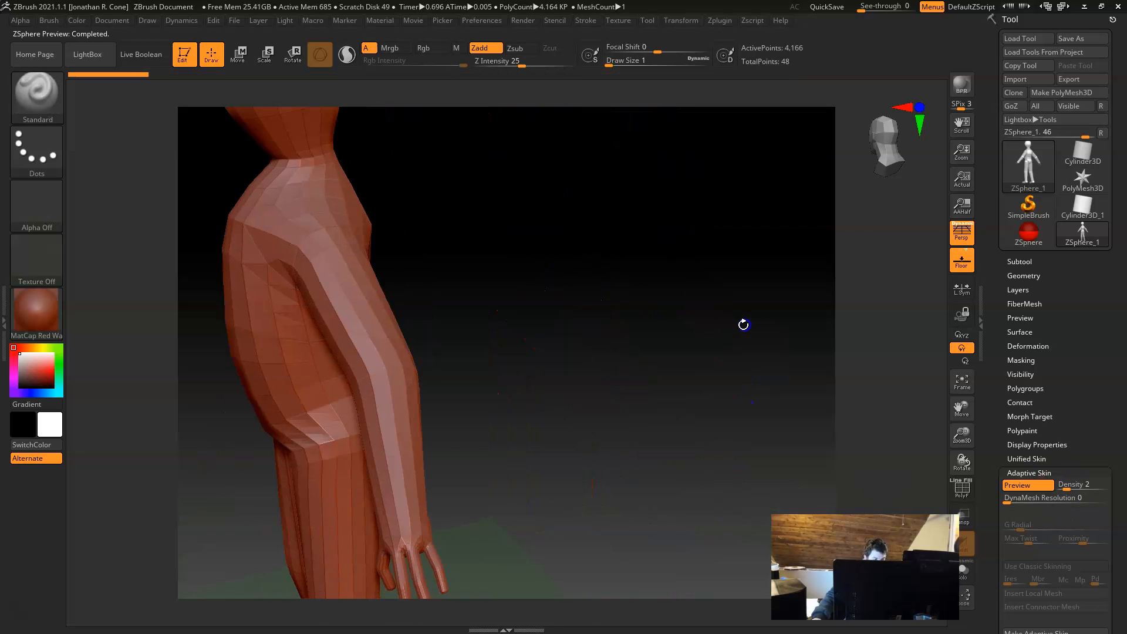
left_click_drag(676, 256, 732, 311, "alt")
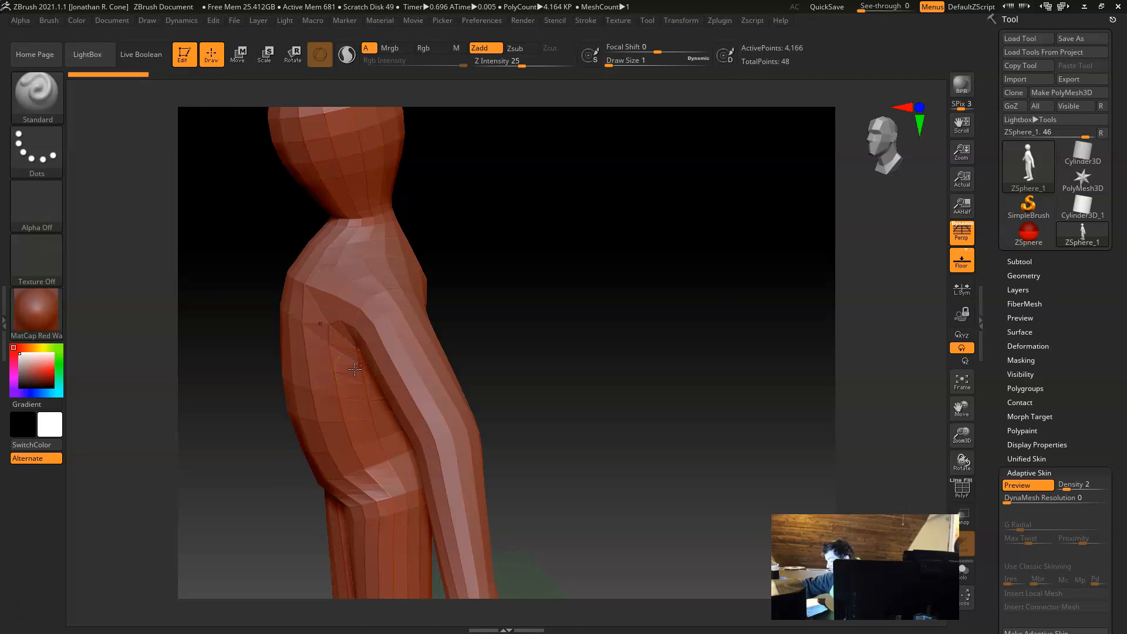
Step: Close the Adaptive Skin settings and convert the previewed figure into a PolyMesh3D
left_click(193, 336)
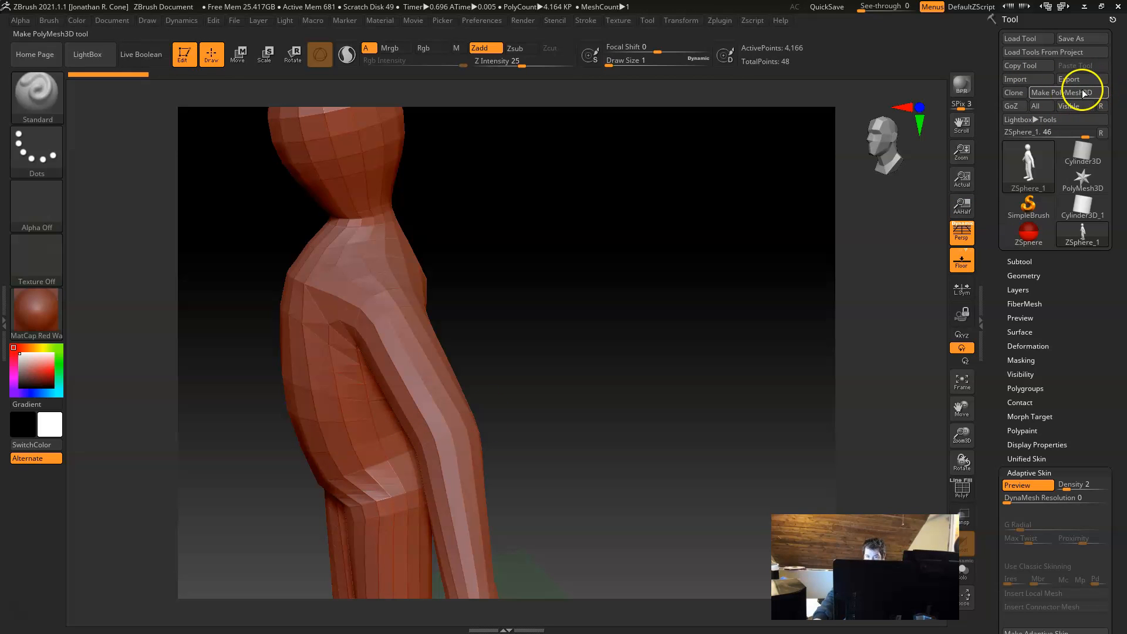
scroll(998, 165, "down", 5)
scroll(997, 234, "up", 10)
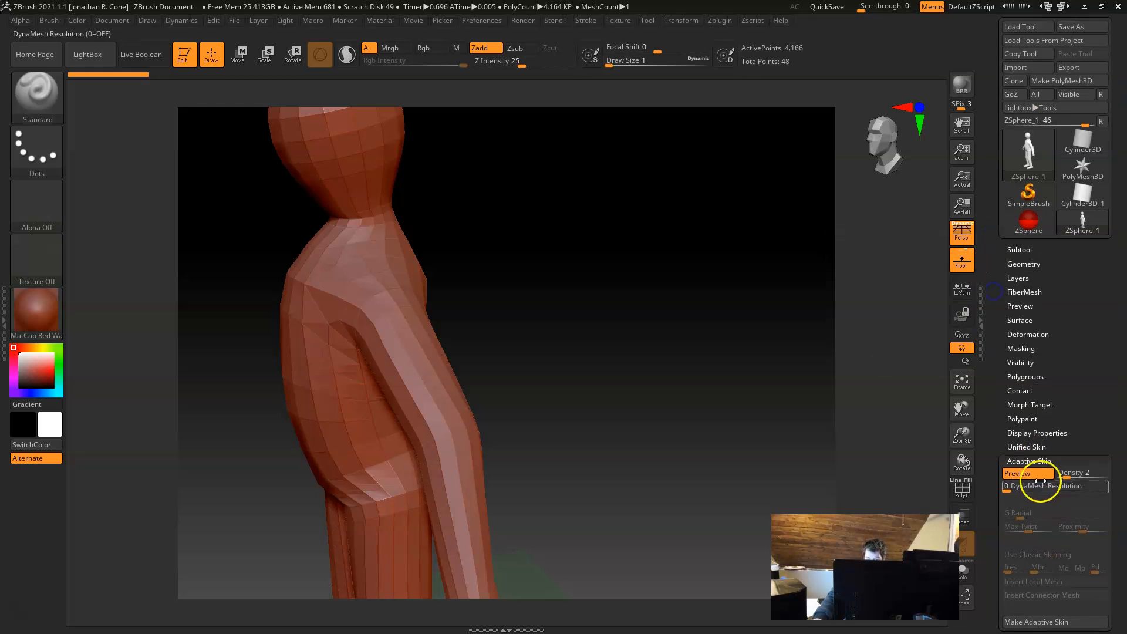
left_click(1029, 461)
scroll(1003, 159, "up", 1)
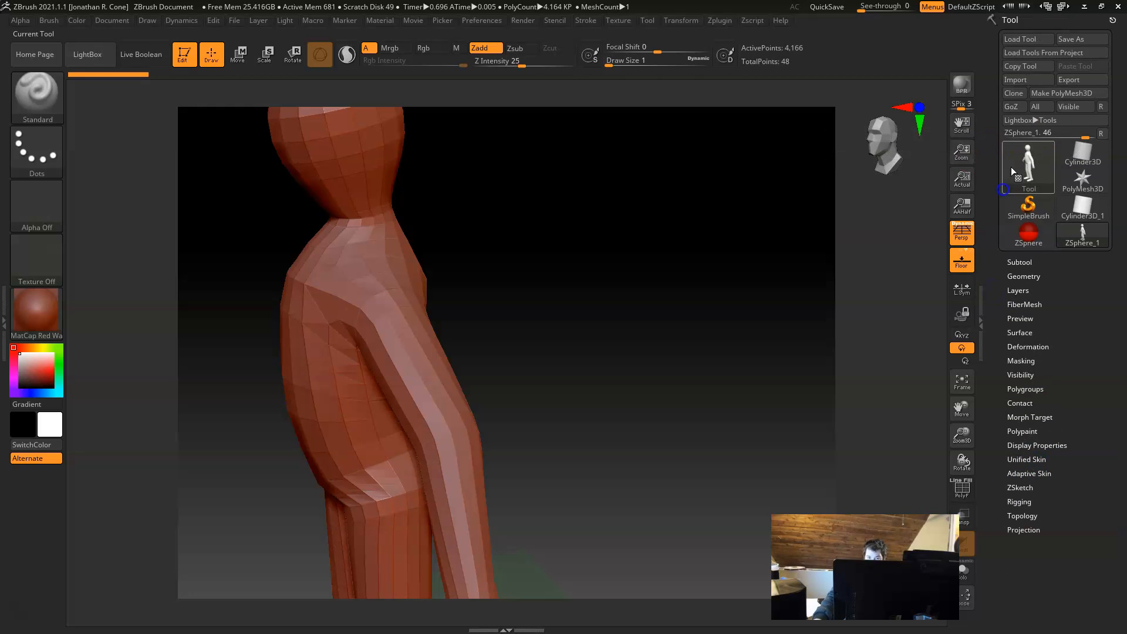
left_click(1084, 94)
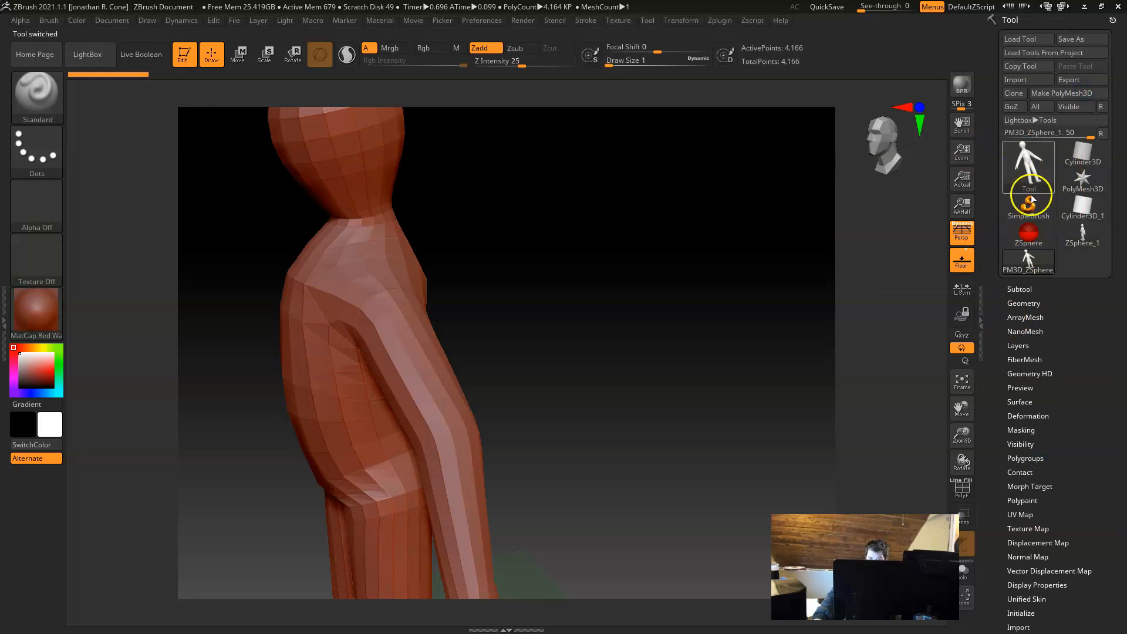
left_click_drag(604, 377, 559, 322, "shift")
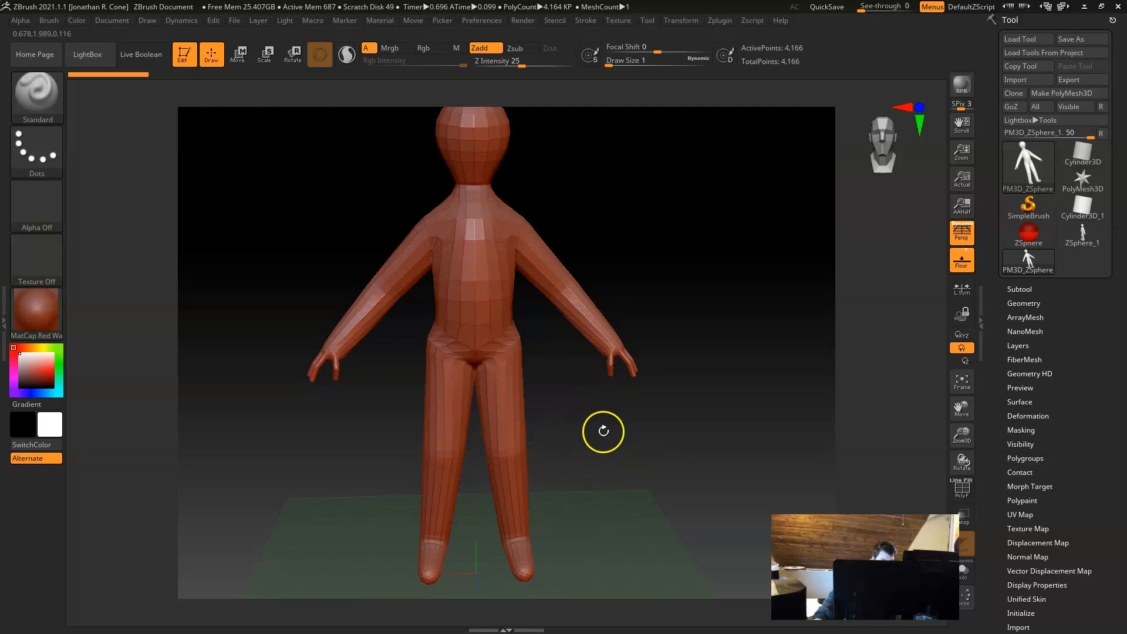
left_click_drag(604, 433, 662, 470, "alt")
left_click_drag(638, 387, 647, 442, "alt")
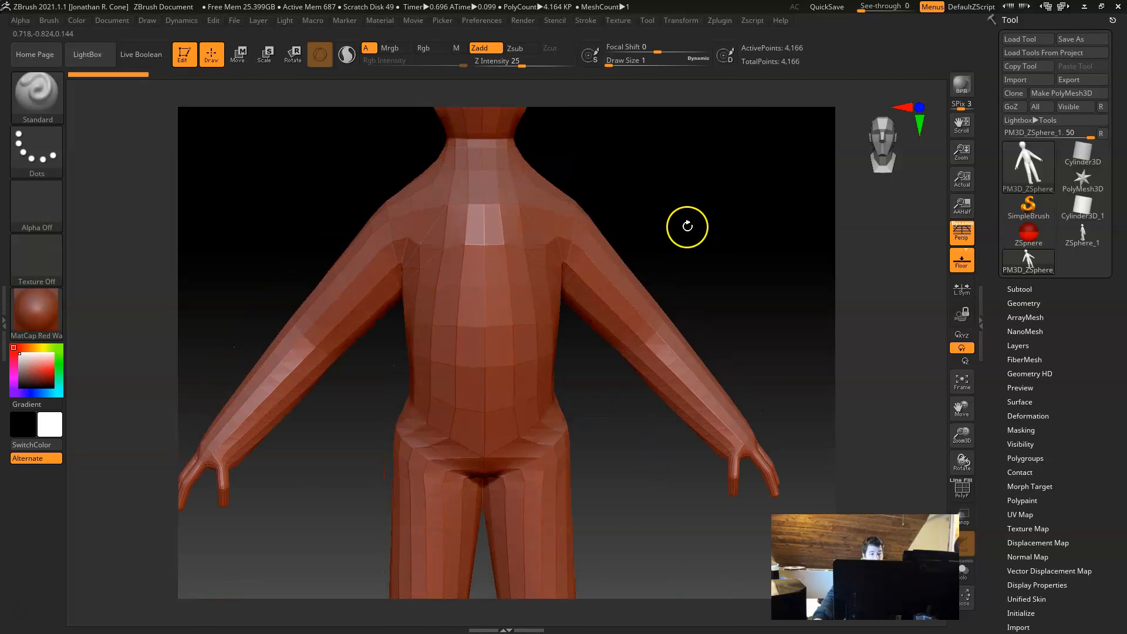
left_click_drag(709, 196, 719, 309, "alt")
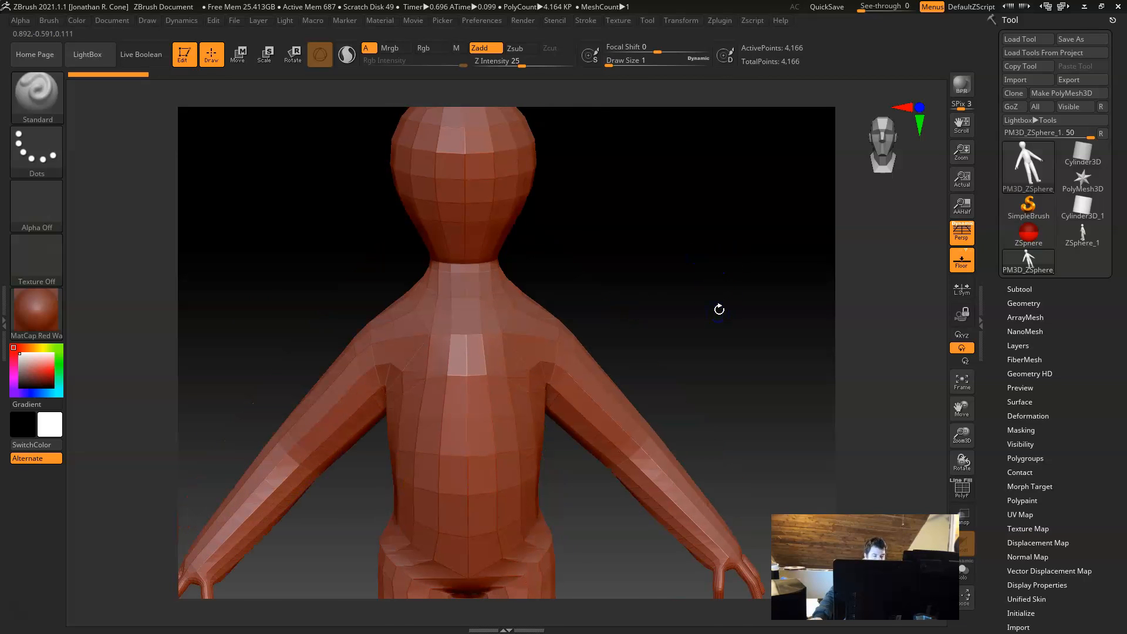